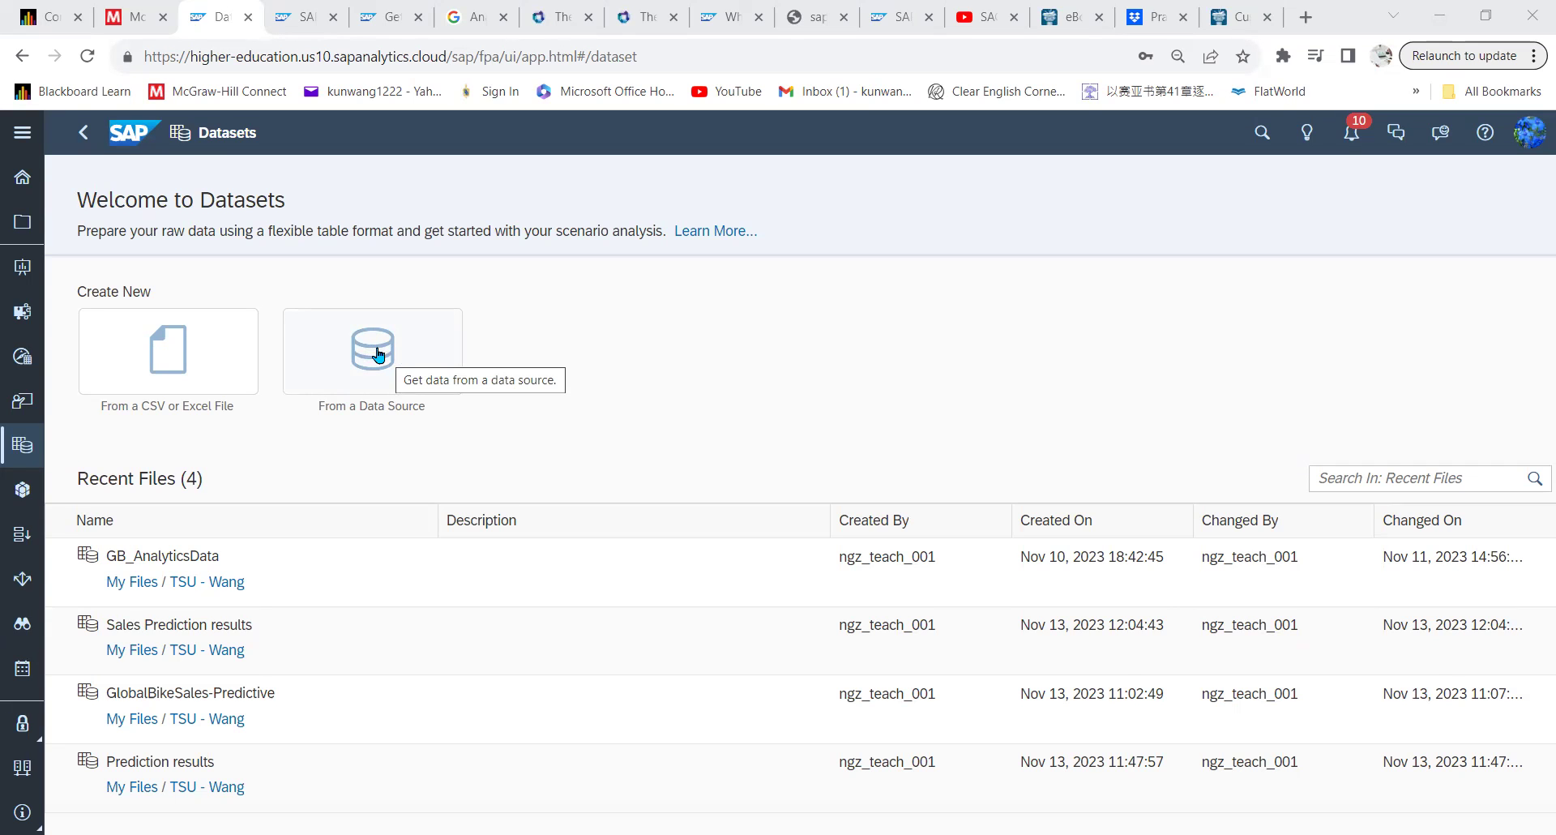
- Import the SalesdataAct sheet of GB_AnalyticsData.xlsx as a new dataset, using the first row as column headers
click(177, 356)
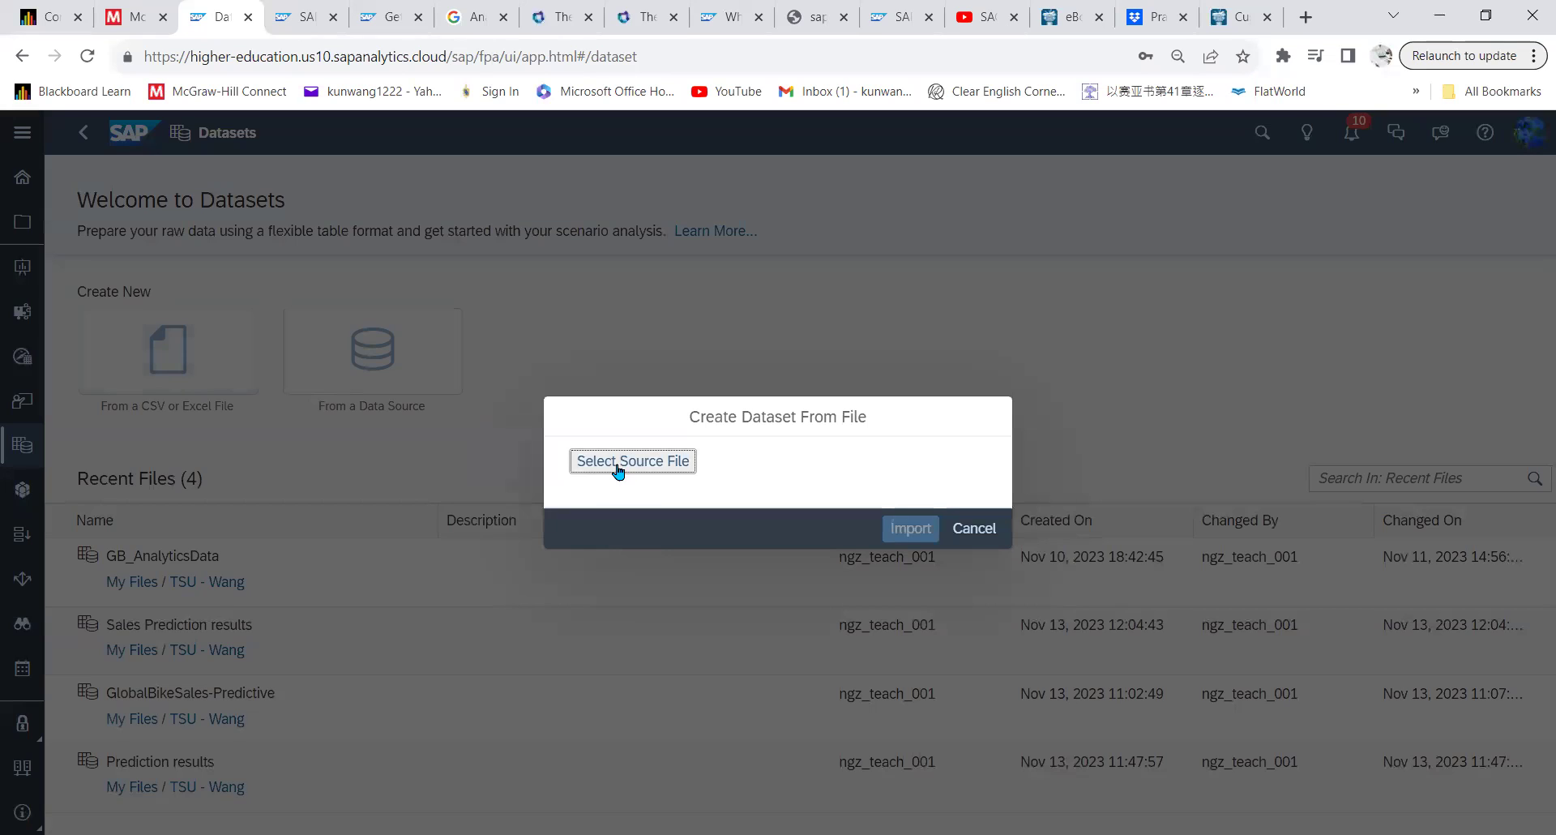
click(618, 465)
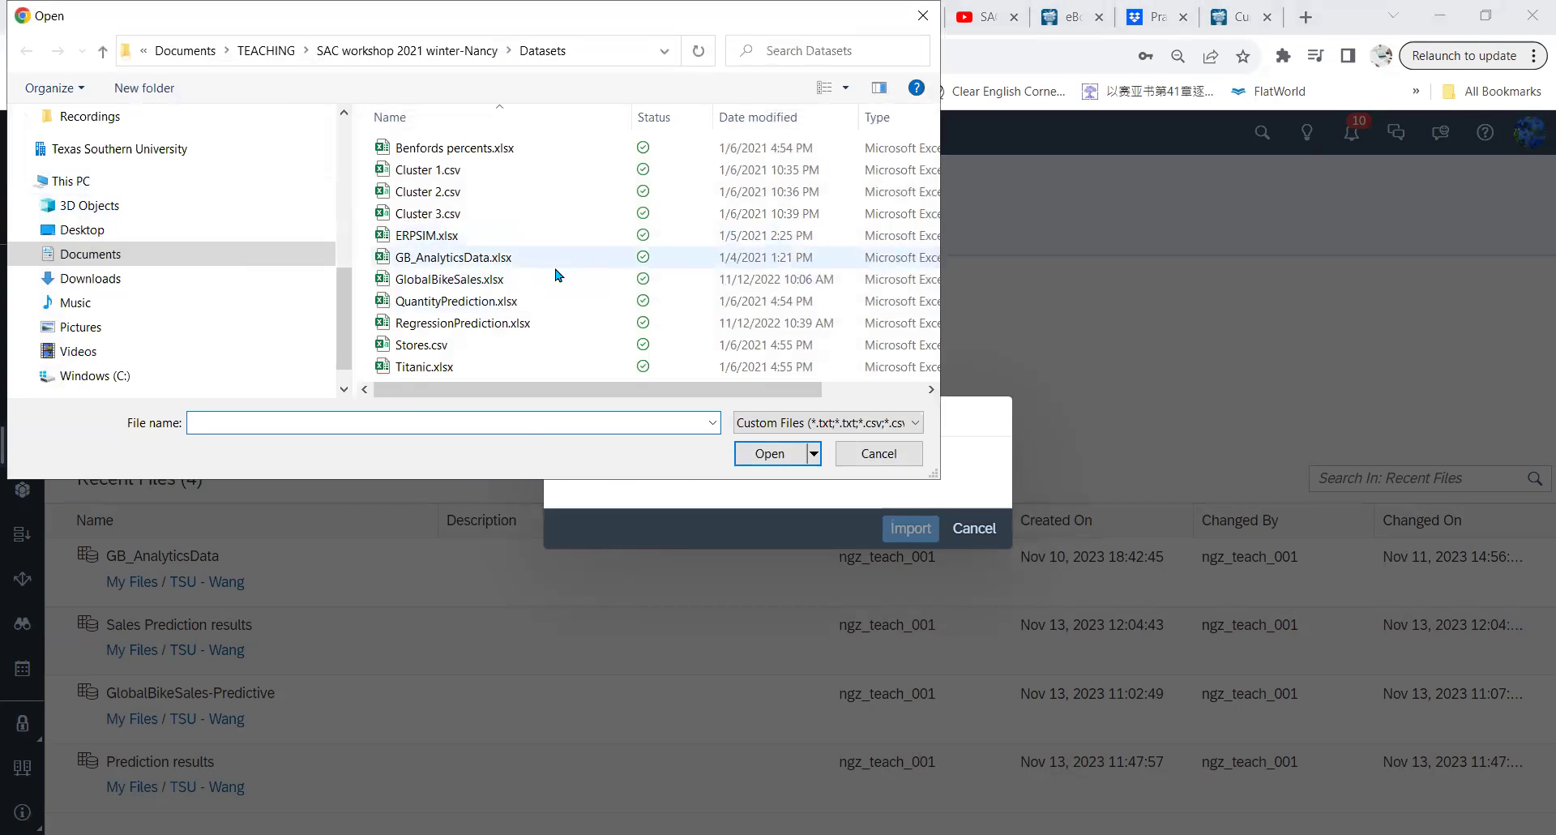
click(497, 265)
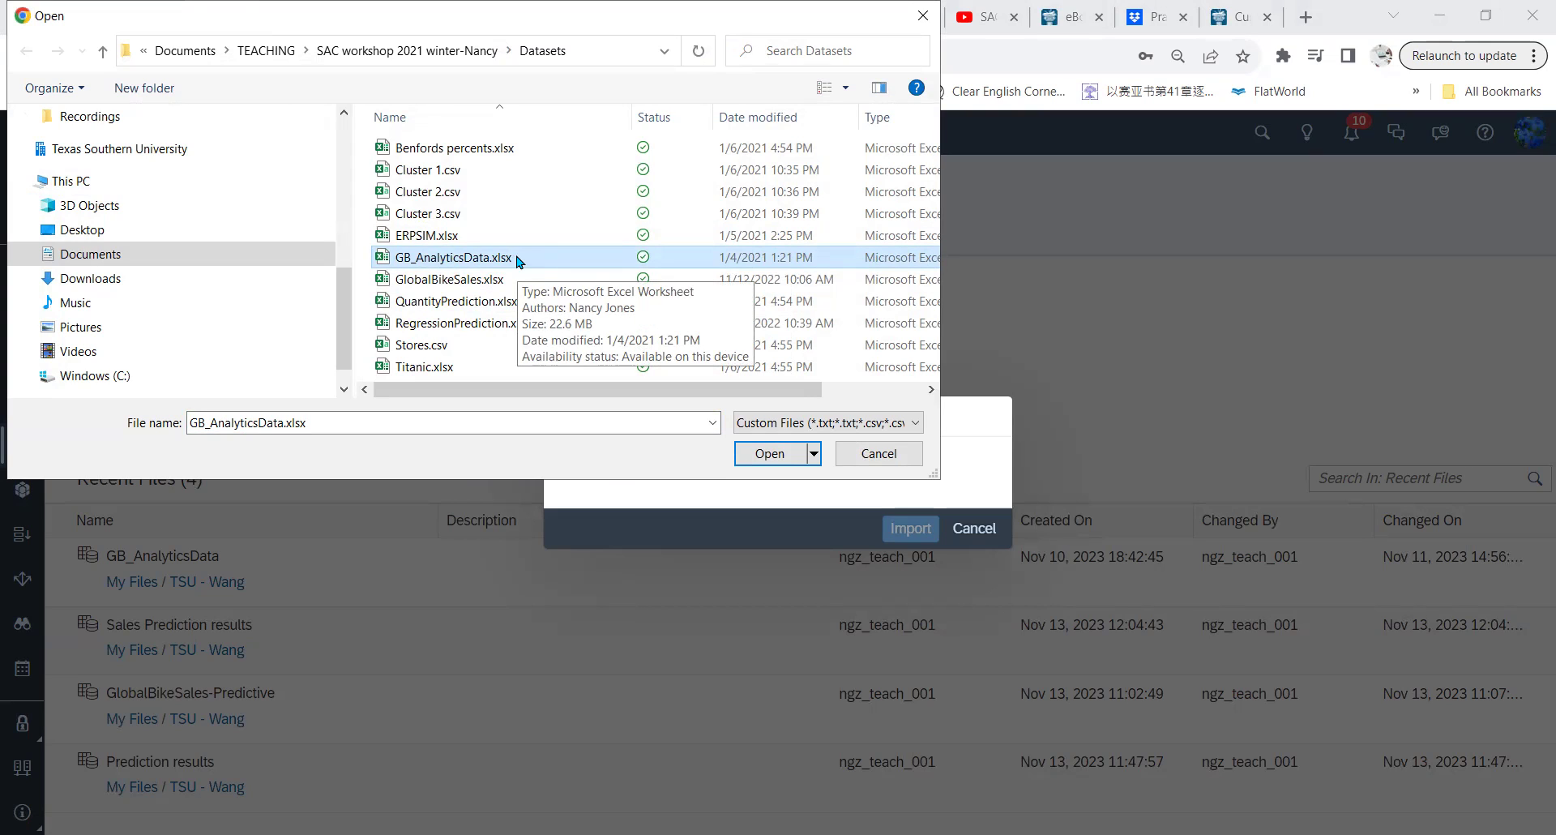
click(770, 452)
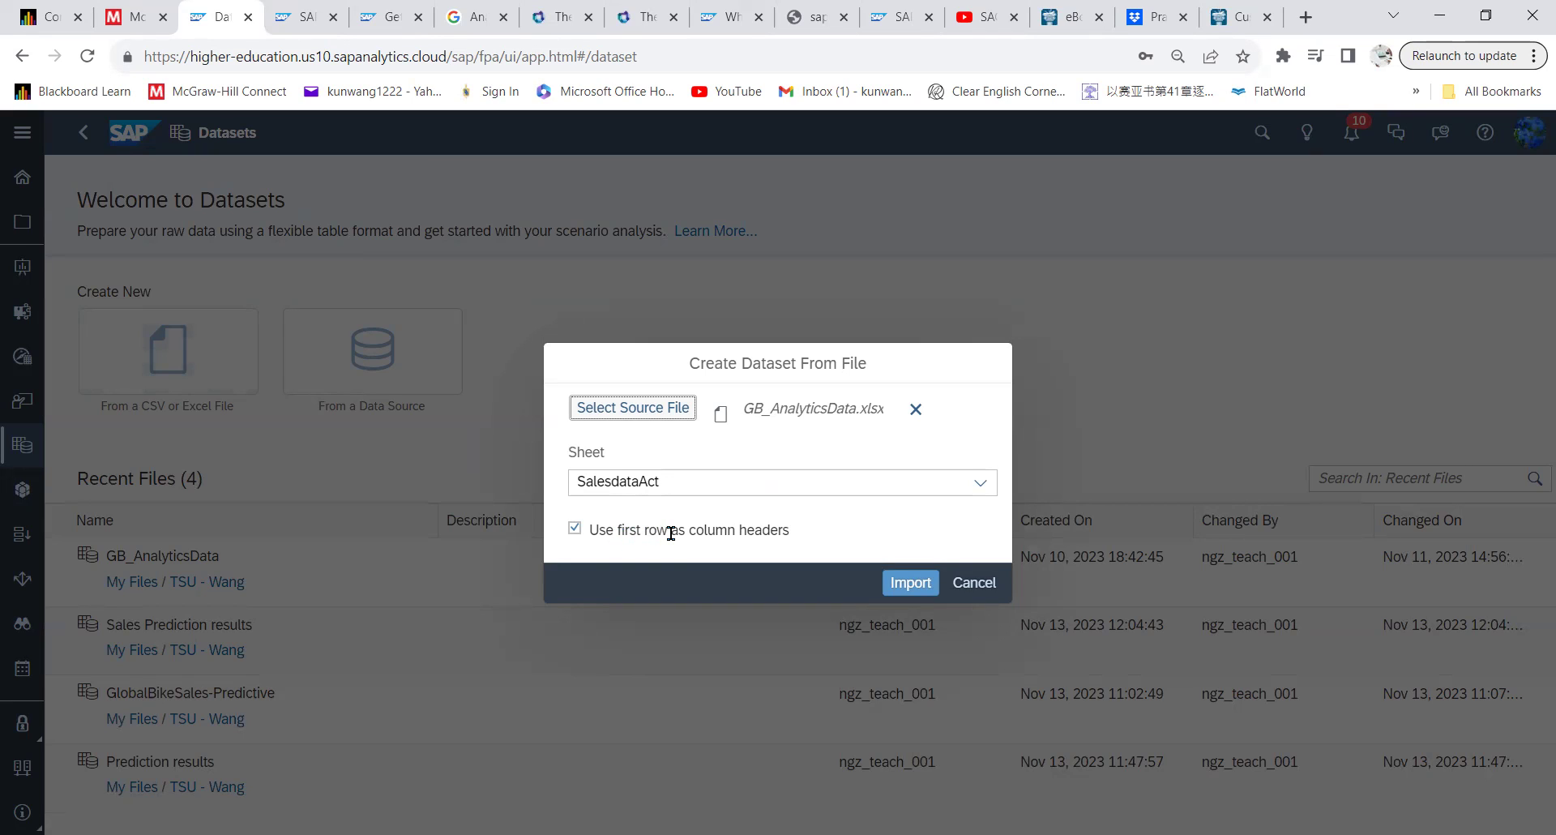
click(925, 589)
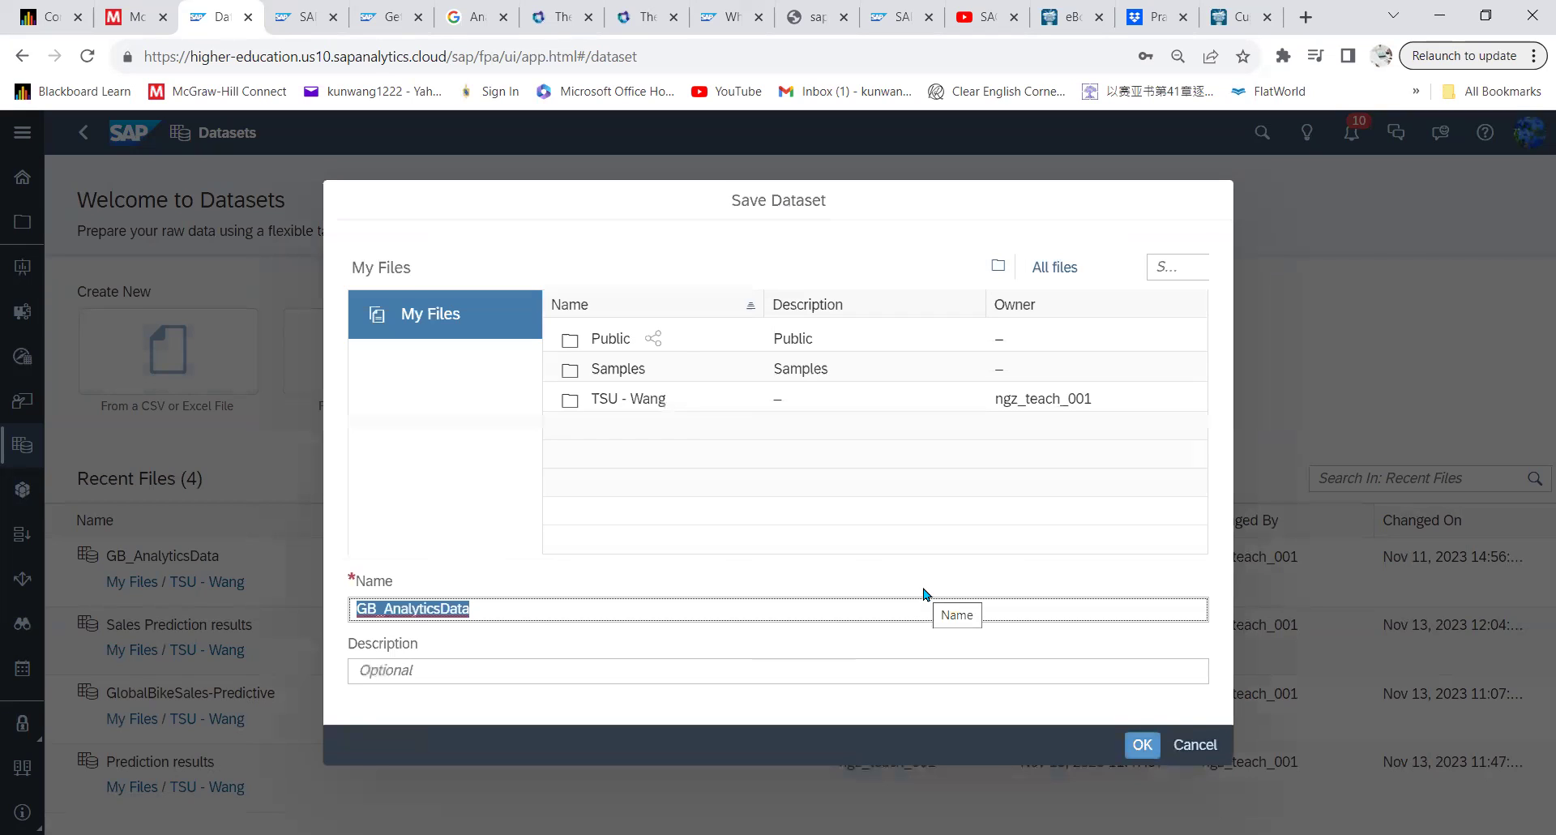
- Save the dataset in the TSU folder as "GB_AnalyticsData- class demo" with the description "Nov. 14 2023"
click(508, 607)
text(- classdemo)
click(459, 668)
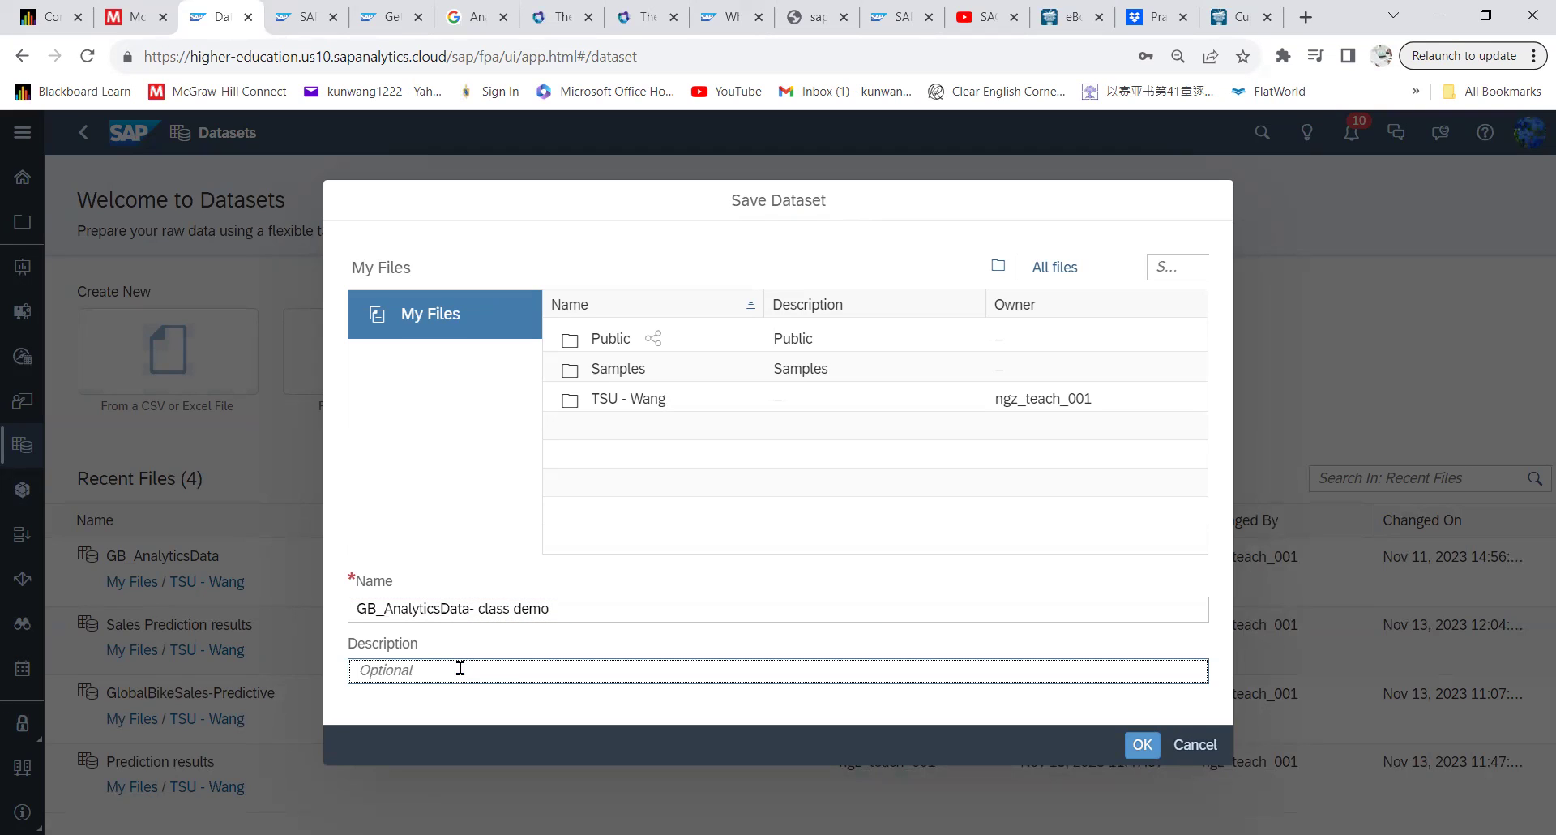
text(Nov. 14 2023)
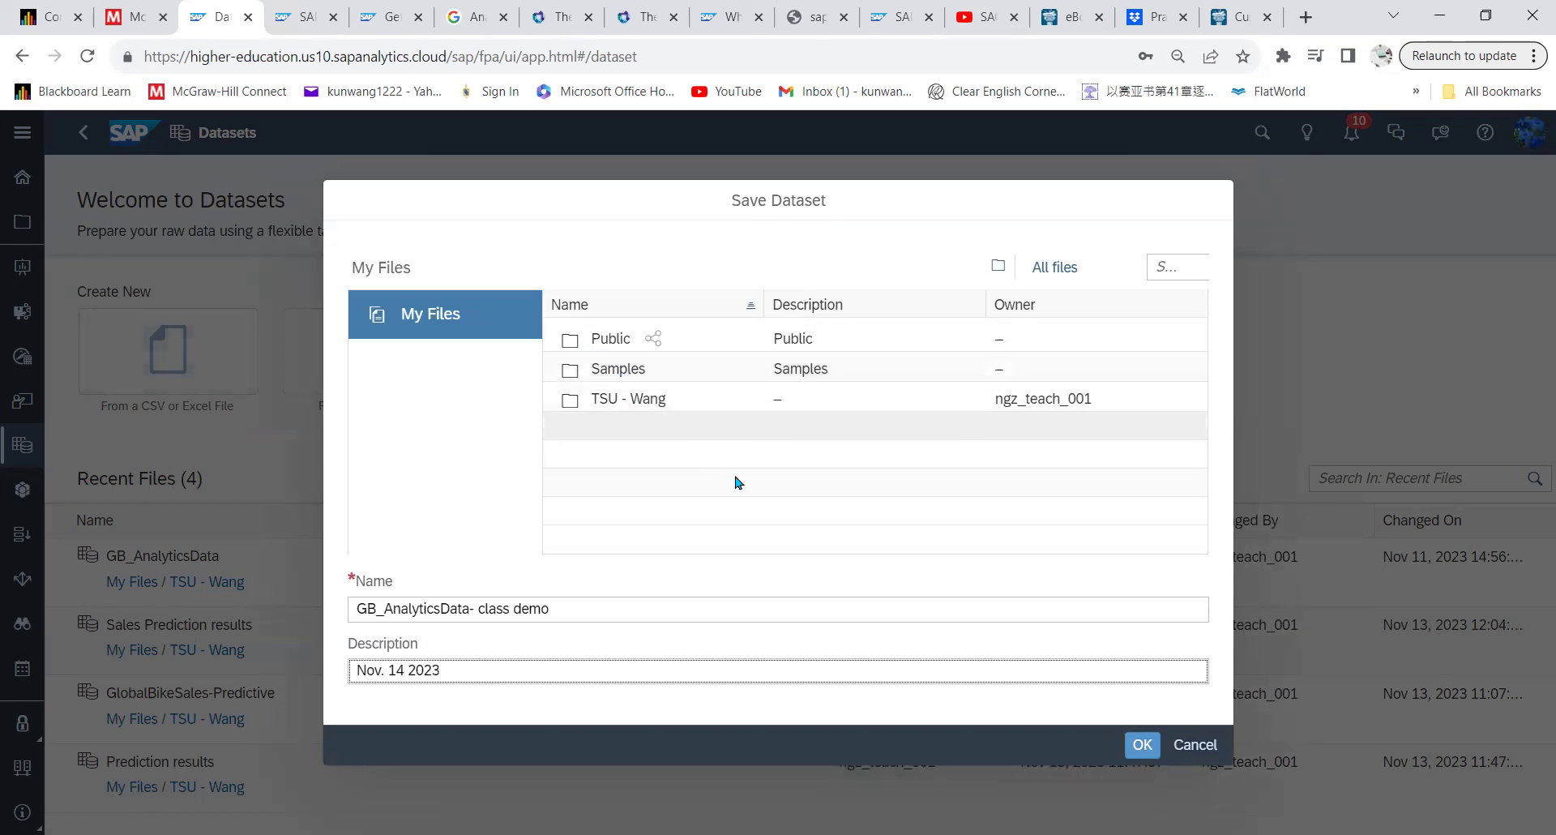
double_click(649, 408)
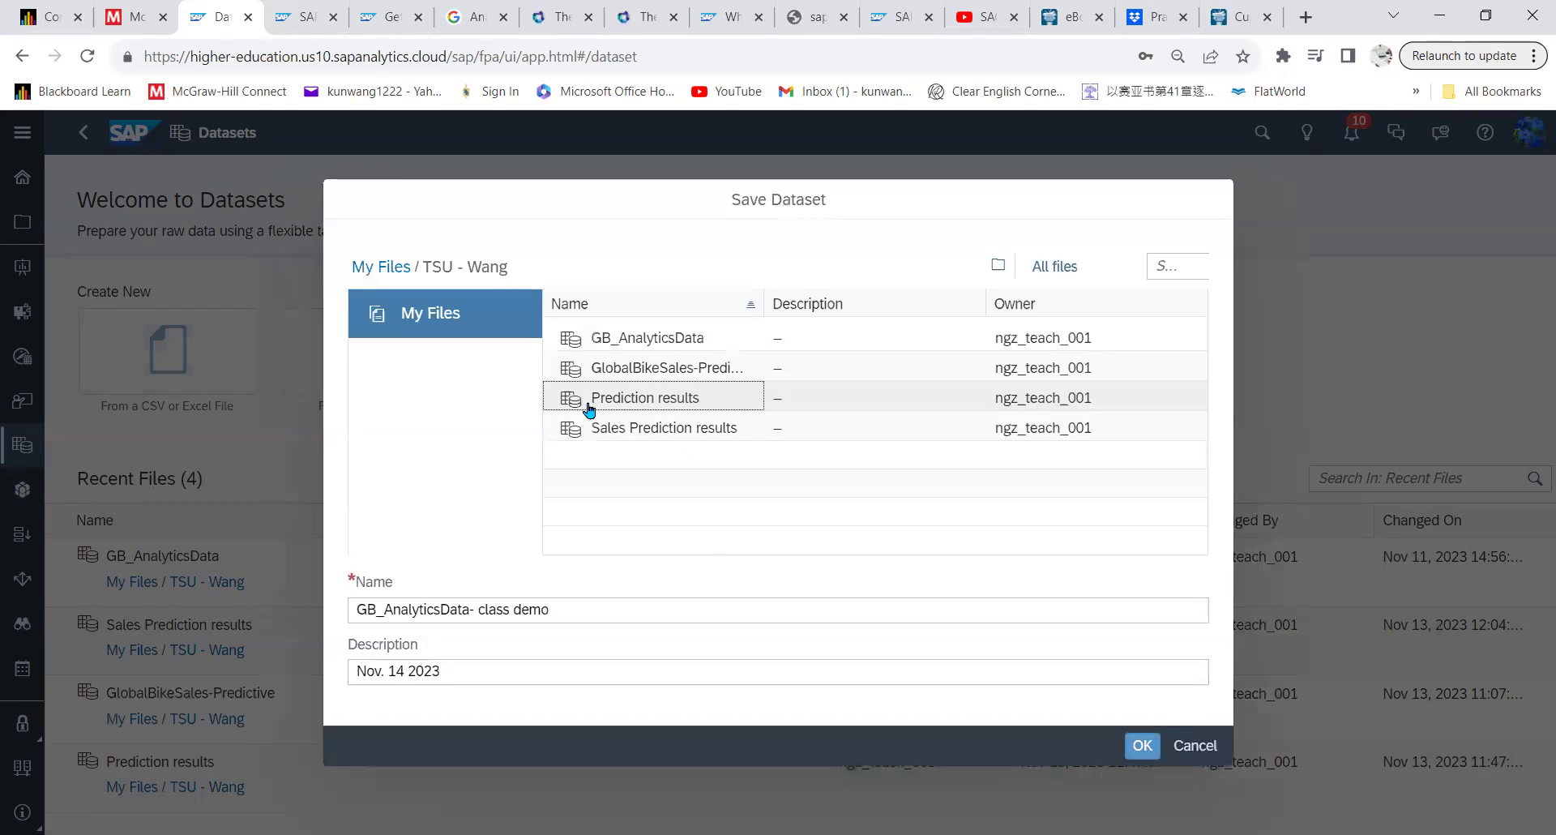
click(1142, 744)
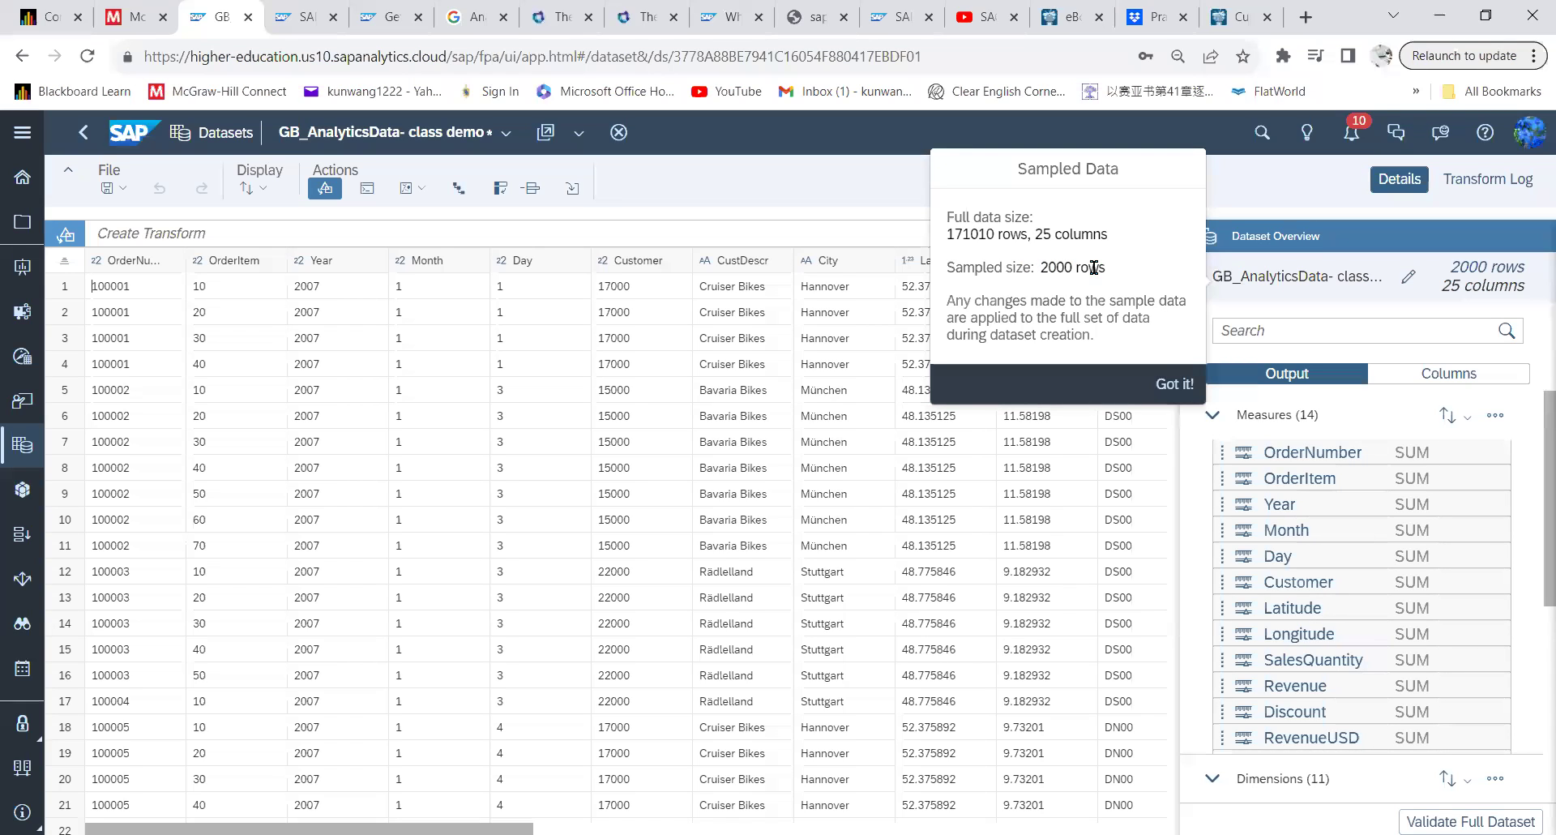
- Dismiss the sampled-data notice and examine the dataset's measures and dimensions, including the options available for the OrderNumber measure
click(1174, 391)
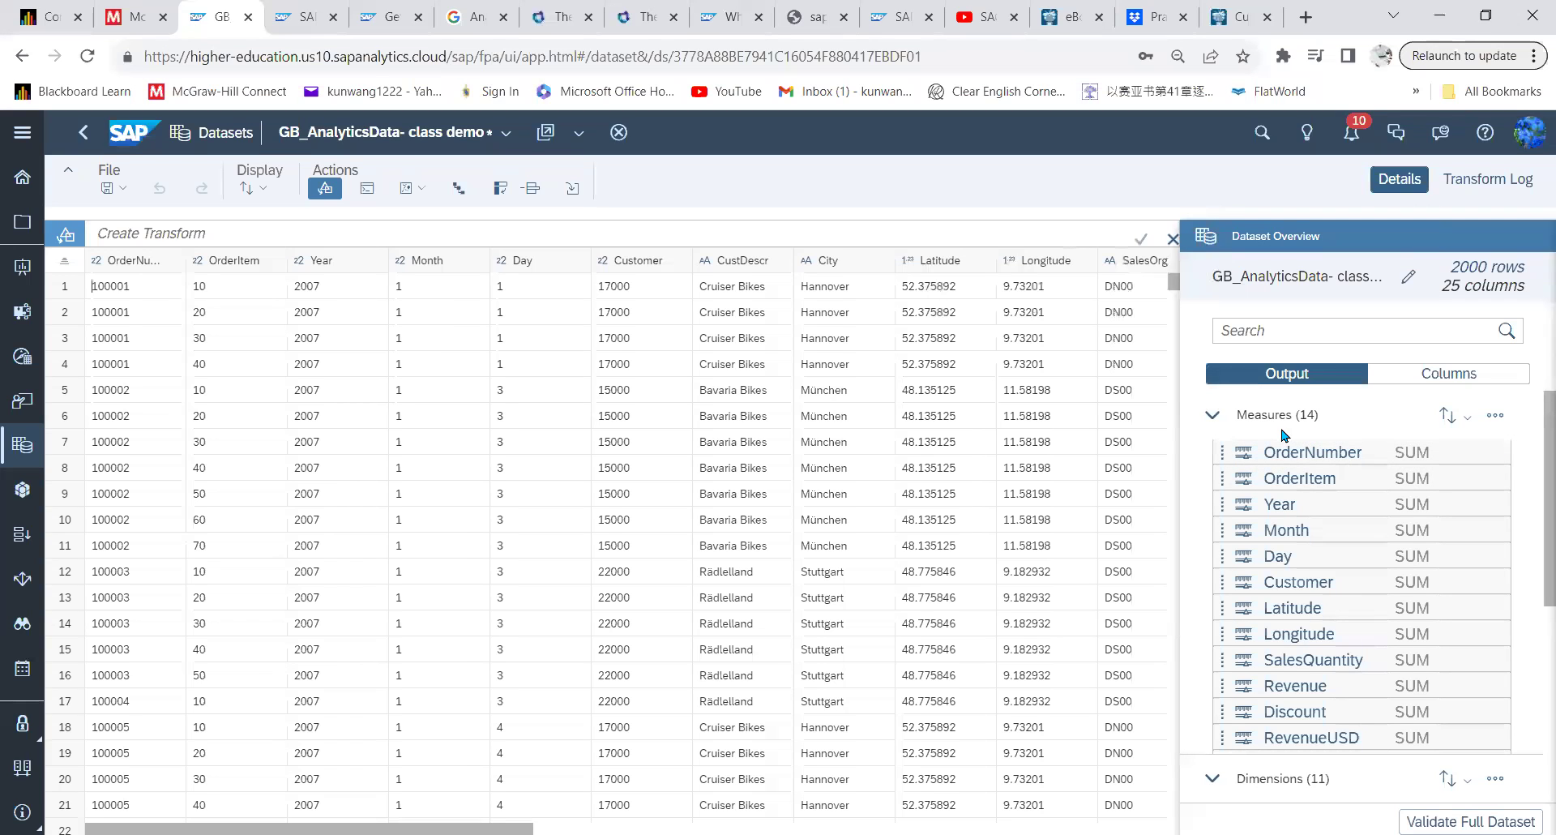
scroll(1302, 567, down, 5)
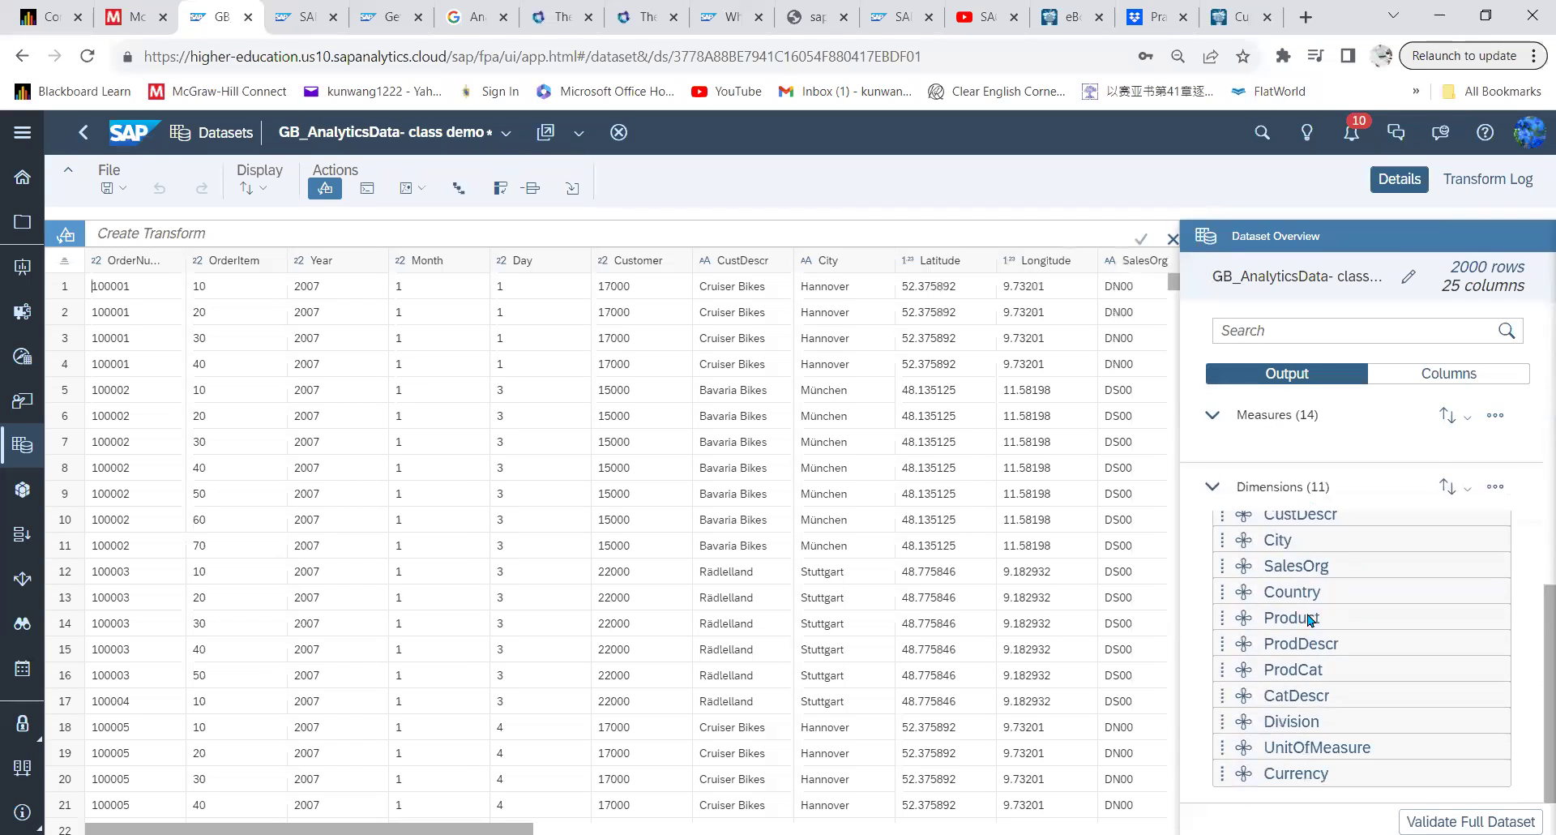
scroll(1308, 631, up, 5)
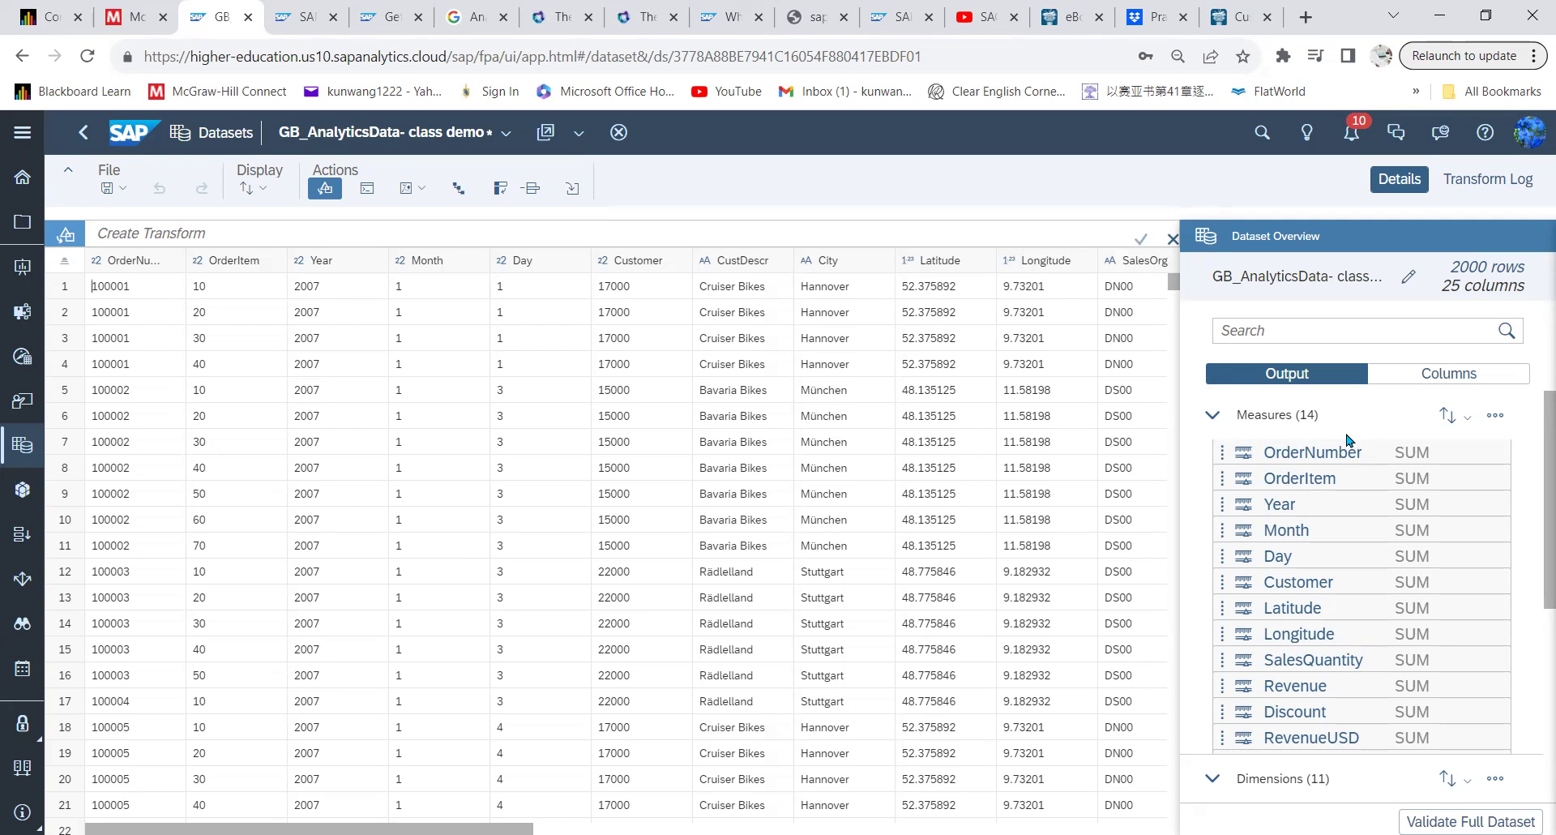
scroll(1296, 551, down, 5)
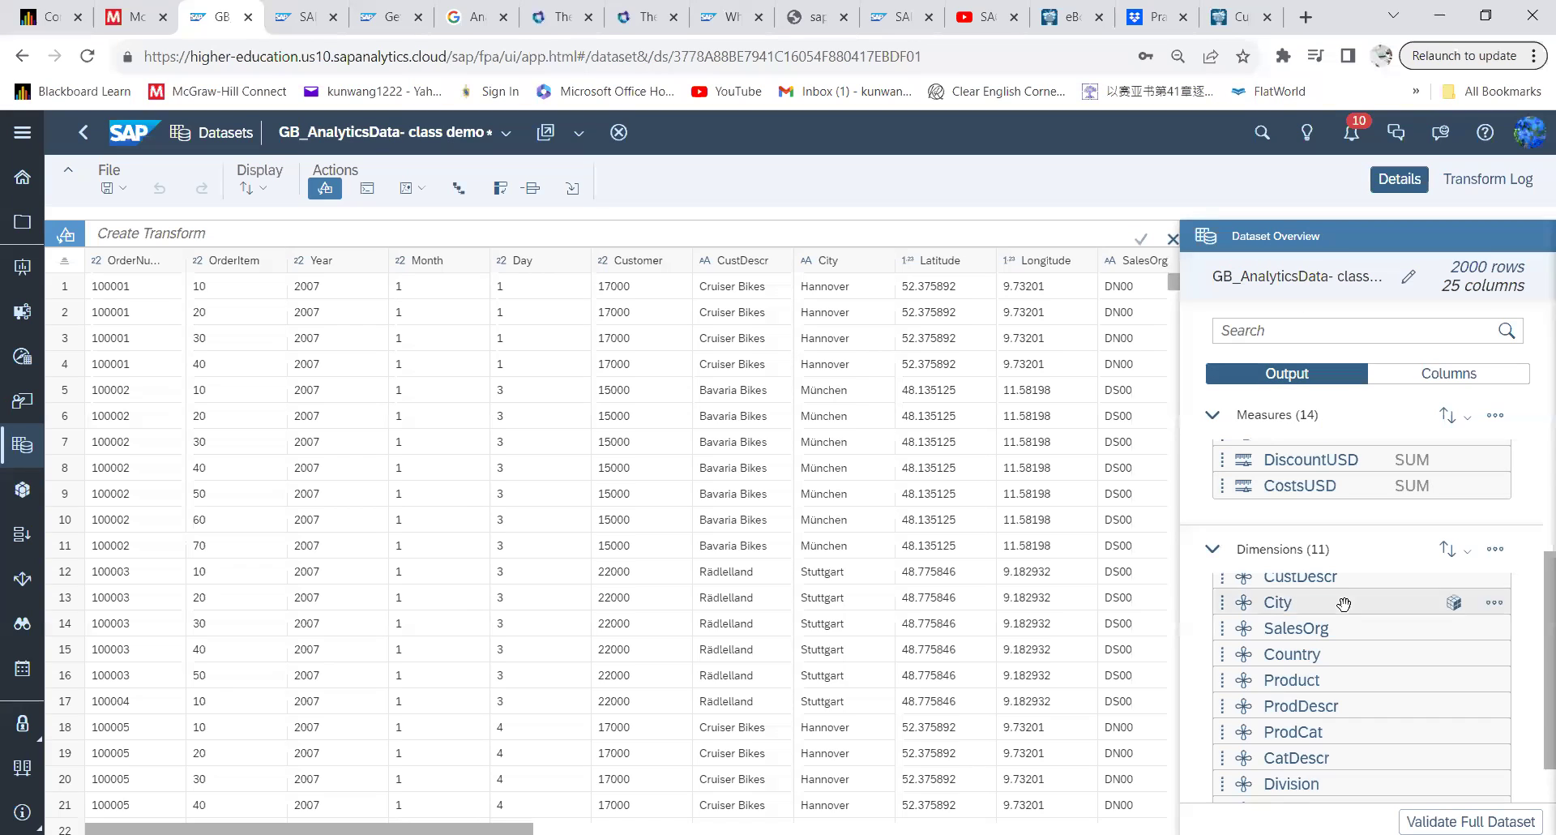
scroll(1343, 603, up, 5)
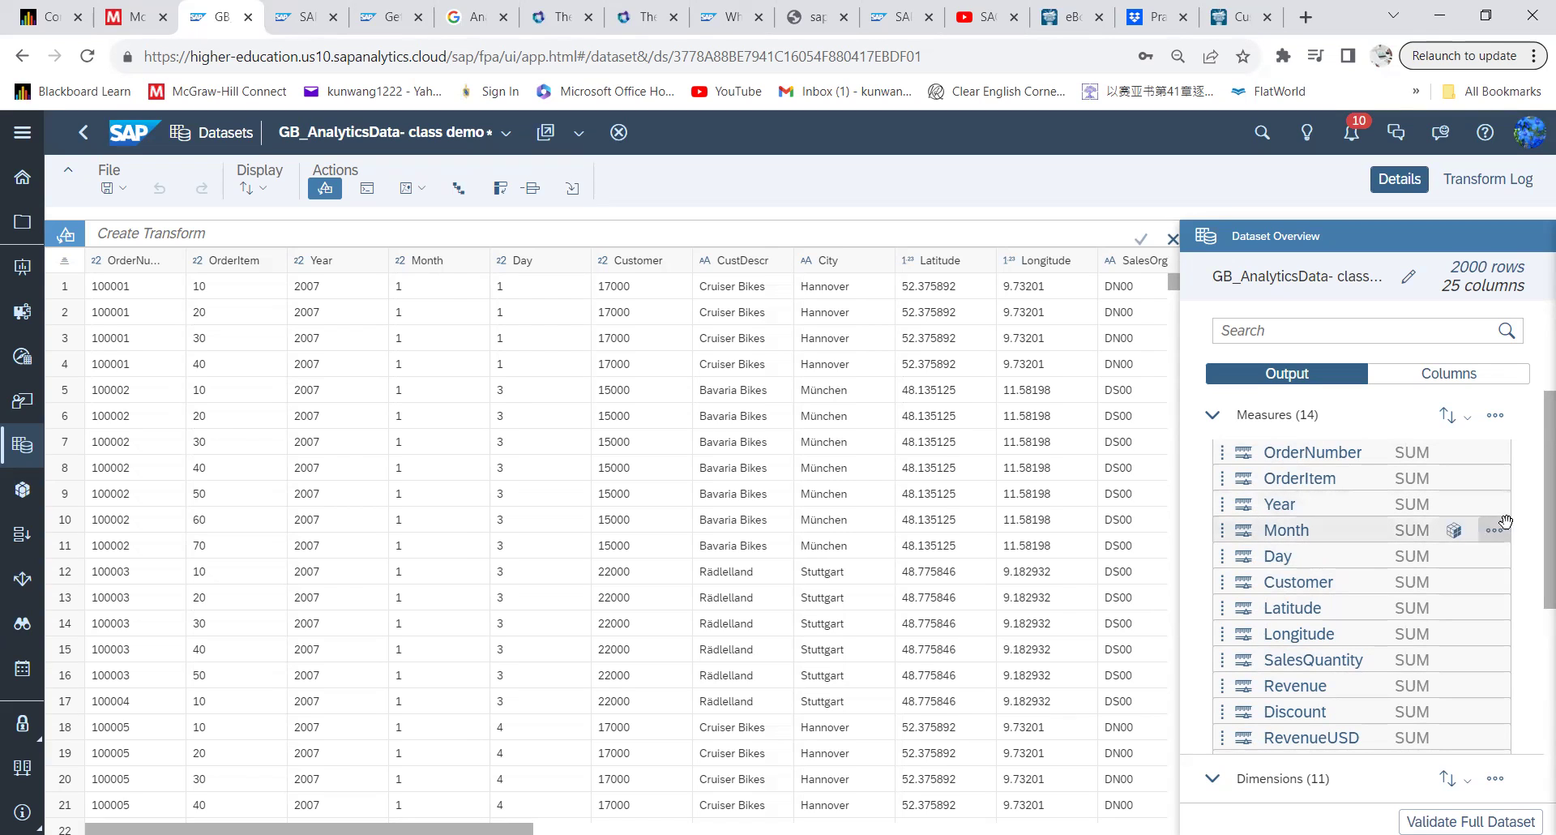
click(1495, 453)
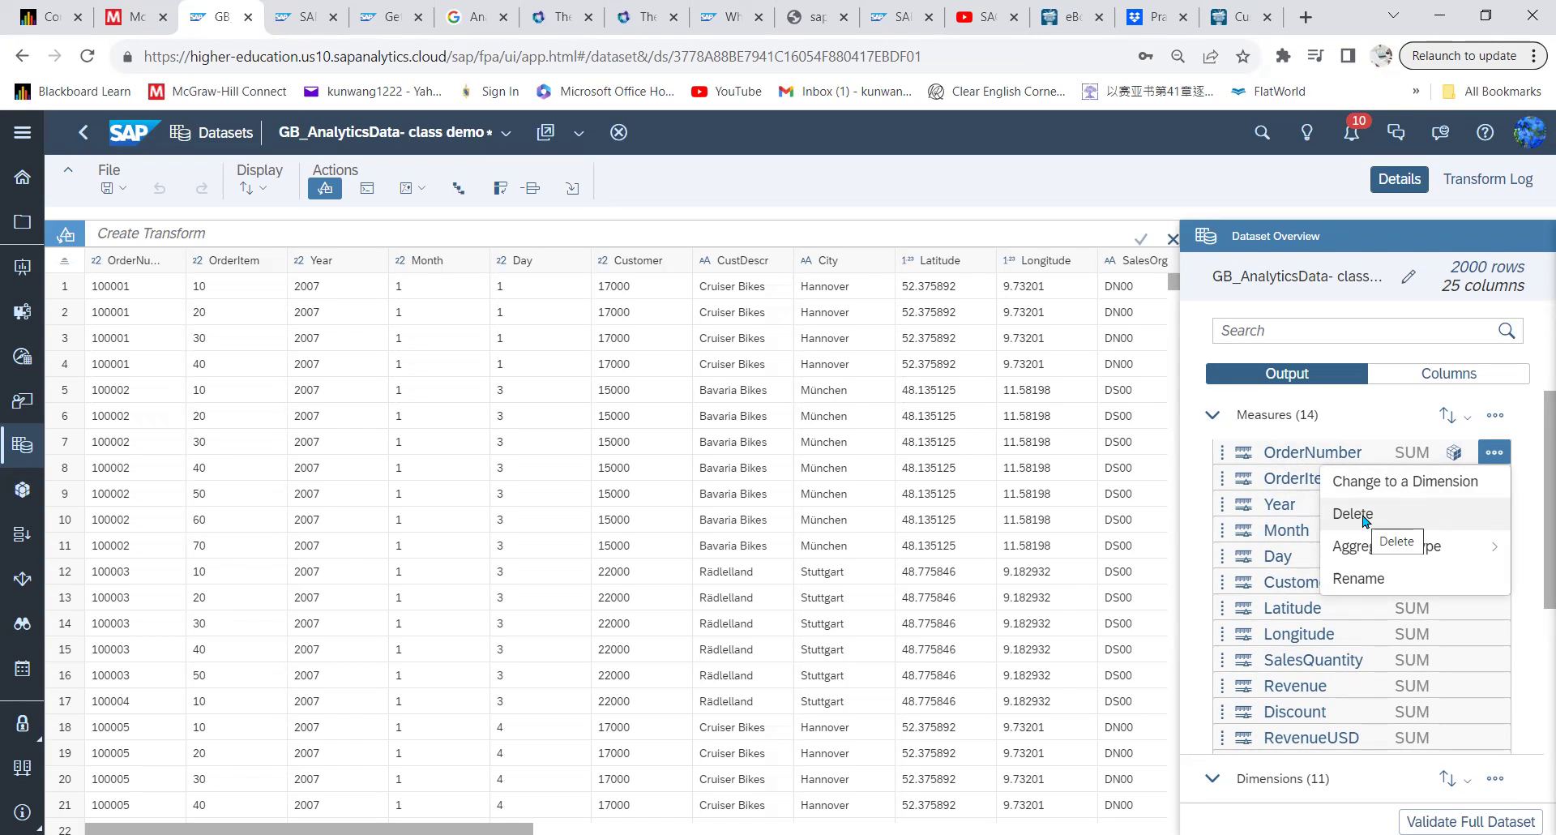
mouse_move(1426, 557)
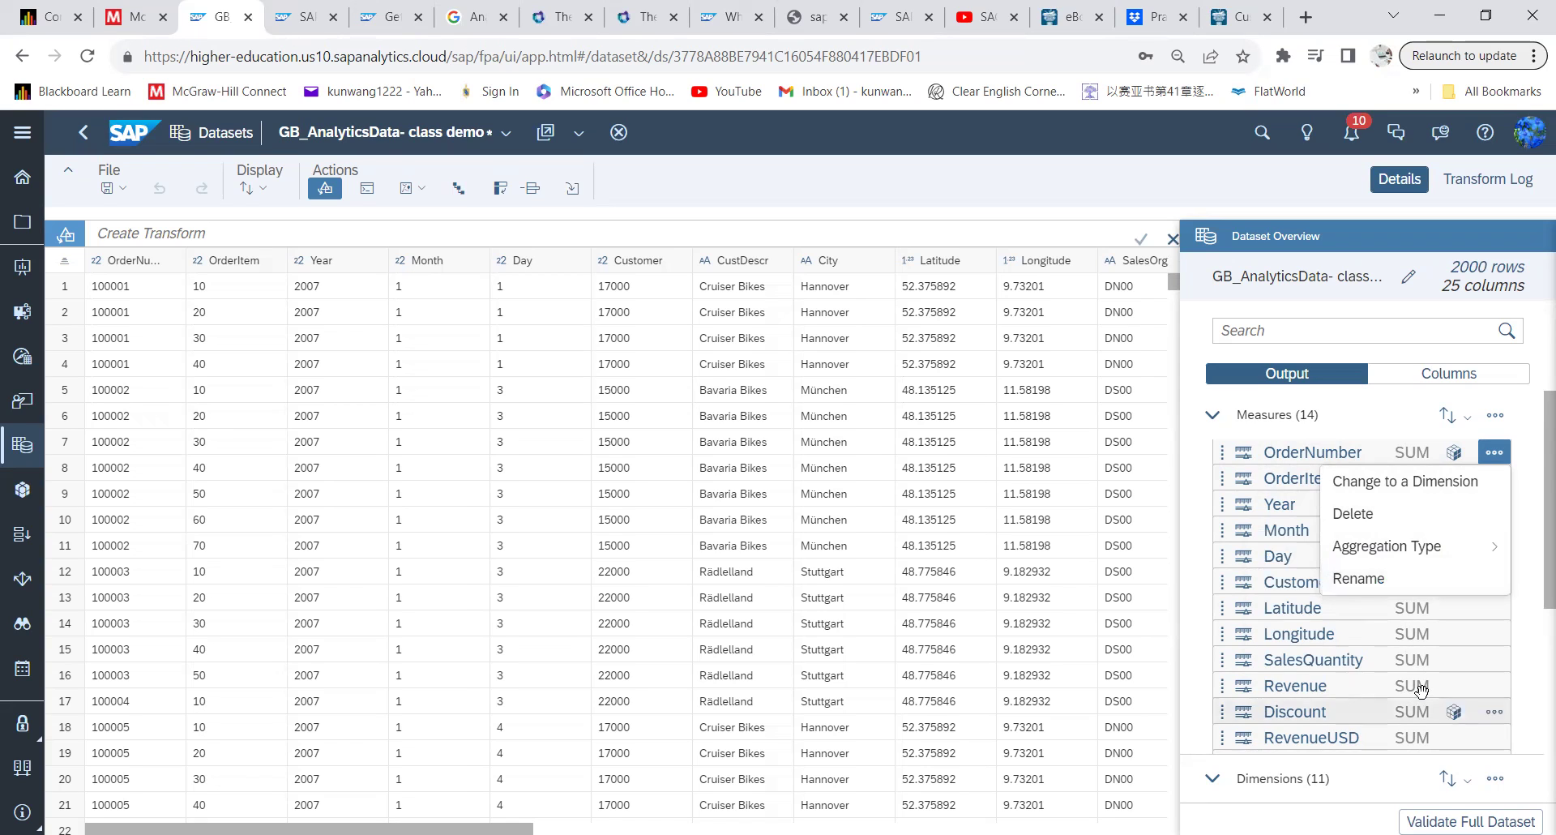
scroll(1426, 701, down, 4)
scroll(1362, 632, up, 5)
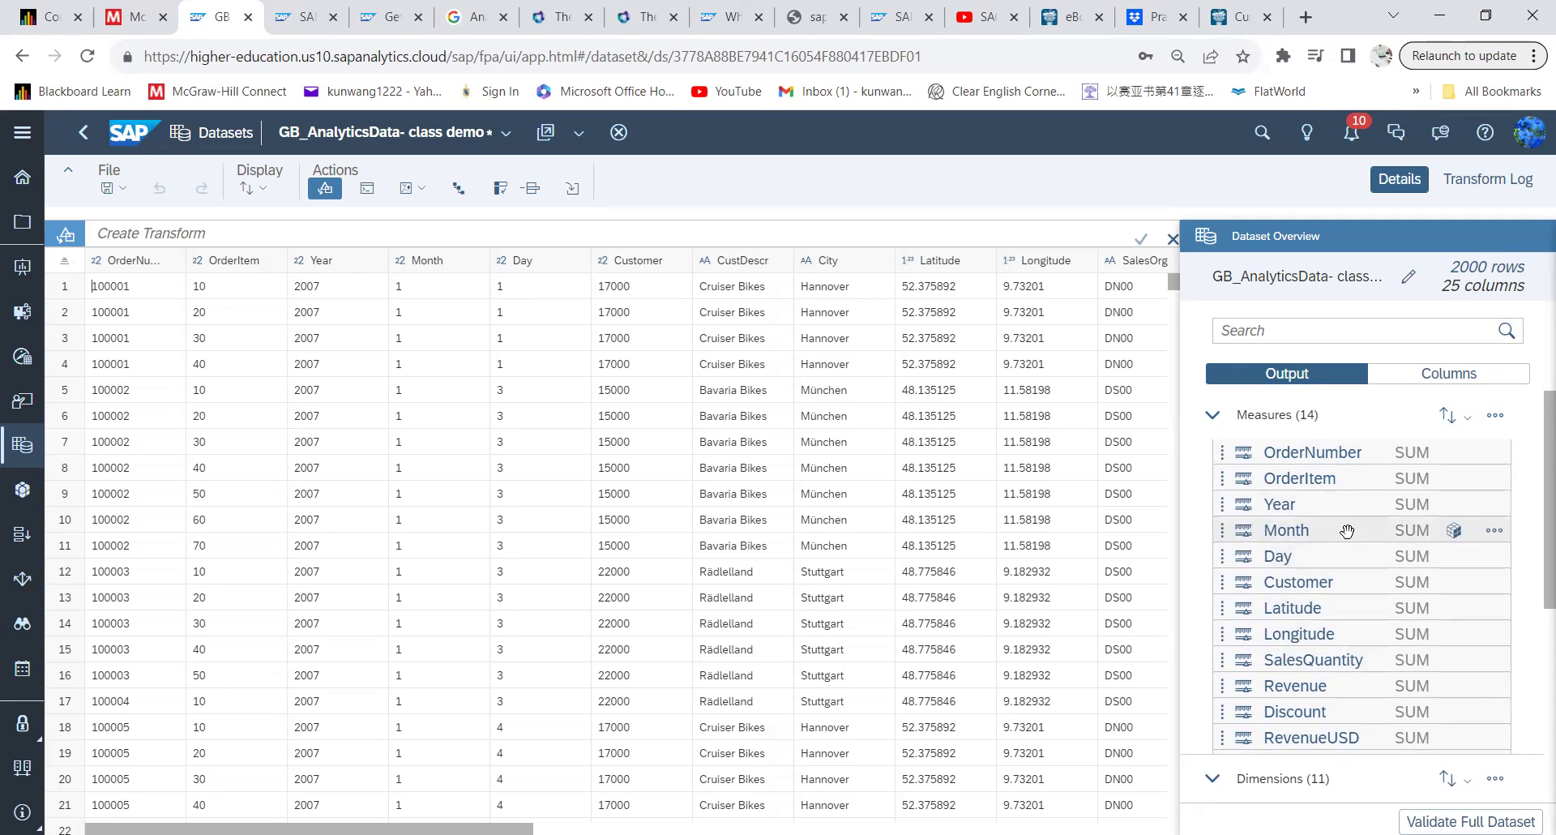
- Change the Month, Customer and Day measures to dimensions
click(1497, 531)
click(1470, 561)
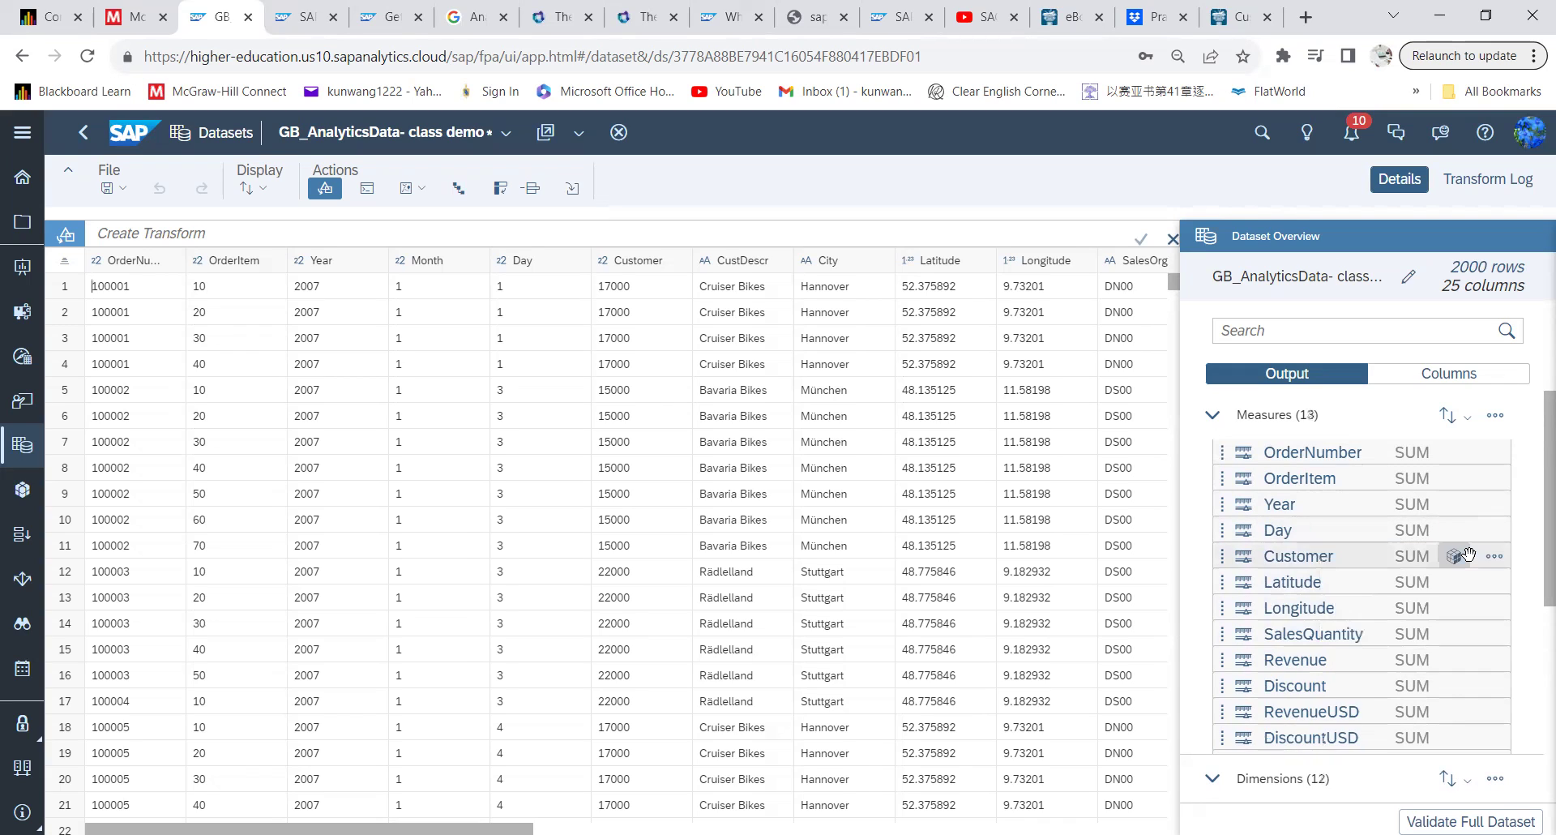
click(1496, 559)
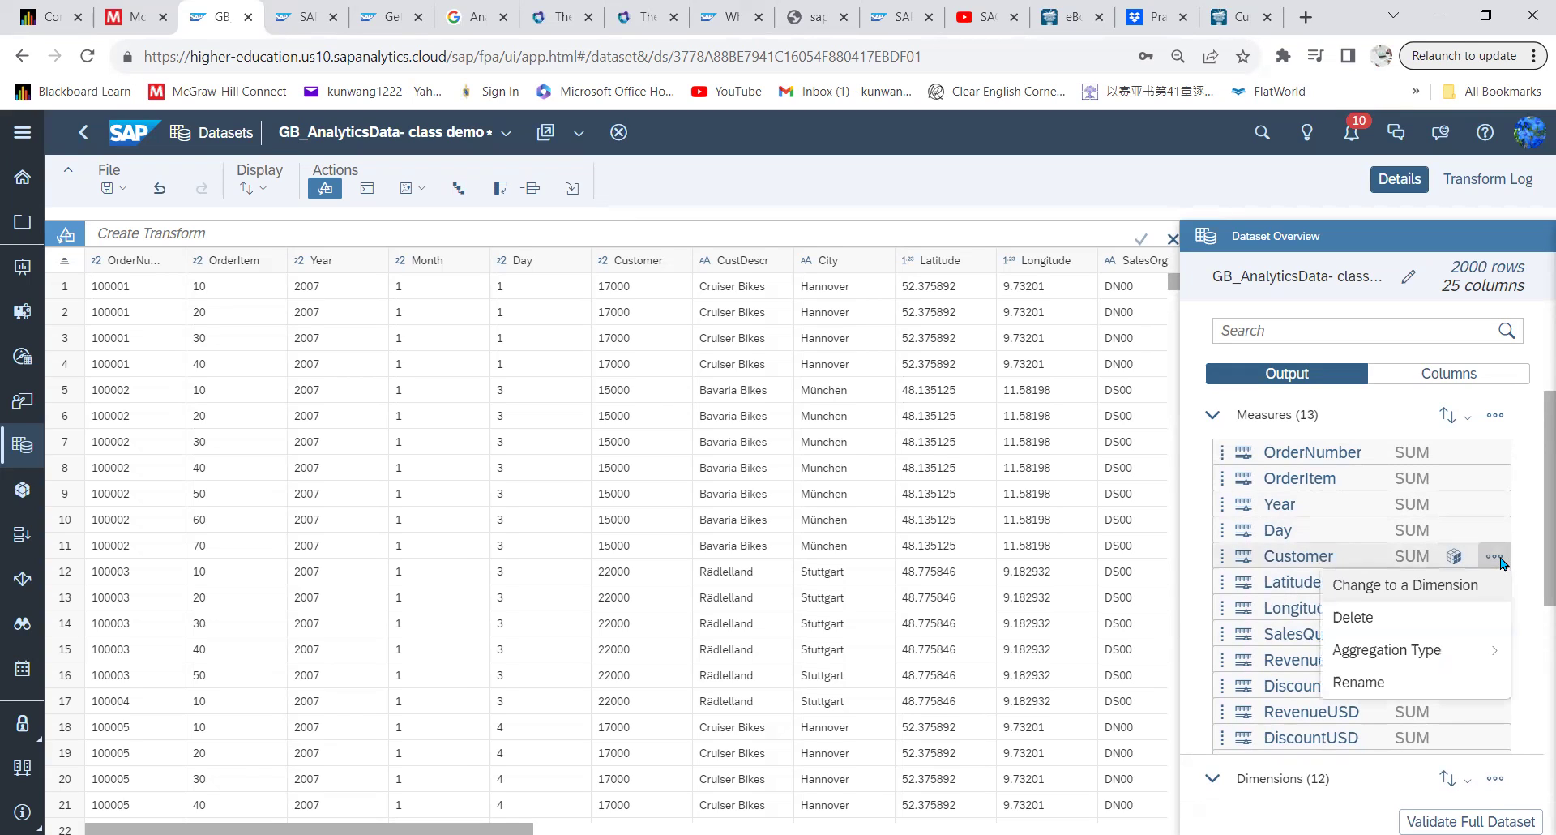
click(1470, 583)
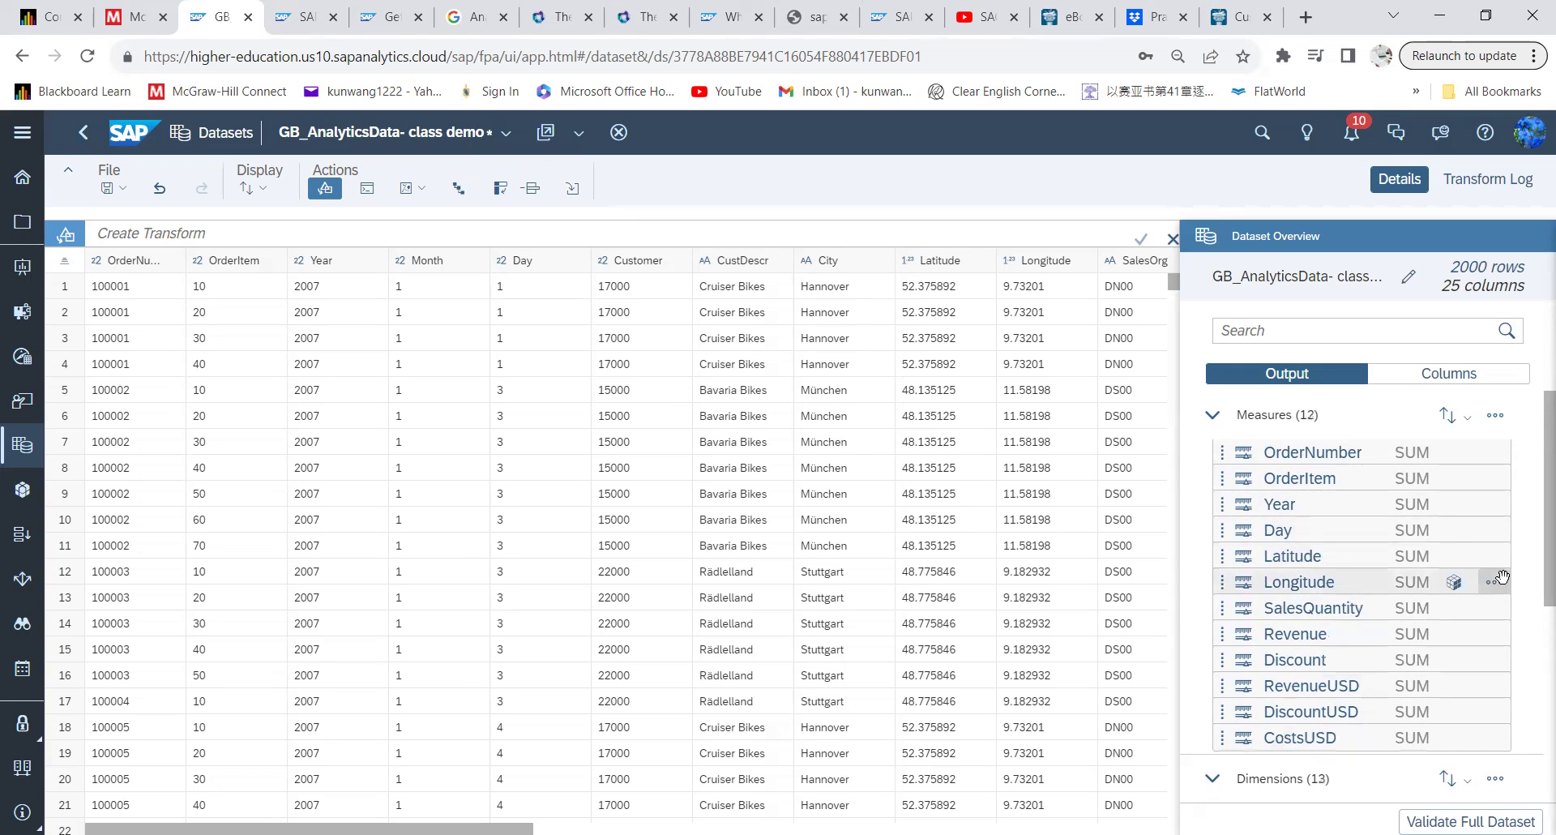
click(1496, 531)
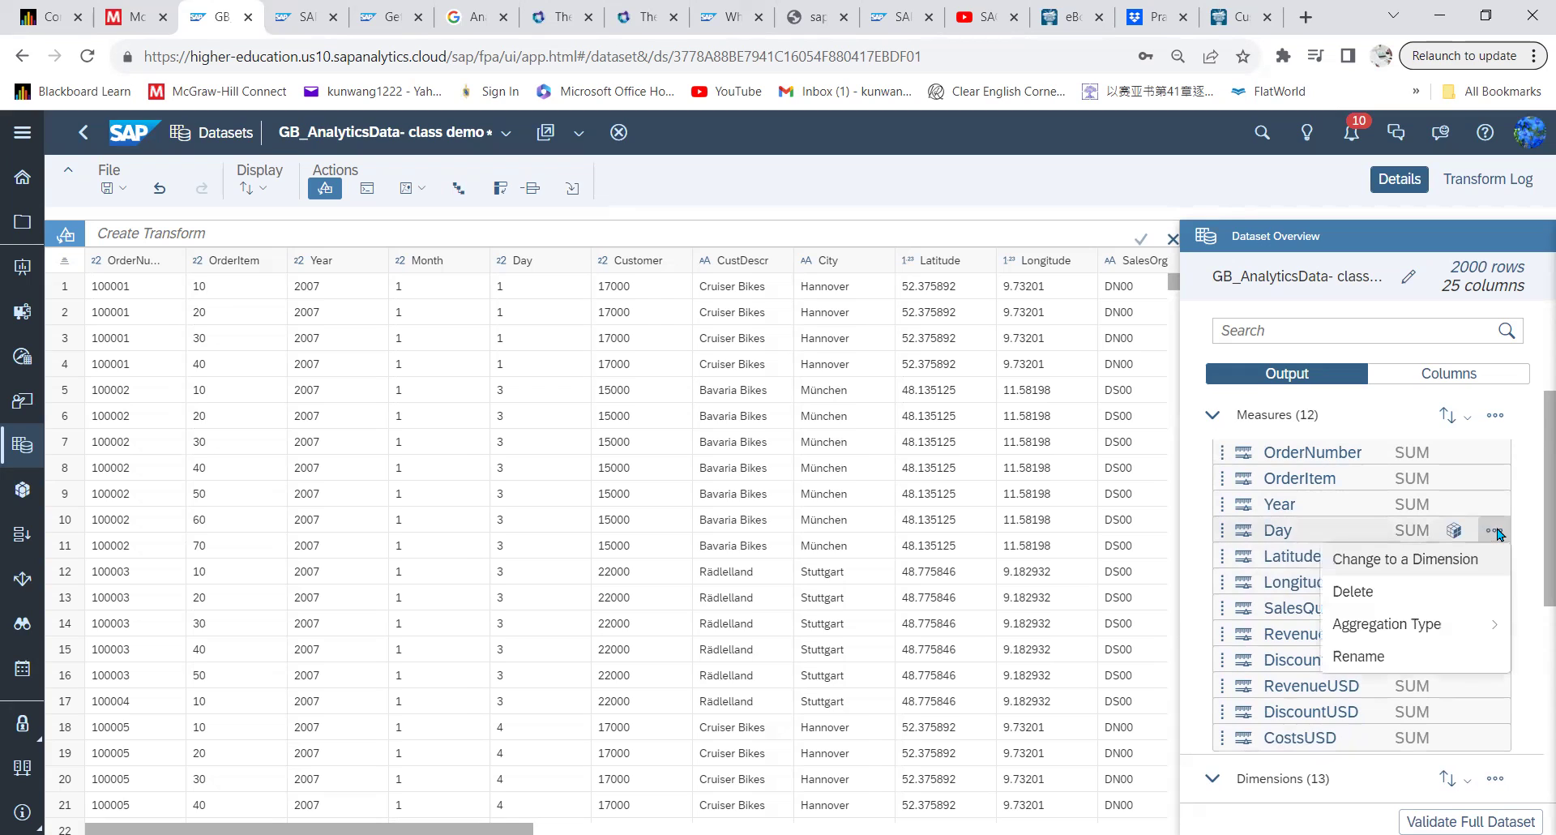
click(1452, 558)
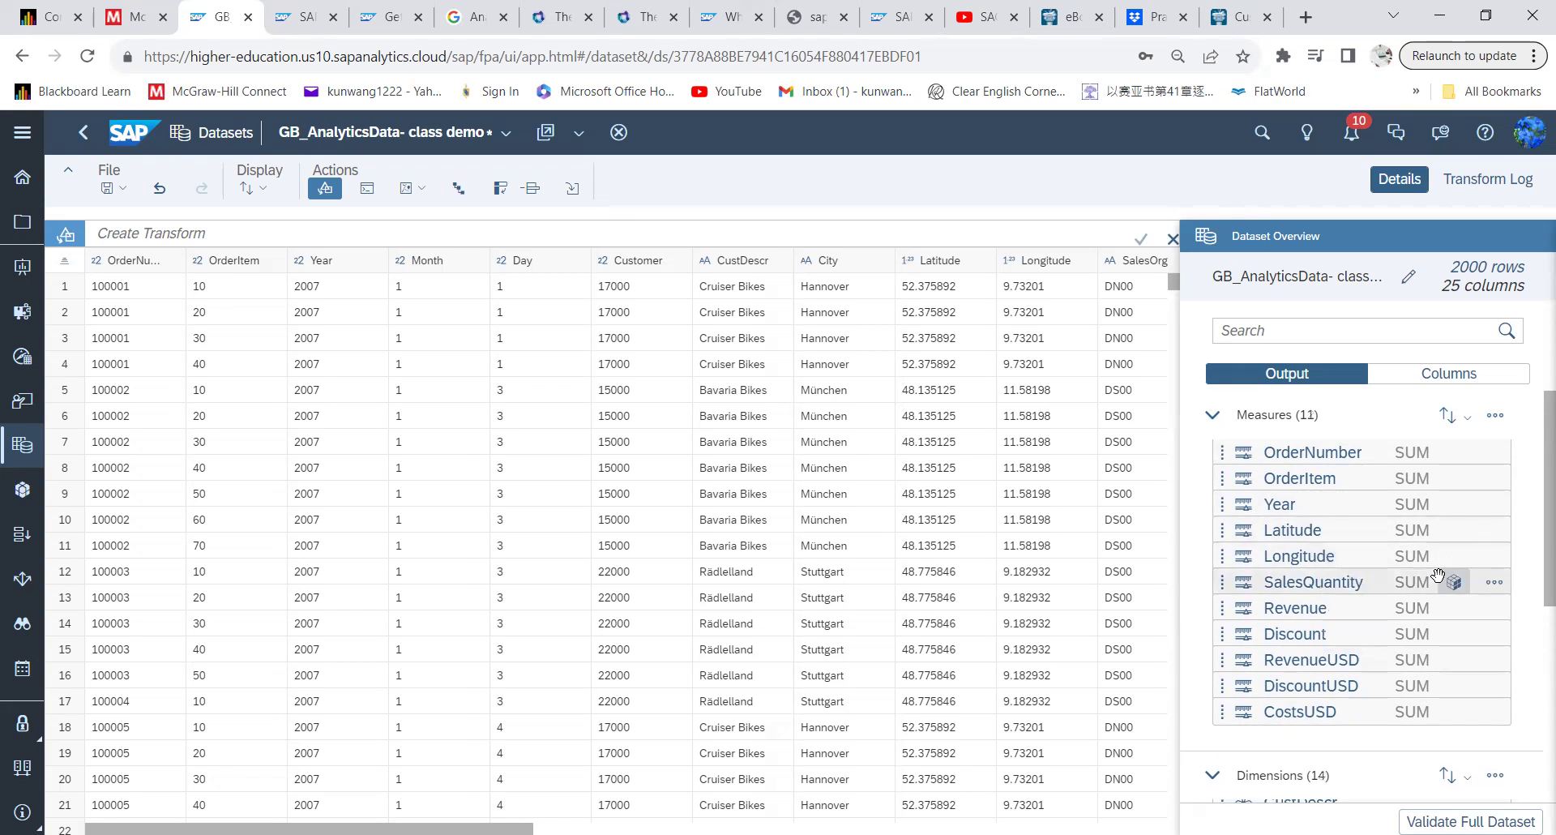
- Check the dimensions list and change the Year measure to a dimension
scroll(1377, 580, down, 4)
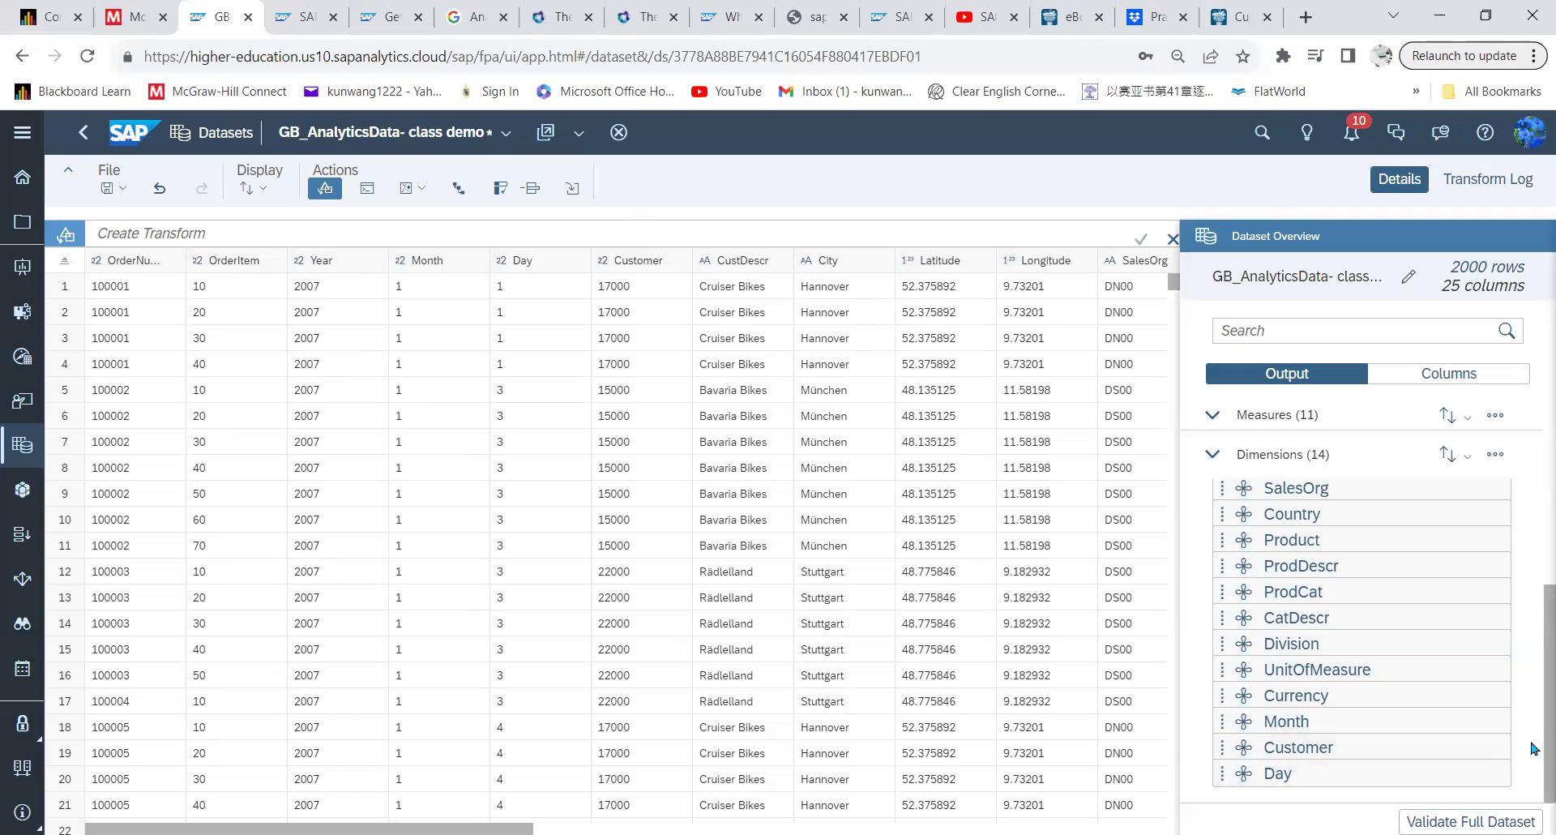
drag(1532, 748, 1531, 805)
scroll(1344, 765, up, 1)
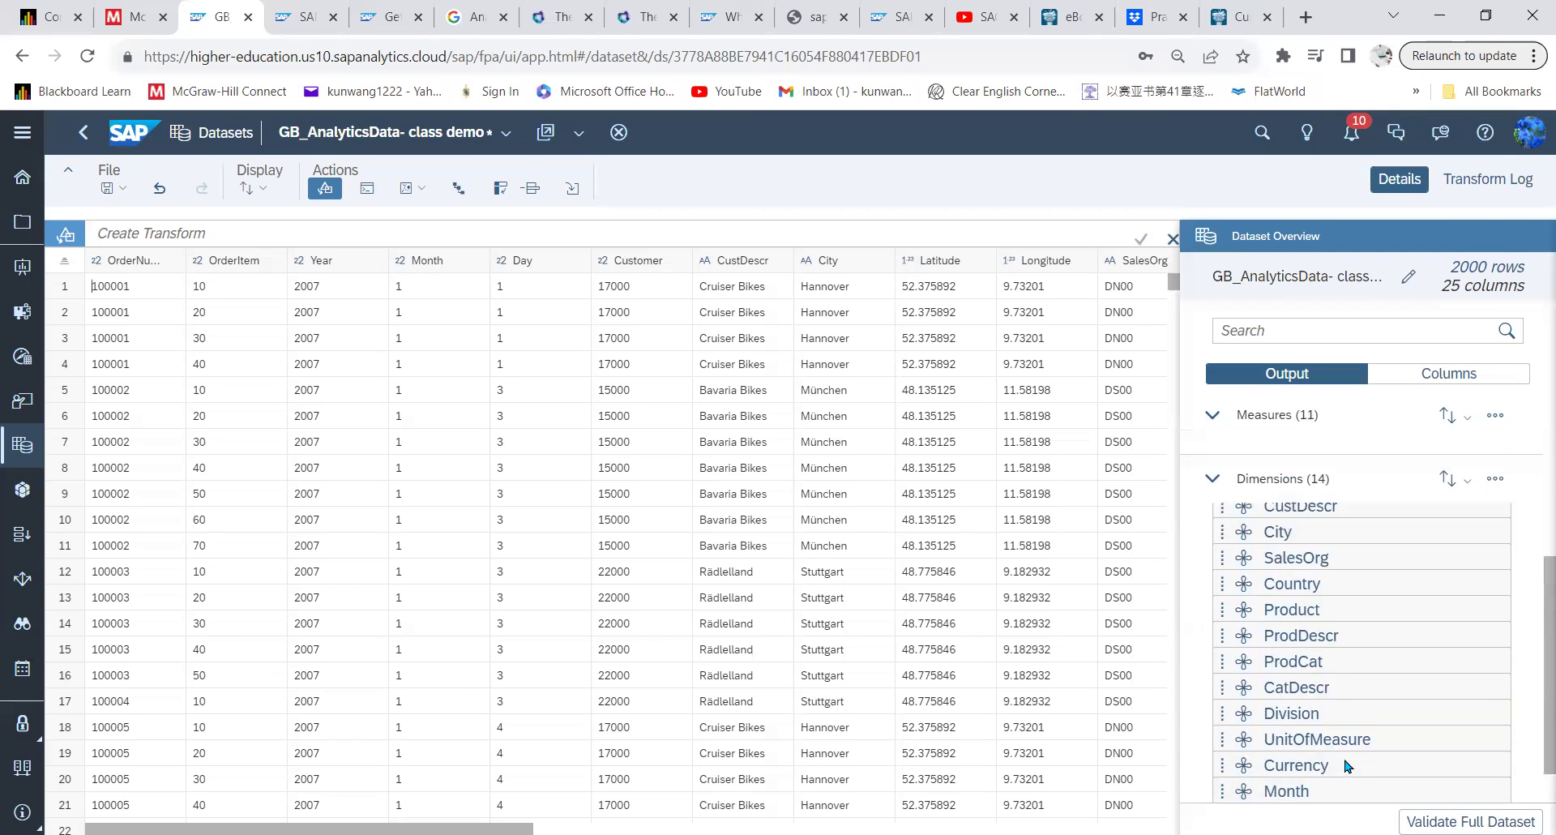
scroll(1345, 765, up, 3)
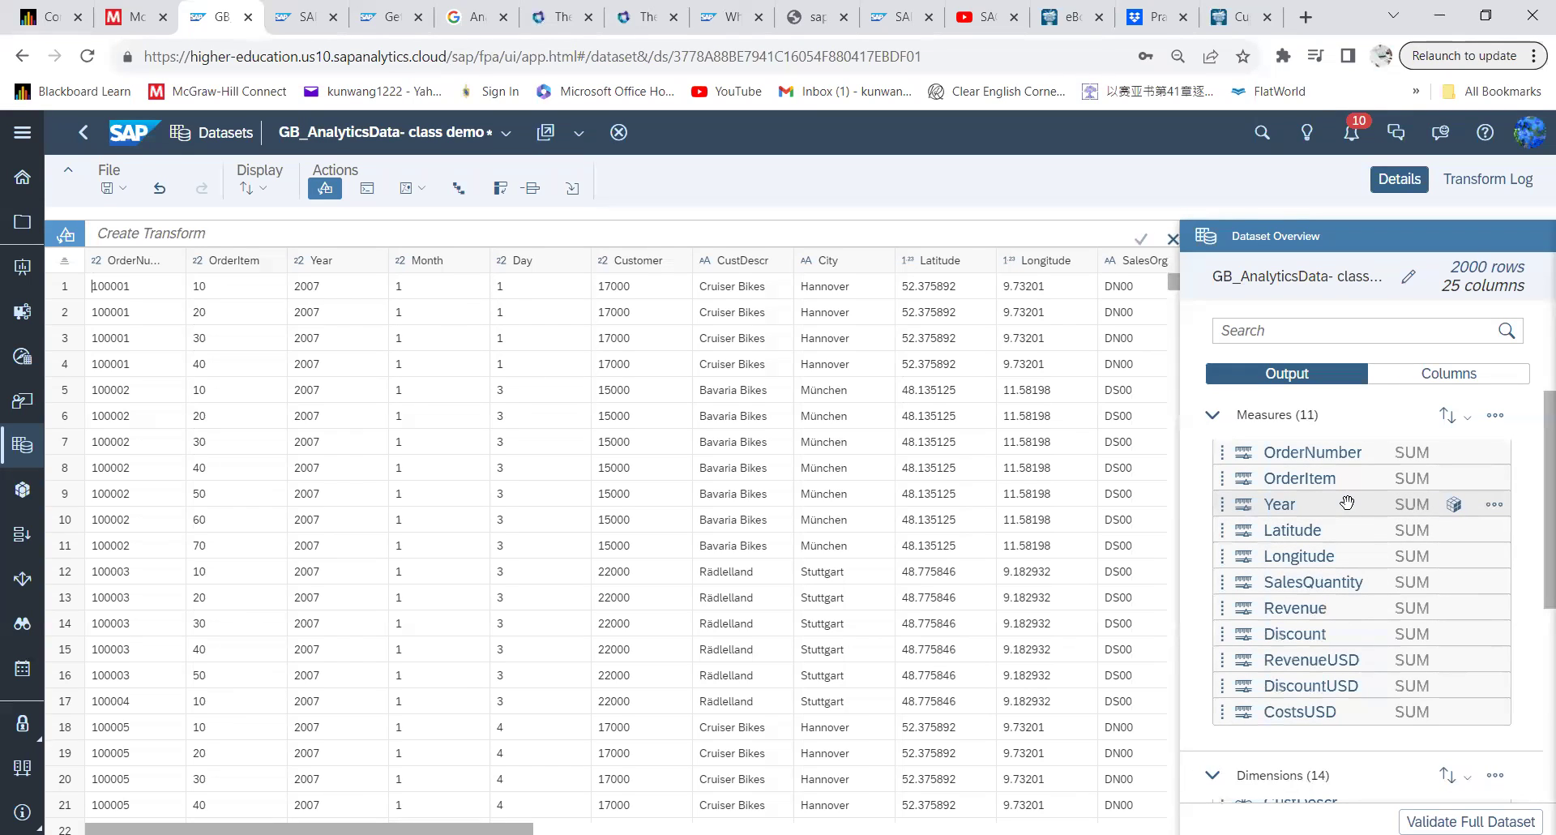
click(1496, 505)
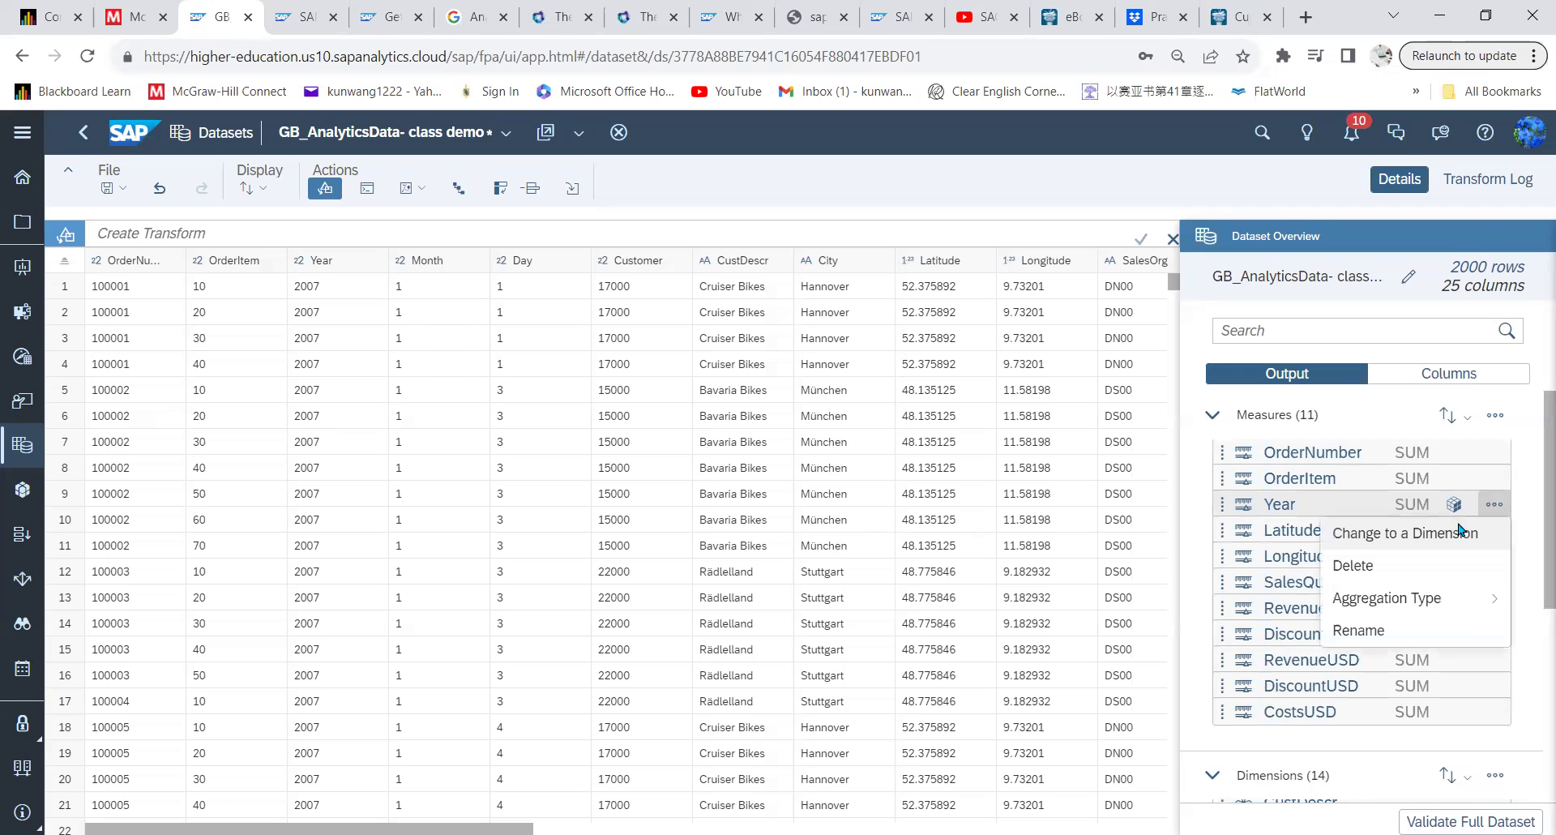
click(1439, 542)
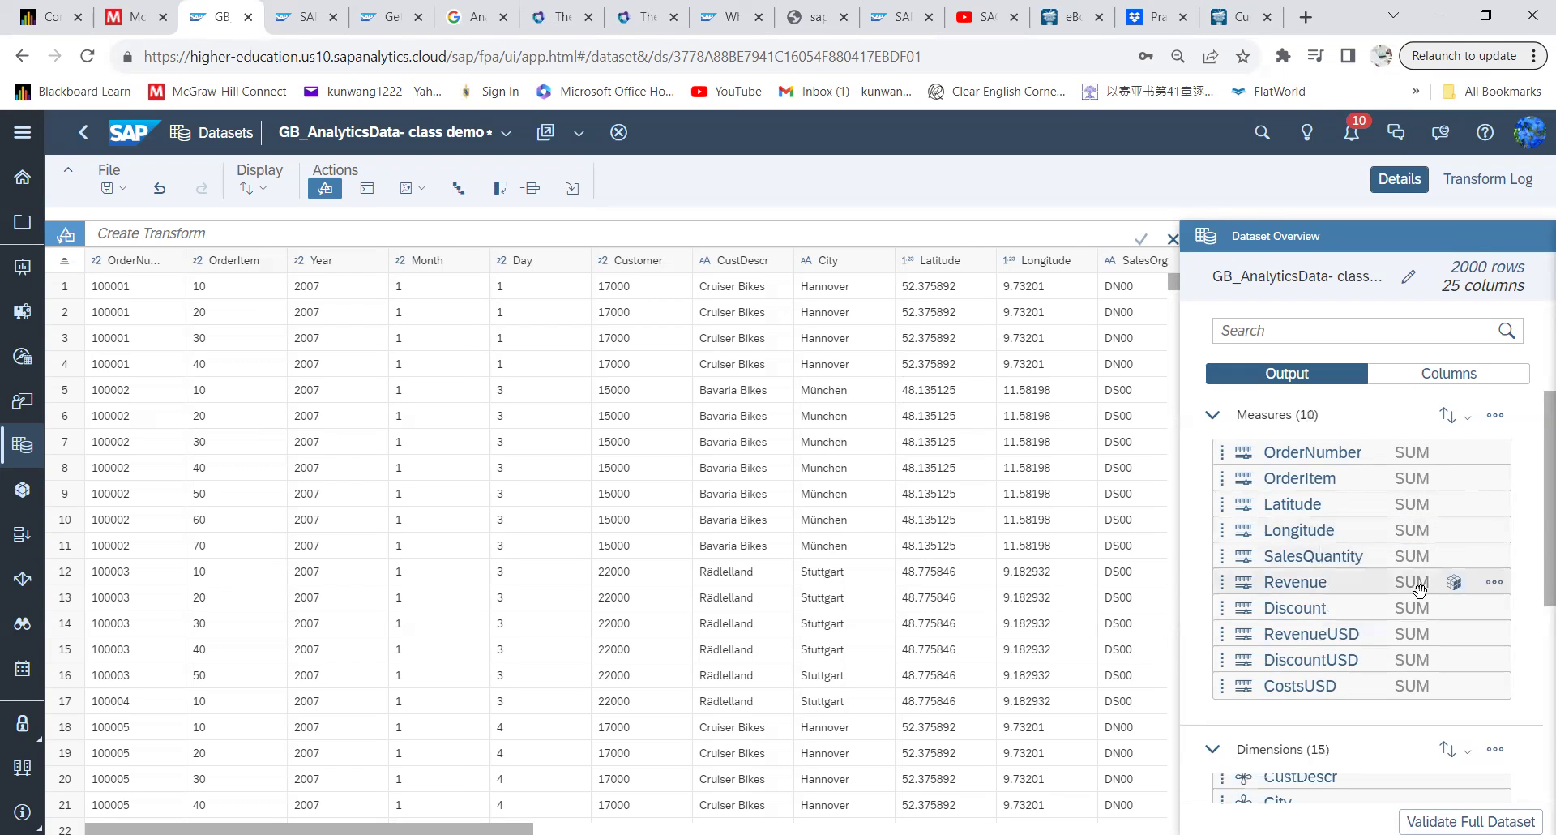
- Set the data type of the Year dimension to String and return to the dataset overview
scroll(1418, 589, down, 5)
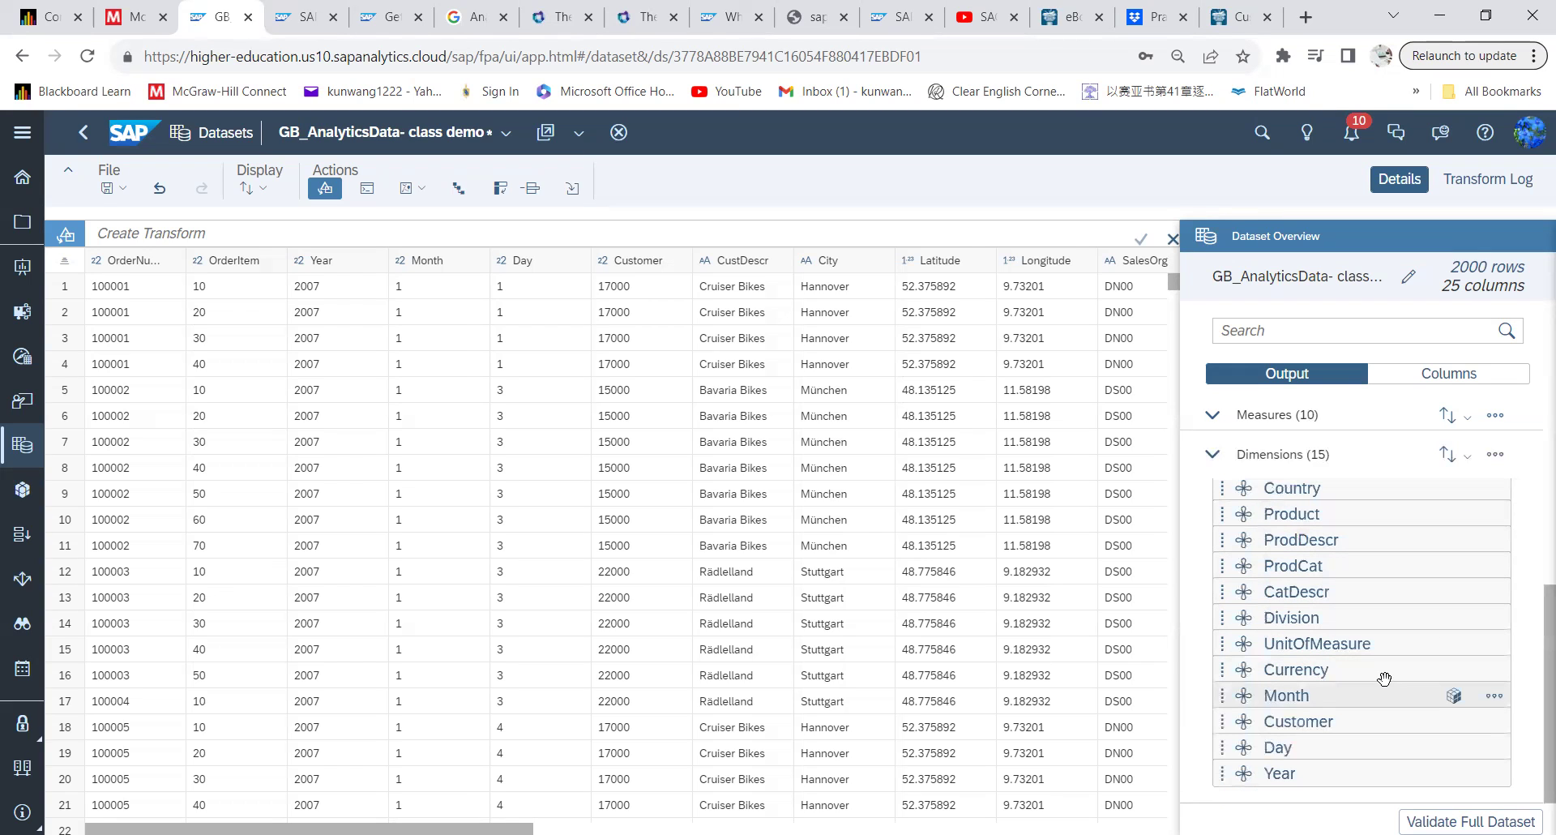
scroll(1382, 681, up, 5)
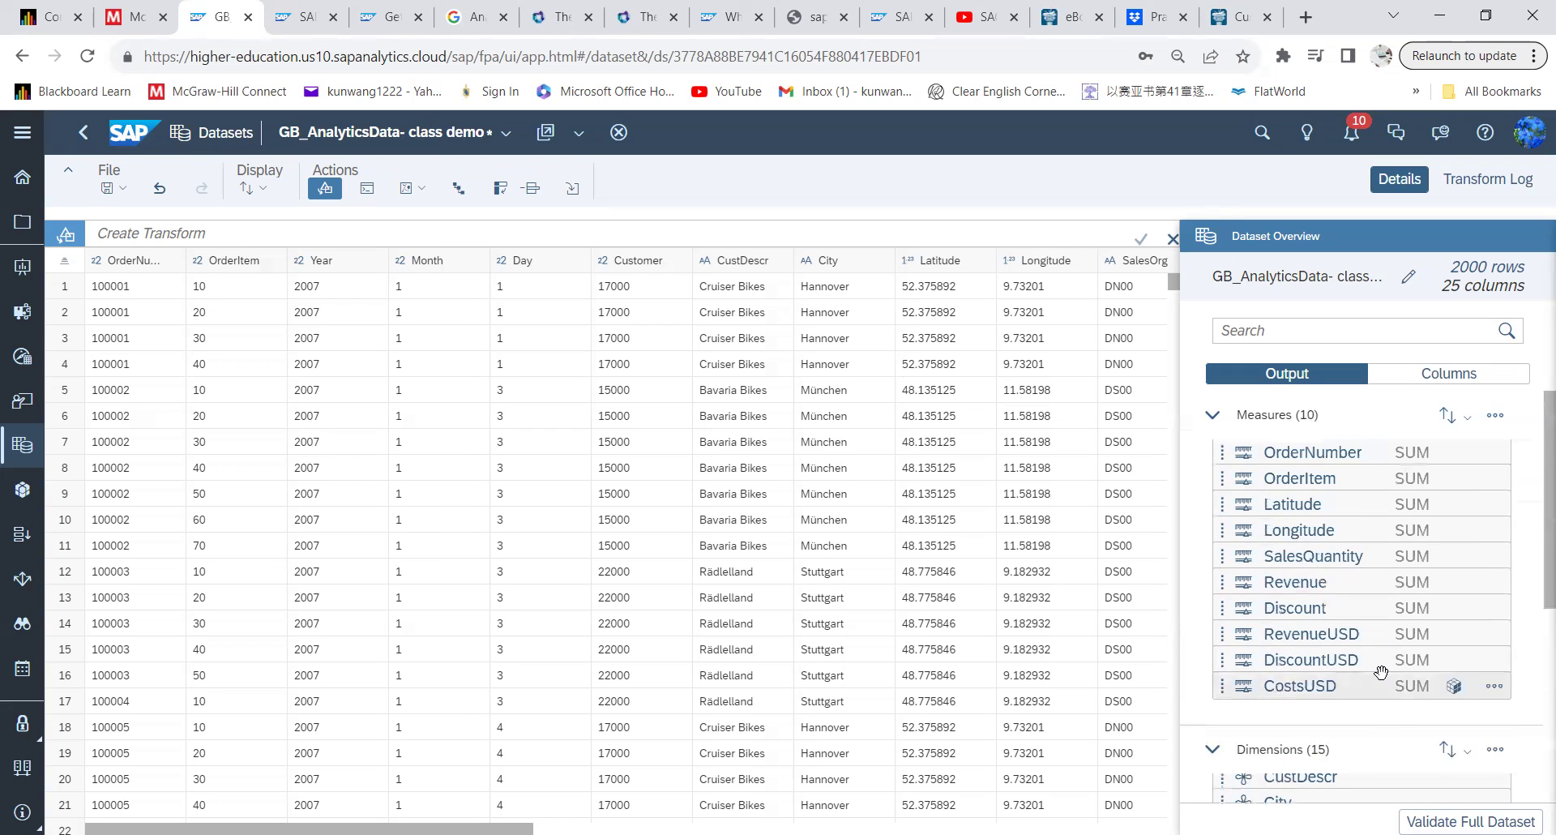
scroll(1462, 527, down, 5)
scroll(1467, 562, up, 5)
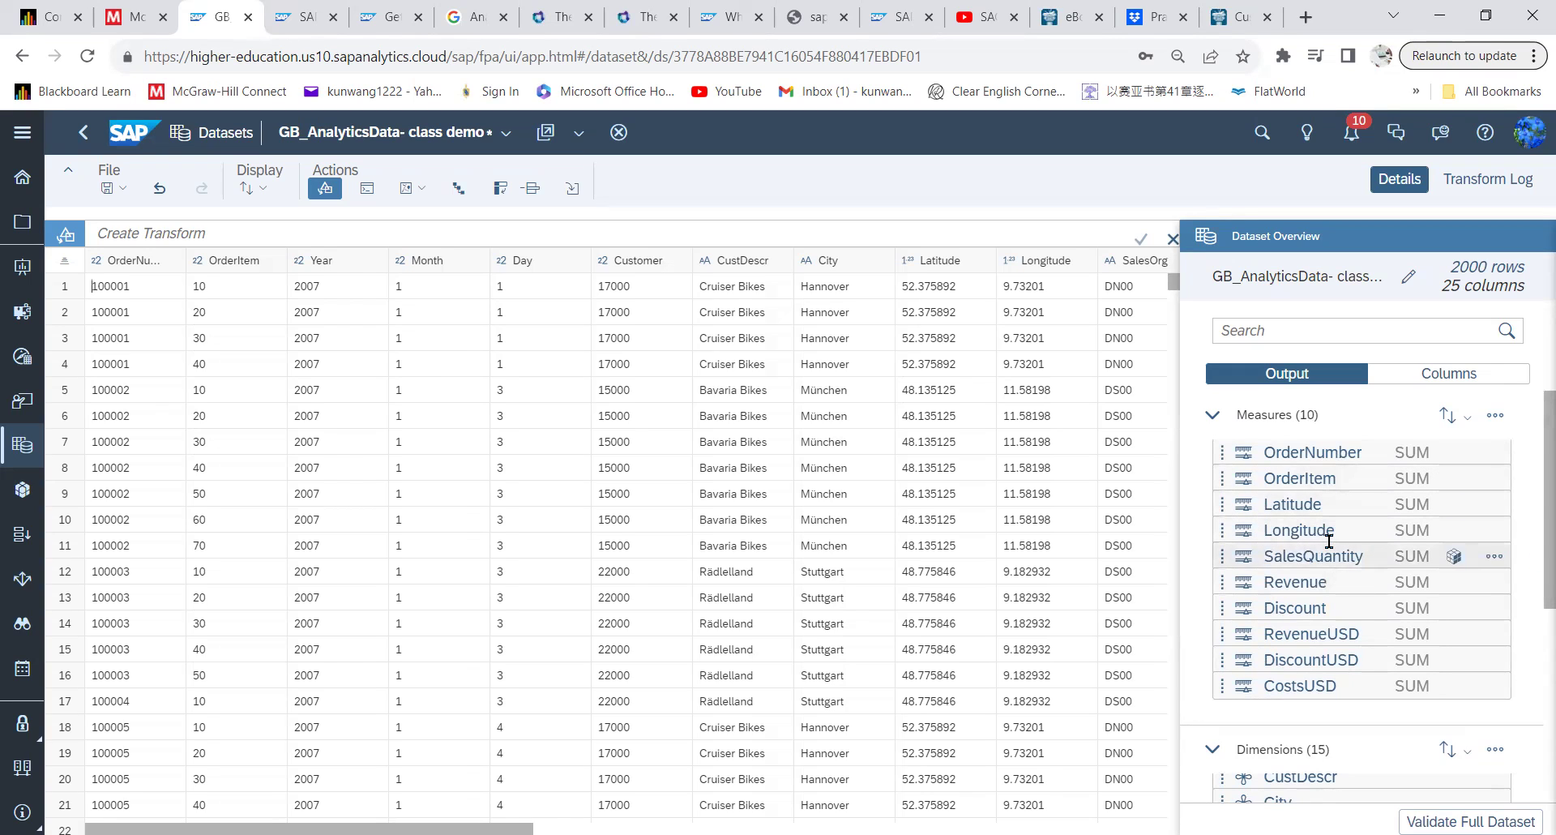
scroll(1329, 546, down, 5)
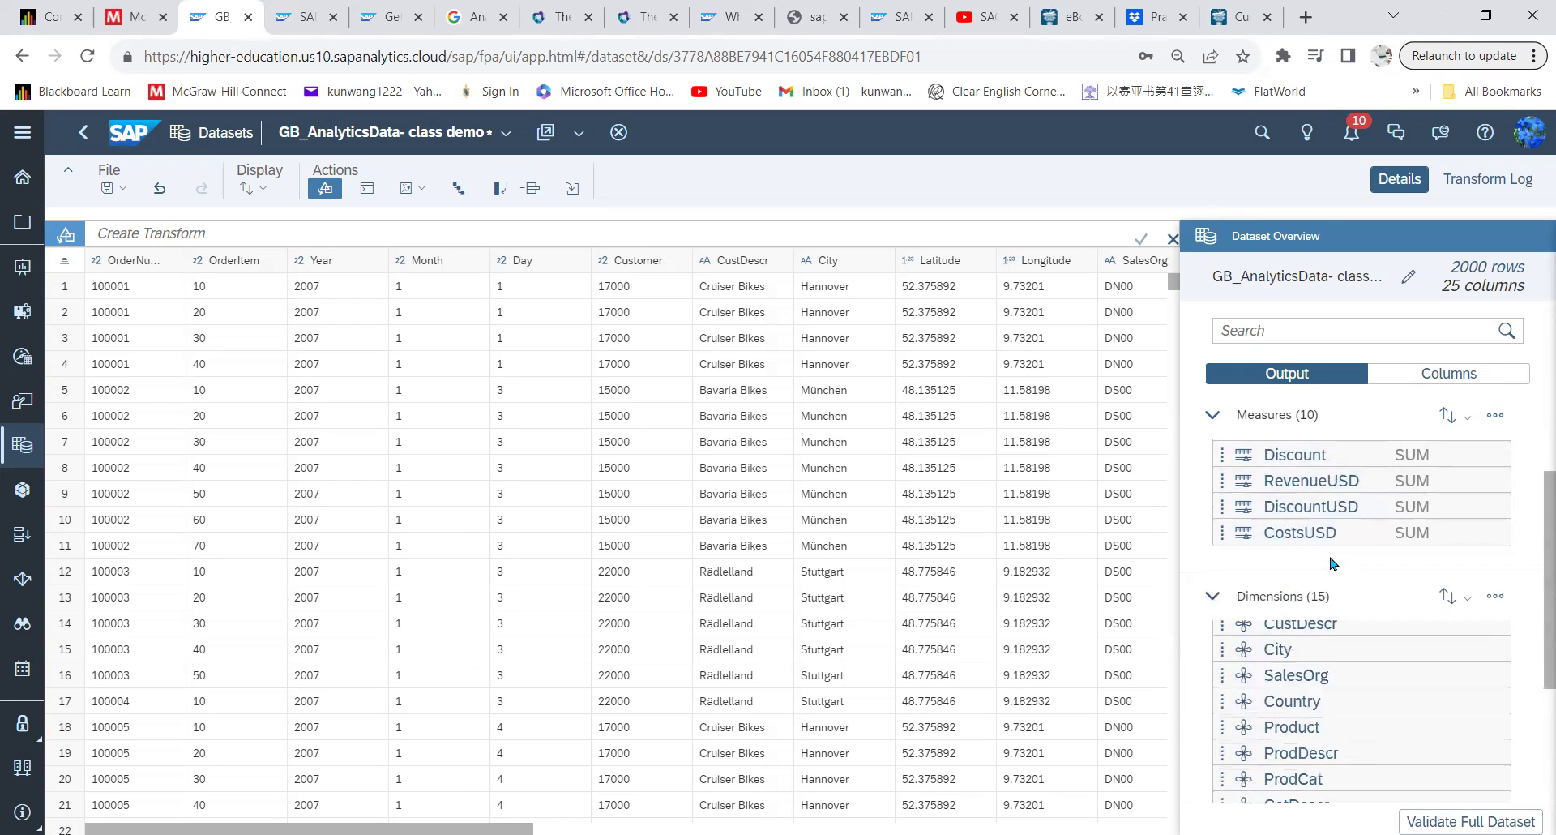
scroll(1328, 553, down, 1)
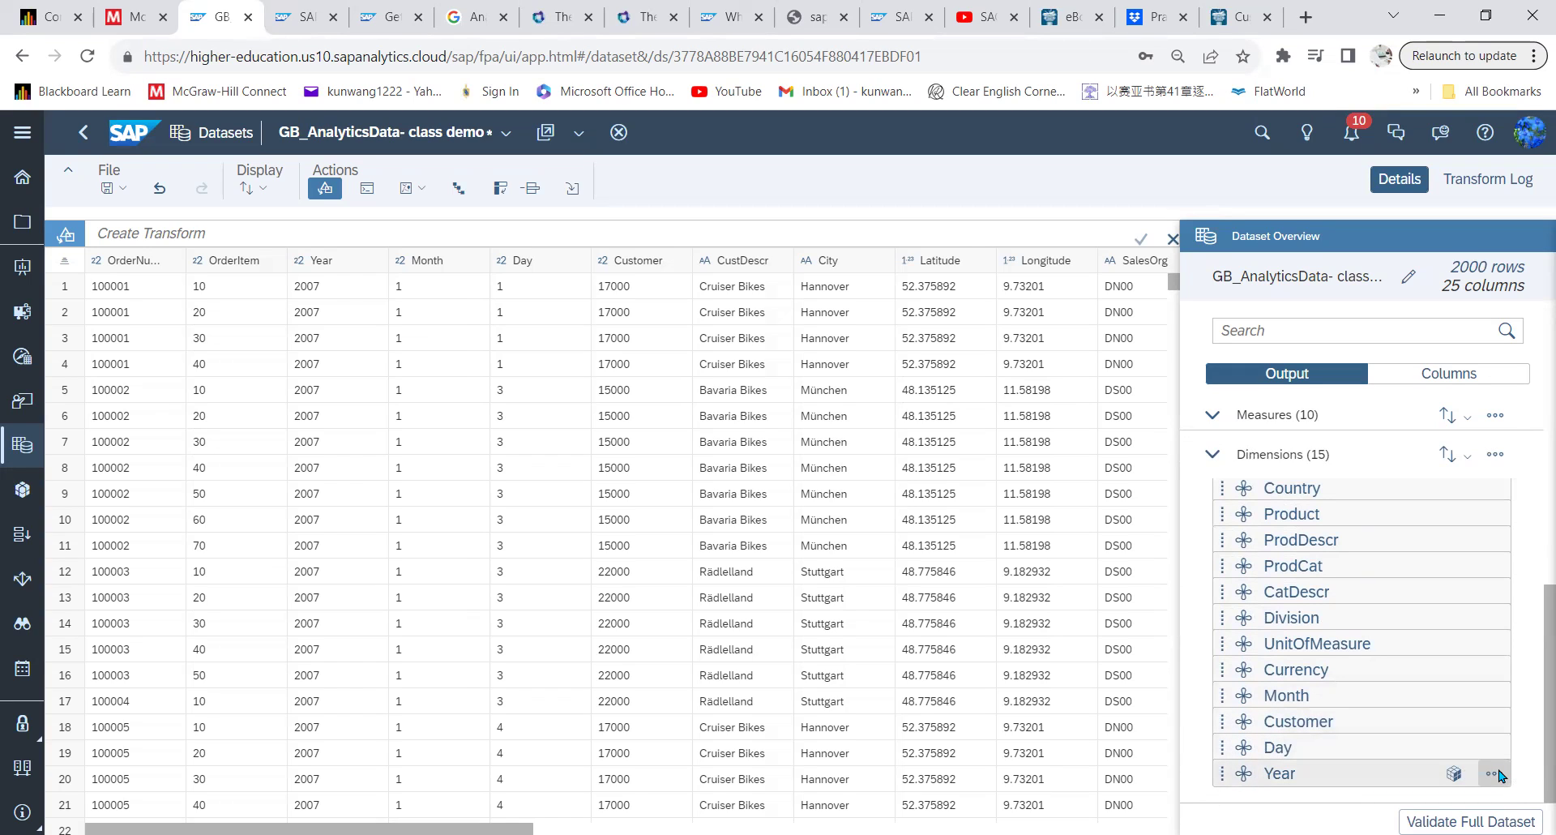
click(1453, 778)
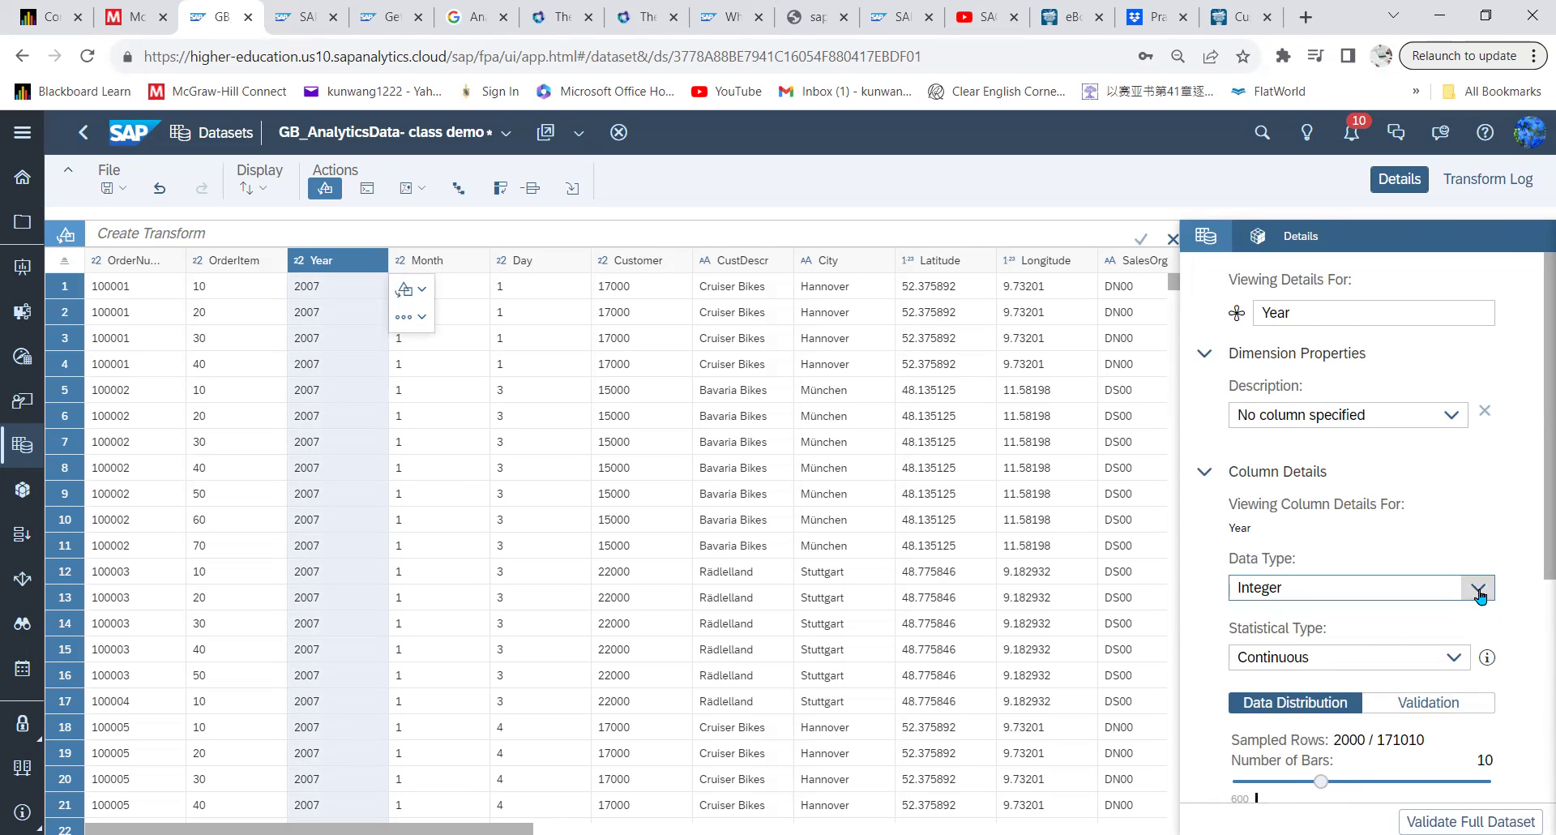
click(1476, 589)
click(1276, 720)
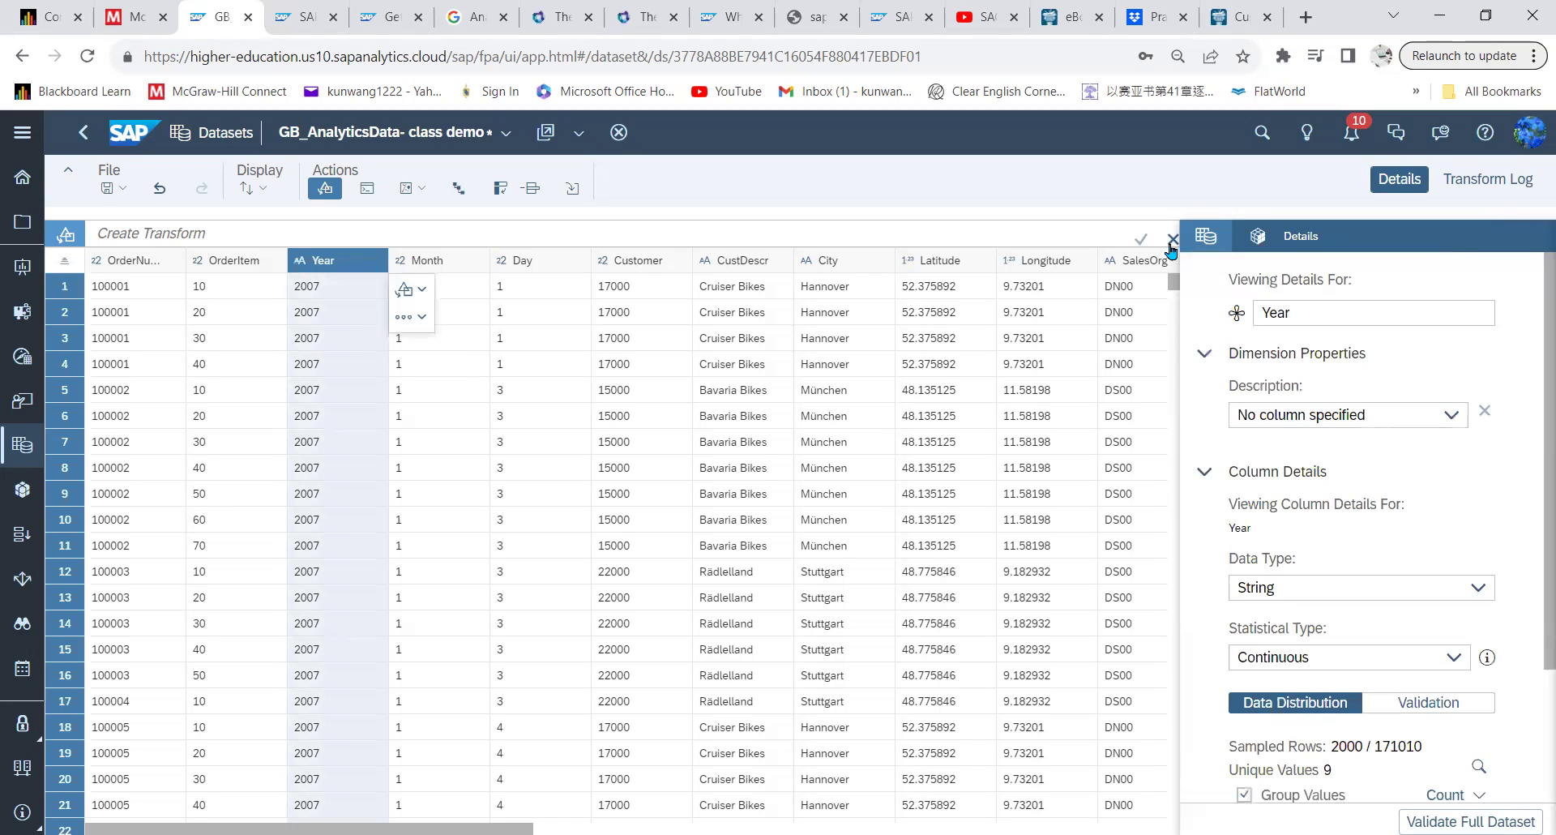
click(1207, 240)
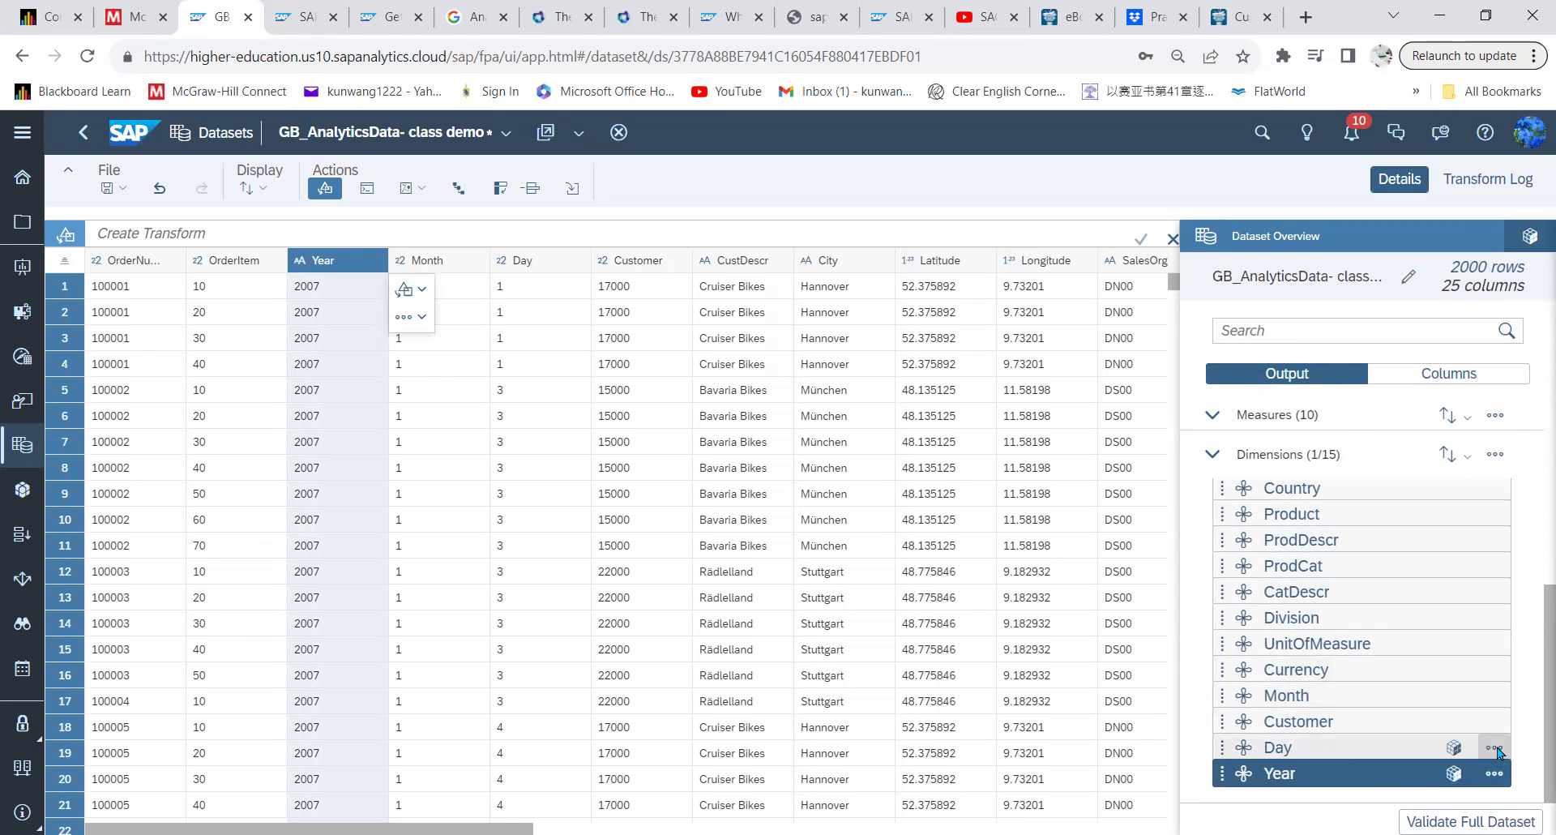
- Set the data type of the Day dimension to String and return to the dataset overview
click(1494, 747)
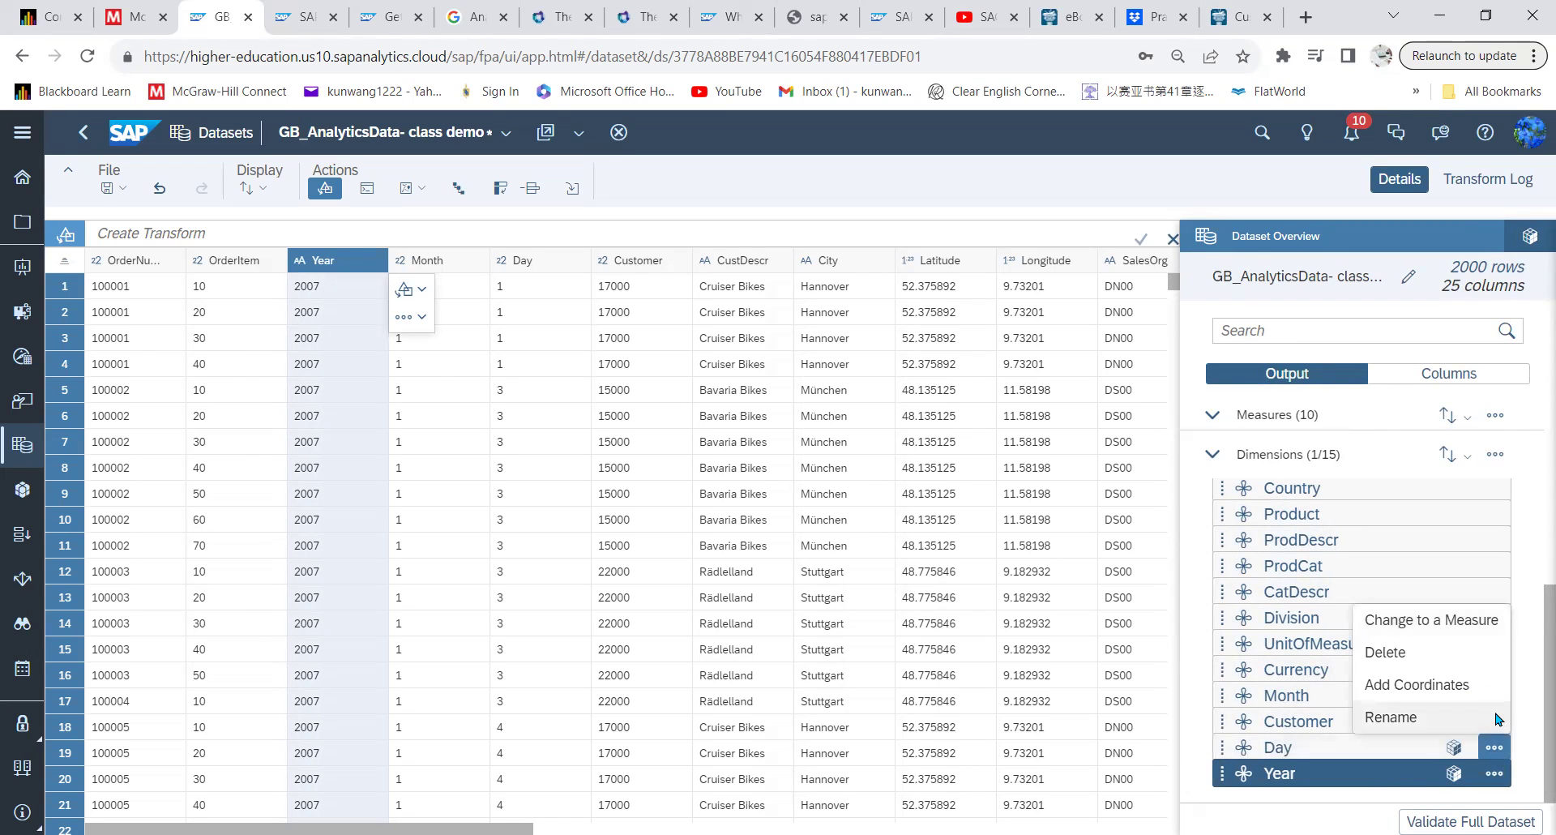
click(1451, 754)
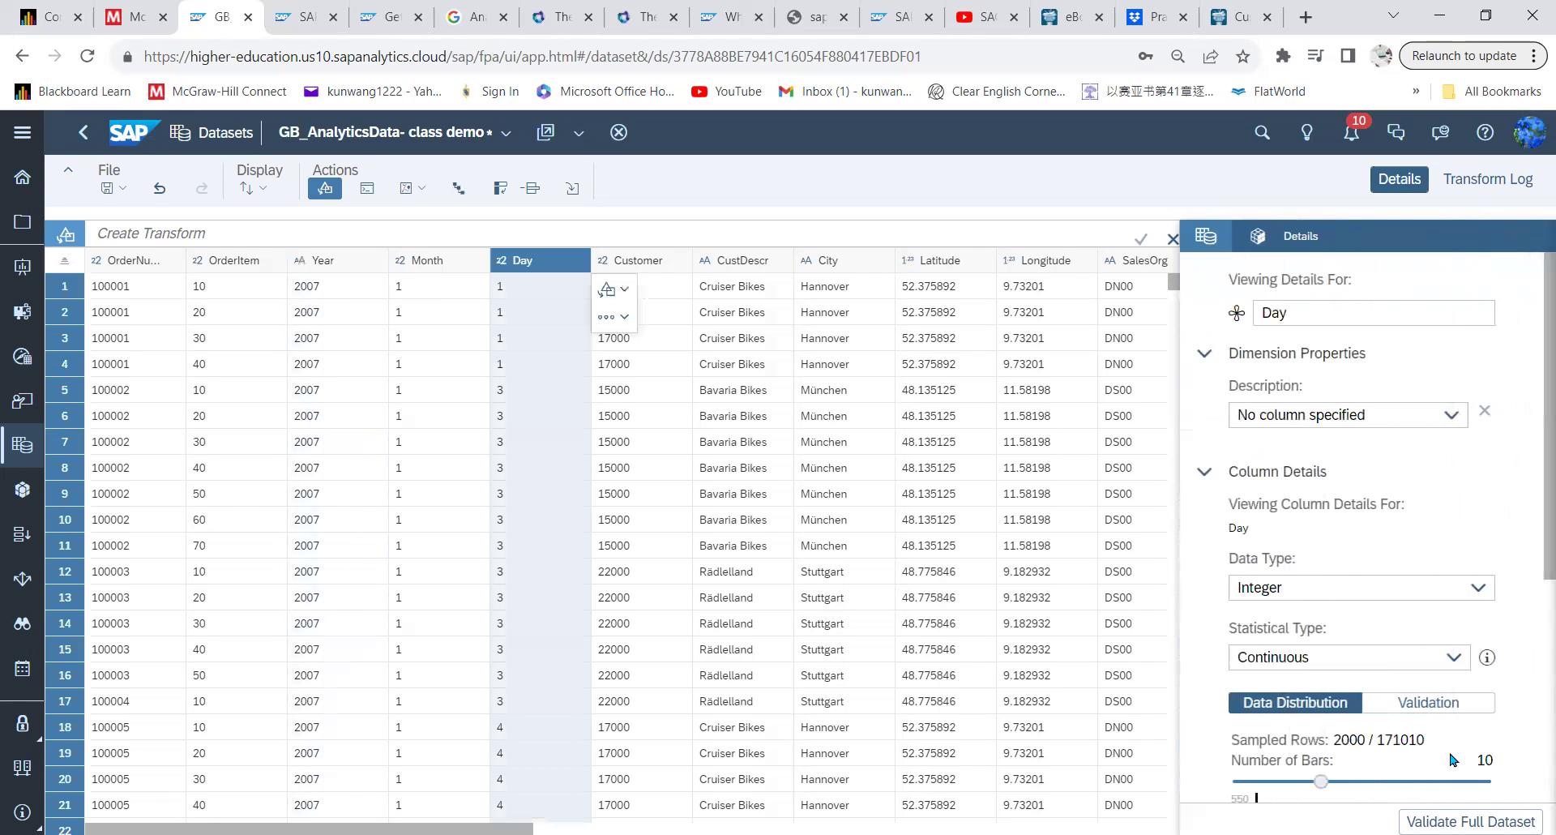
click(1476, 588)
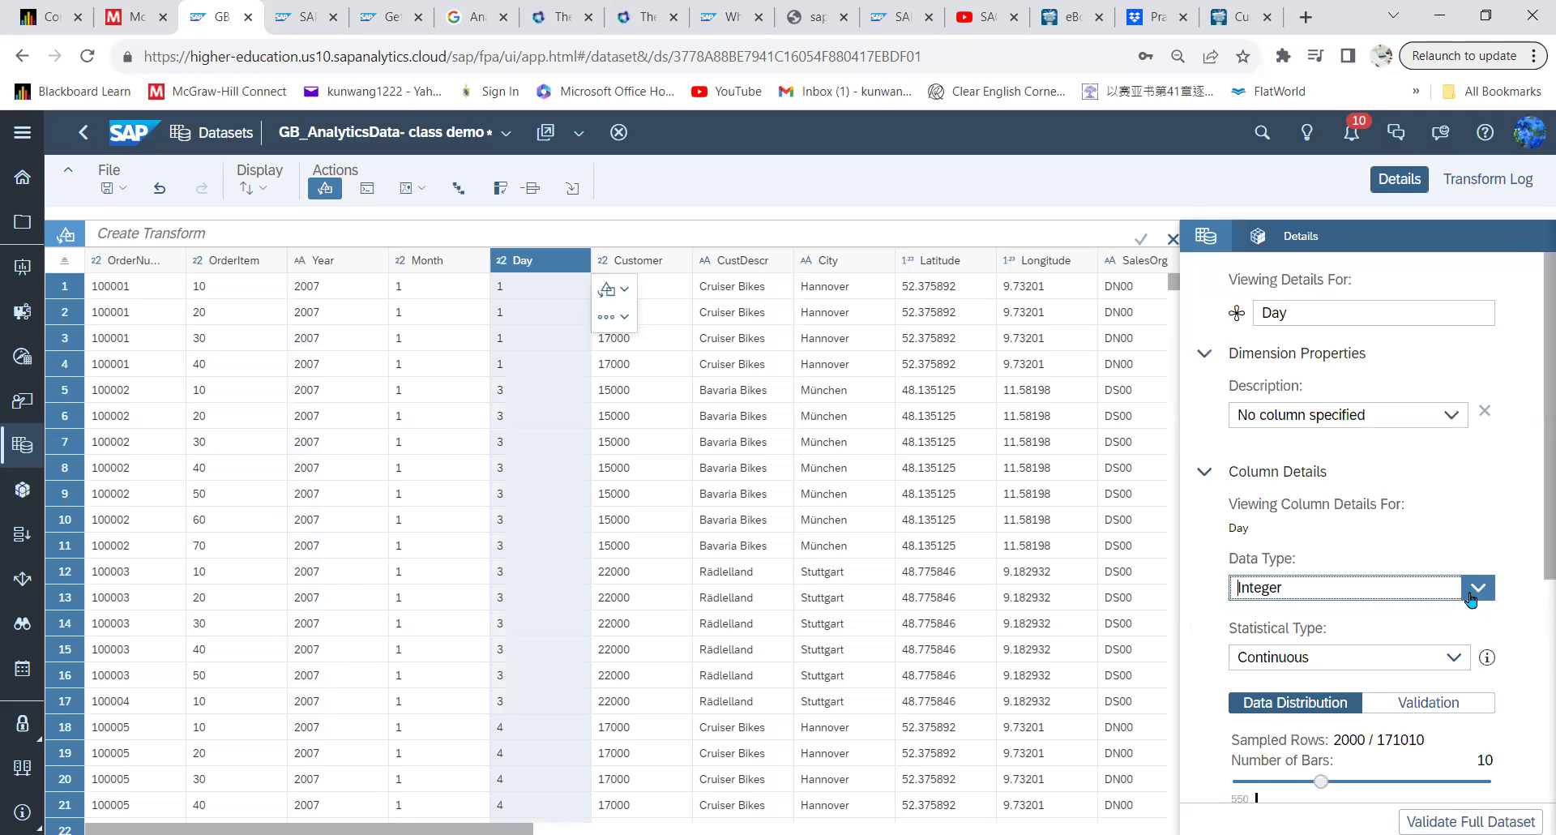
click(1277, 720)
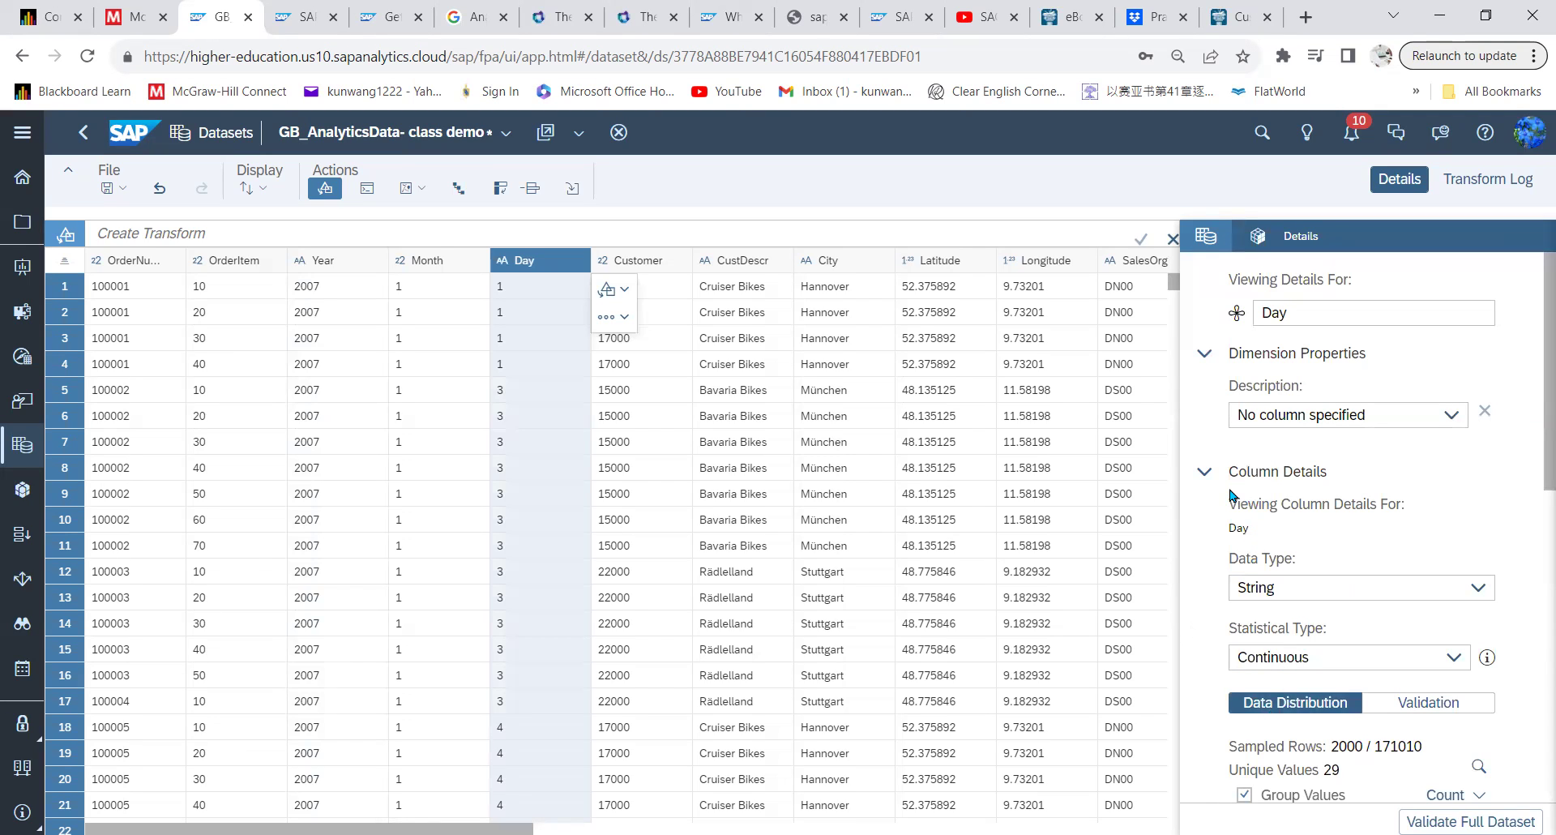
click(1206, 236)
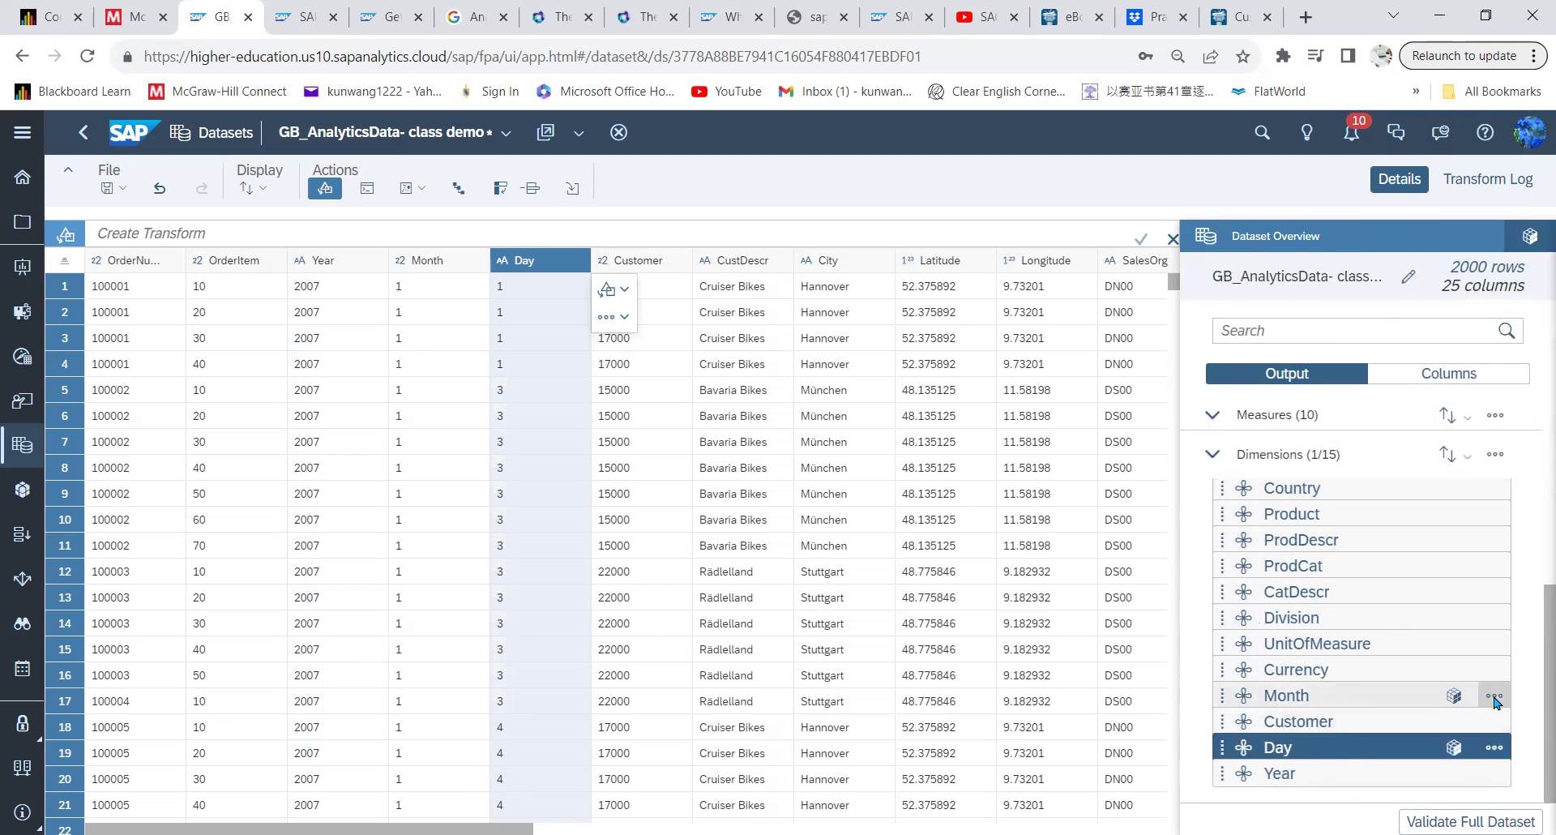
- Set the data type of the Month dimension to String
click(1494, 699)
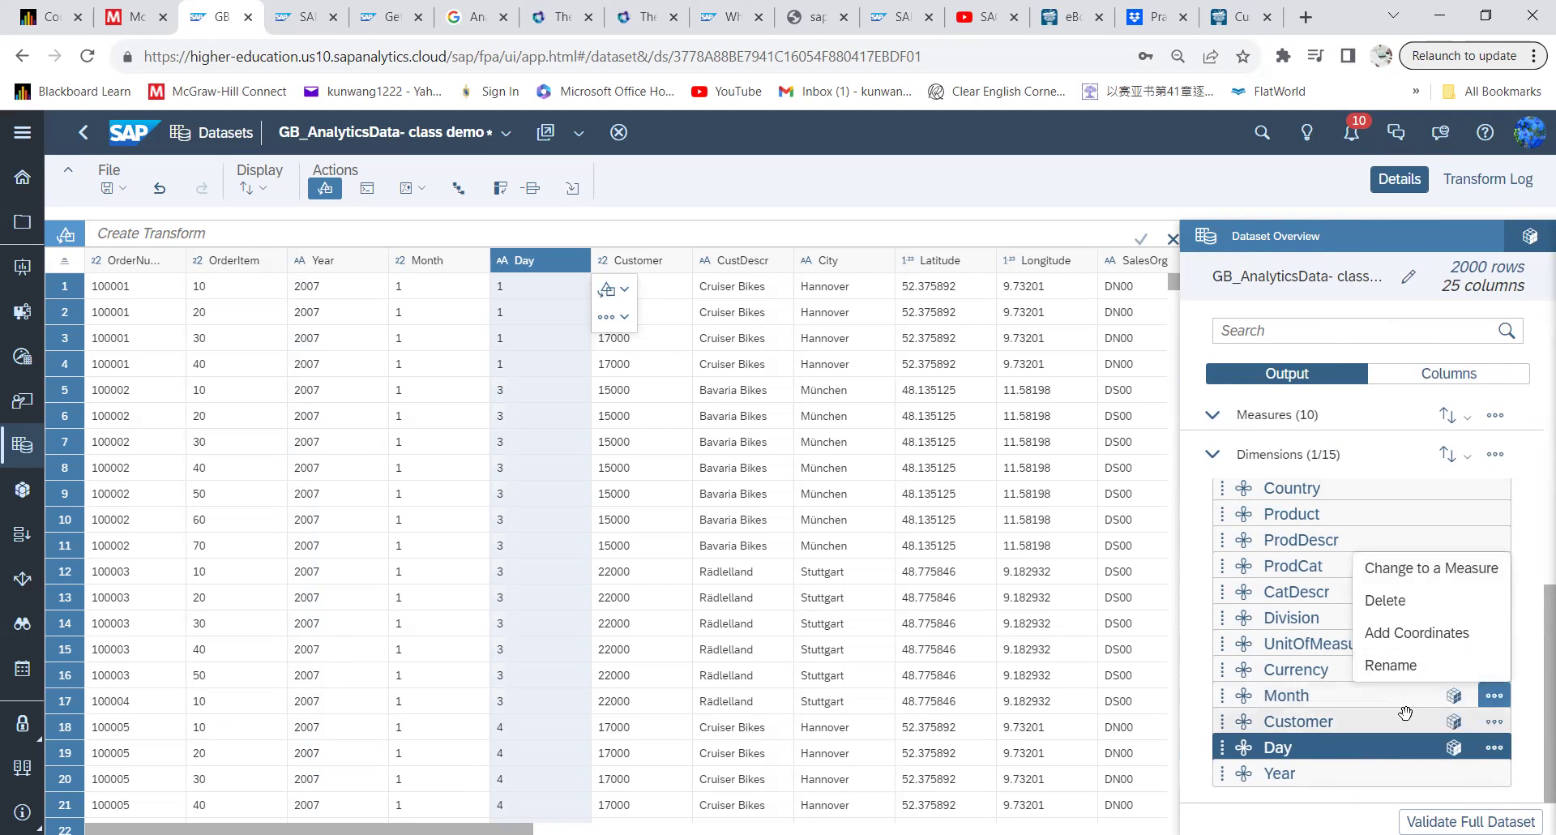
click(1454, 697)
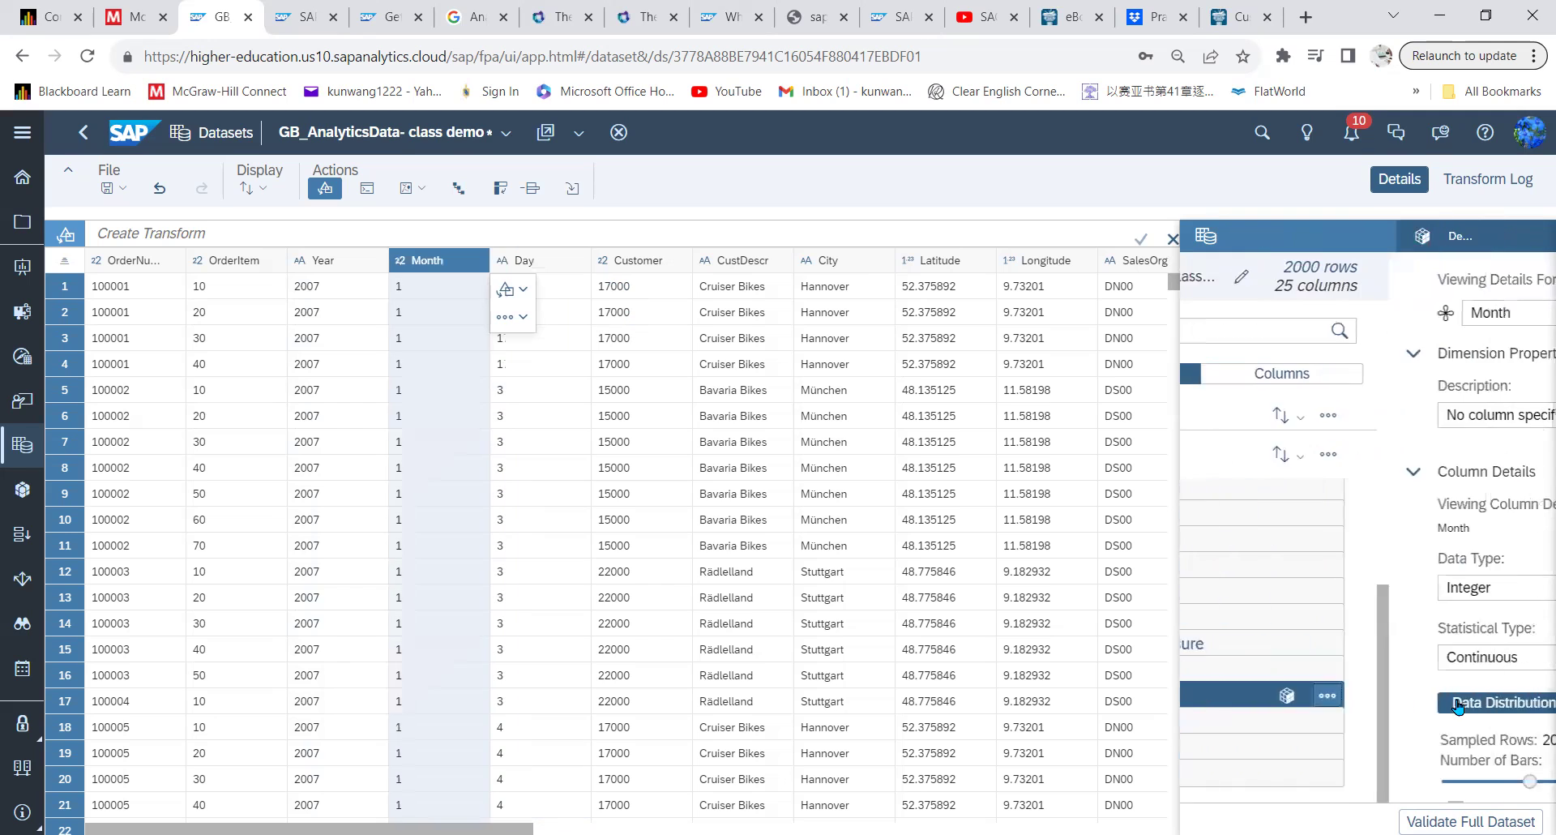
click(1476, 590)
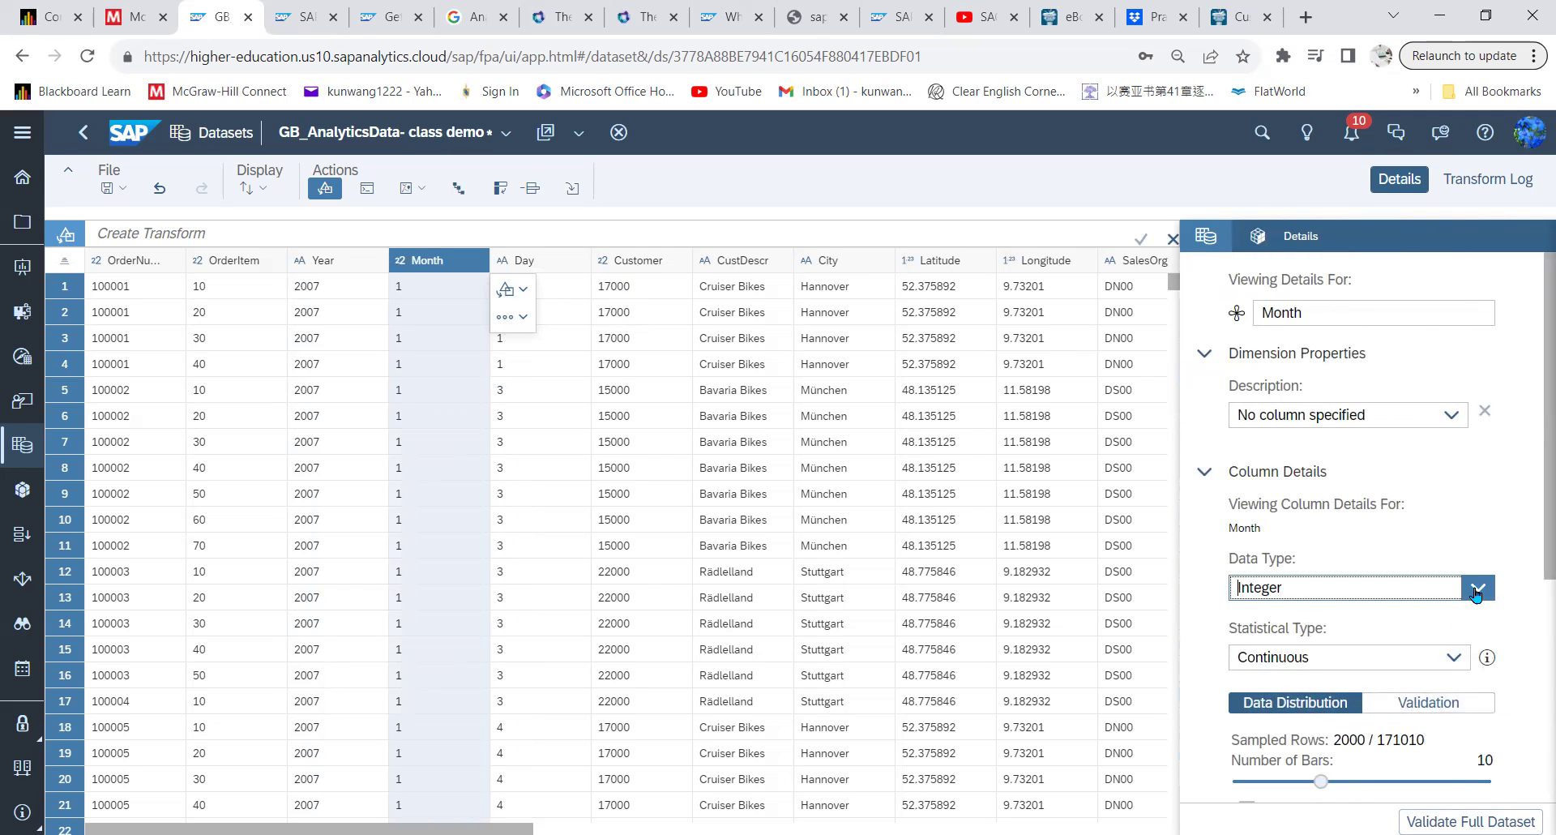
click(1286, 721)
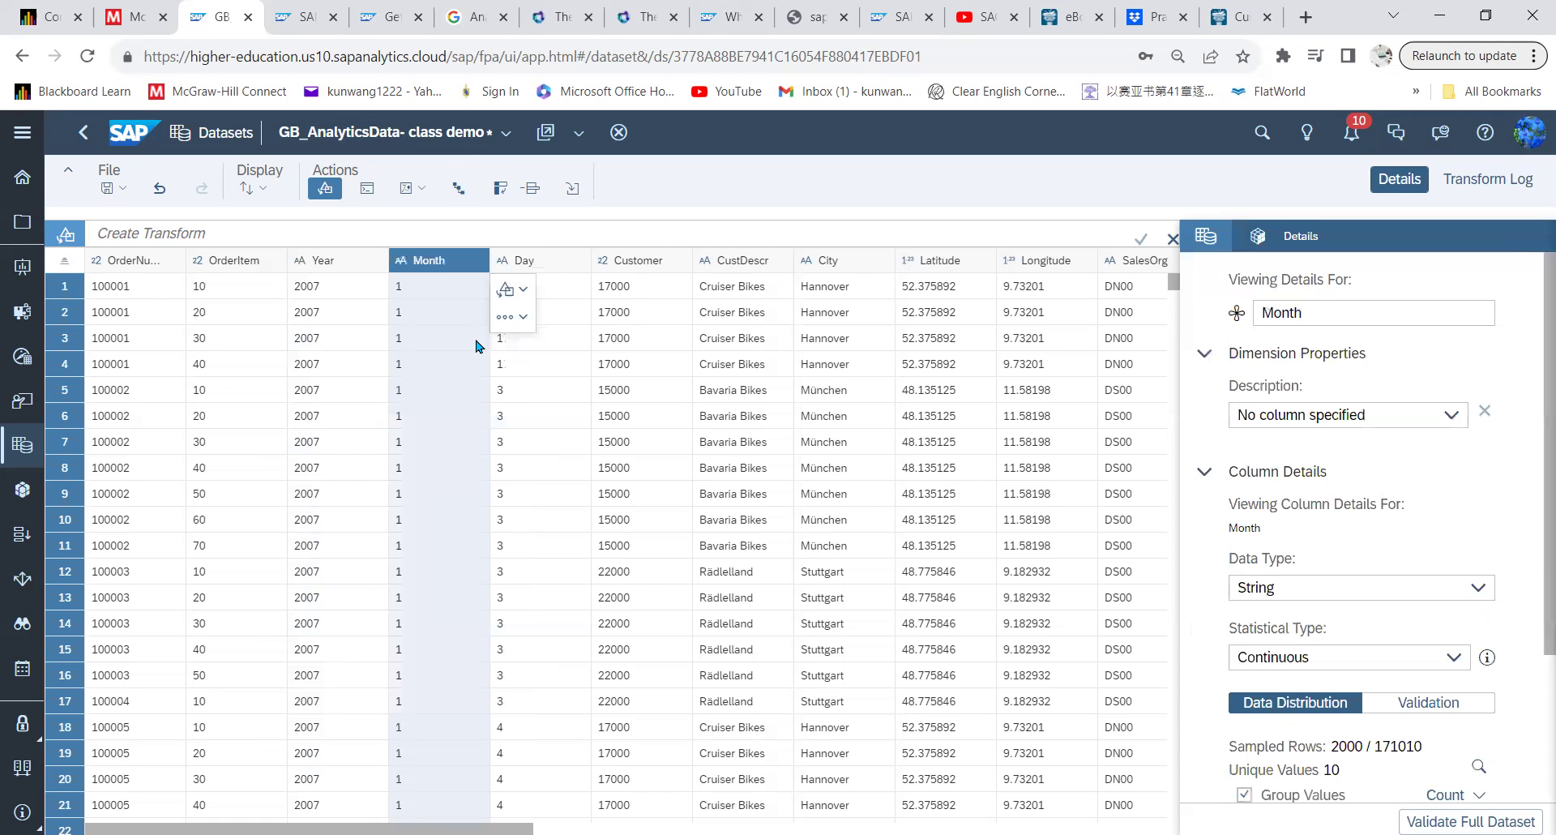
- Create a transform that concatenates the Year, Month and Day columns using "/" as the separator
click(567, 263)
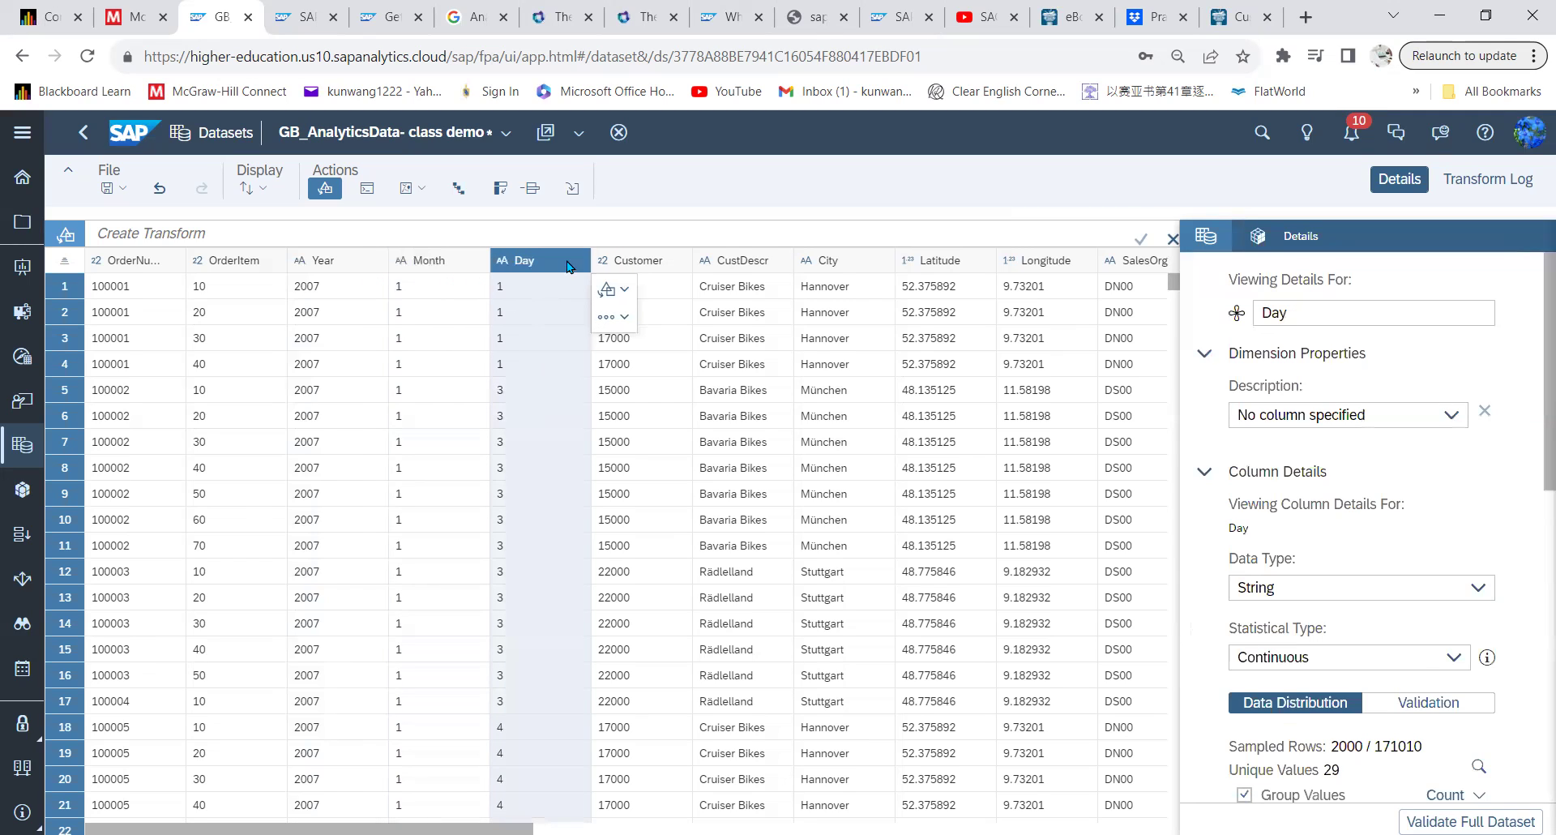
click(341, 269)
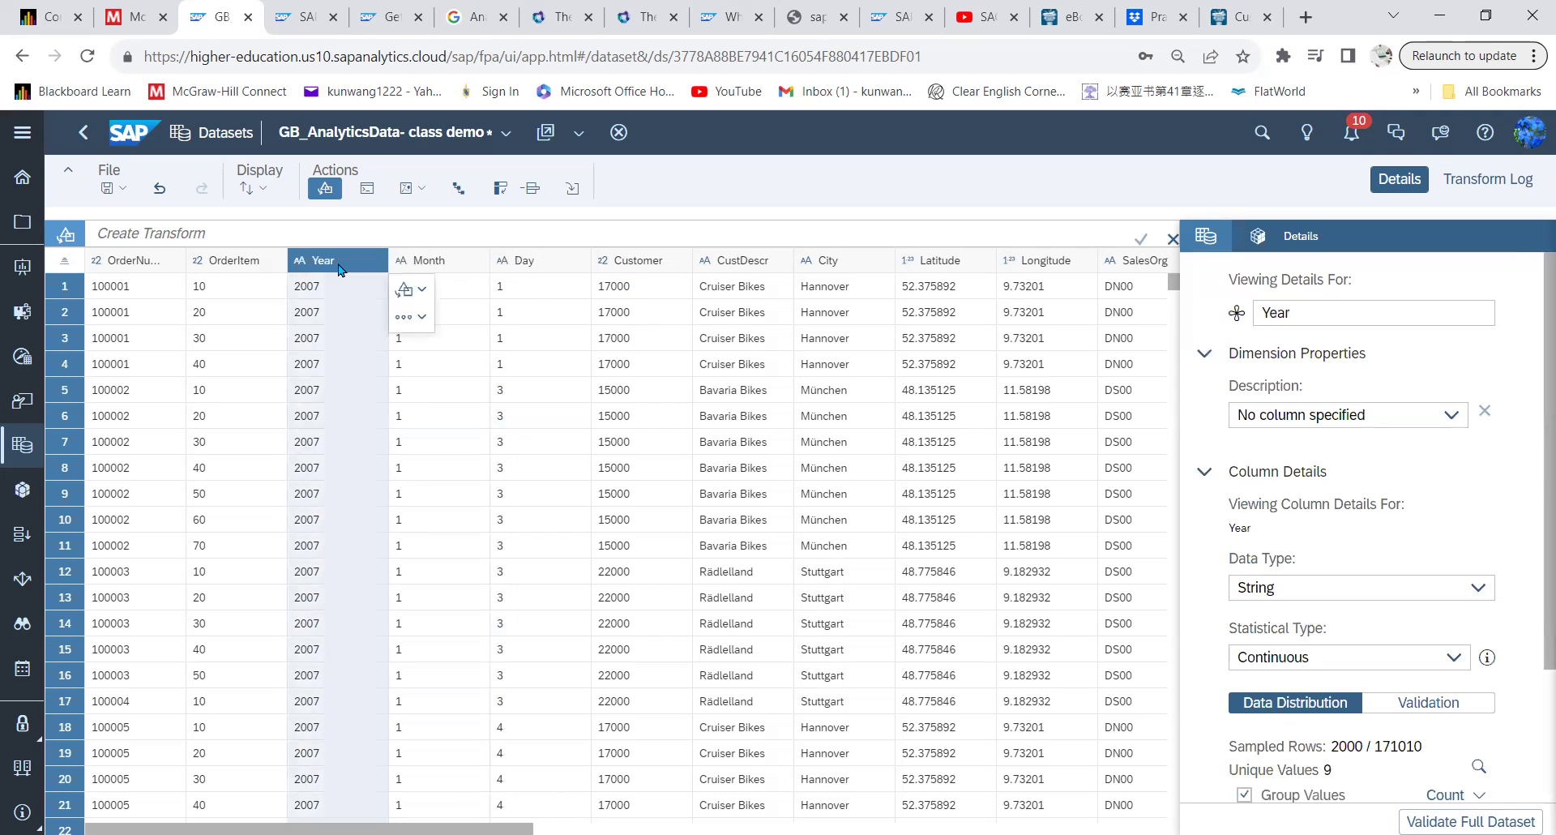
ctrl+click(427, 261)
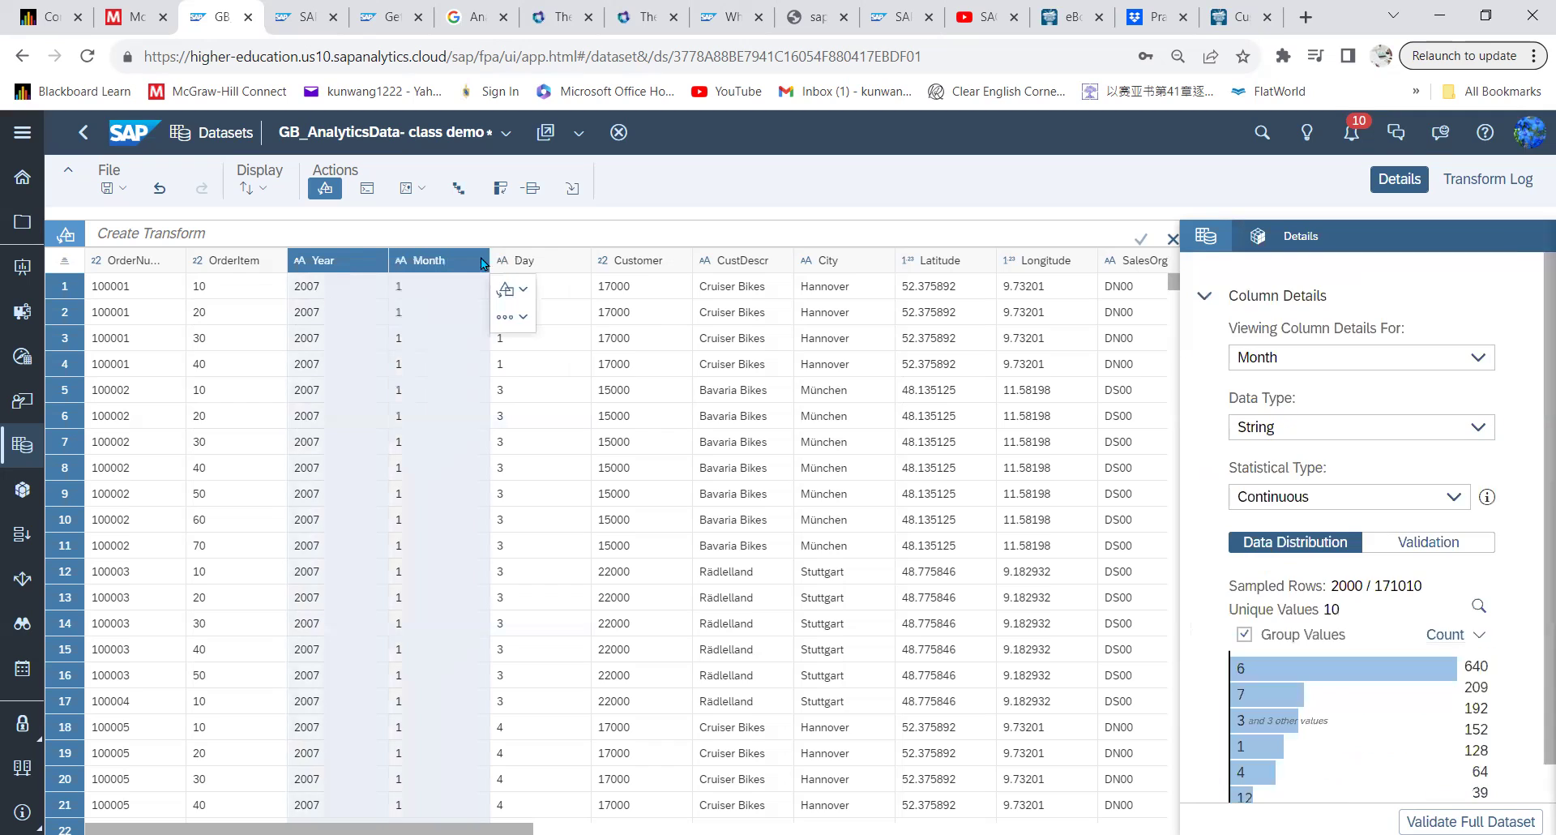
ctrl+click(539, 261)
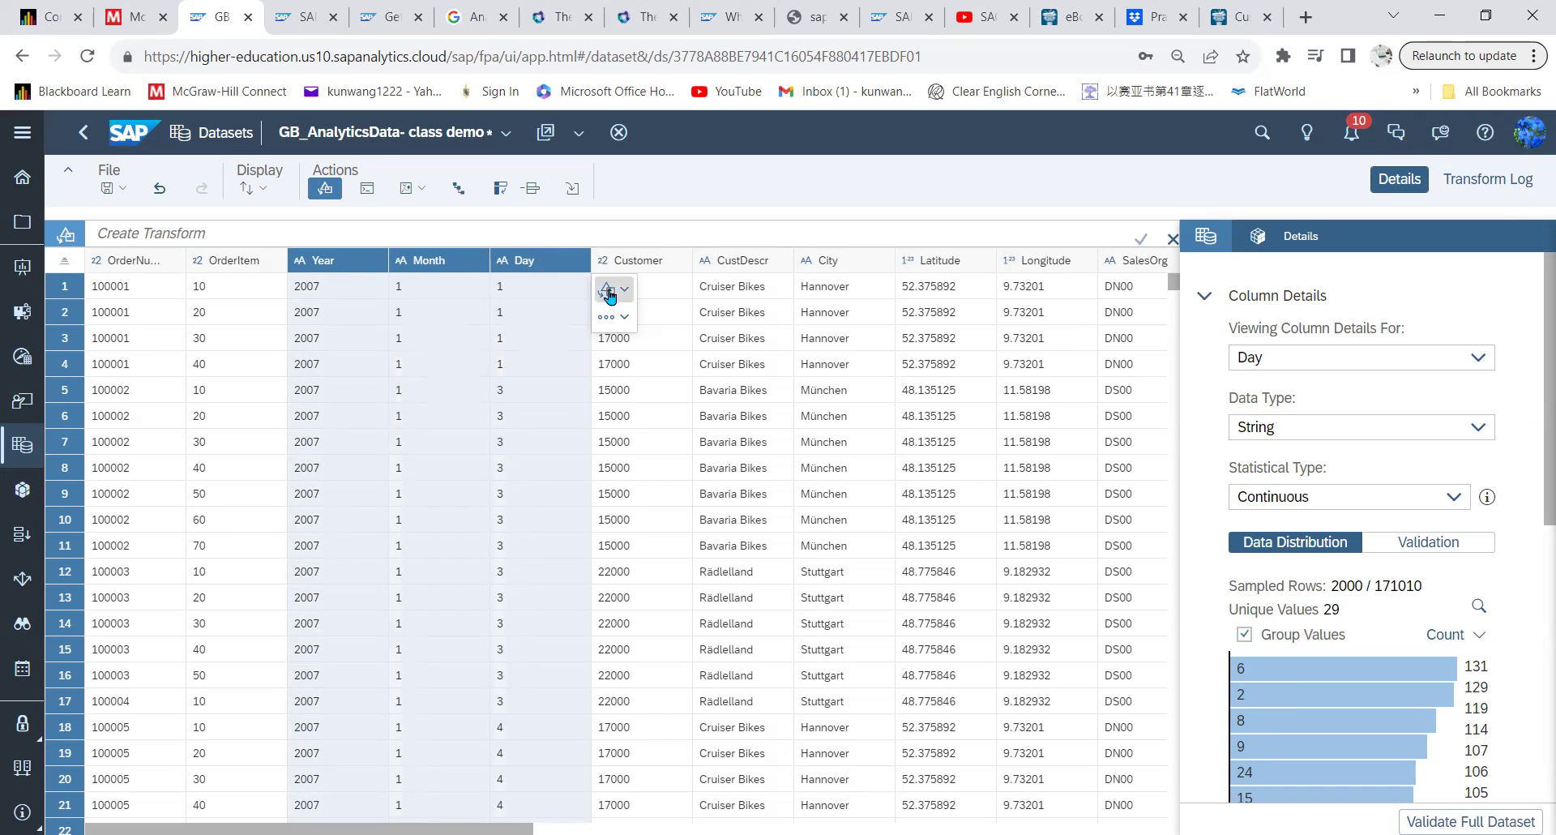
click(327, 191)
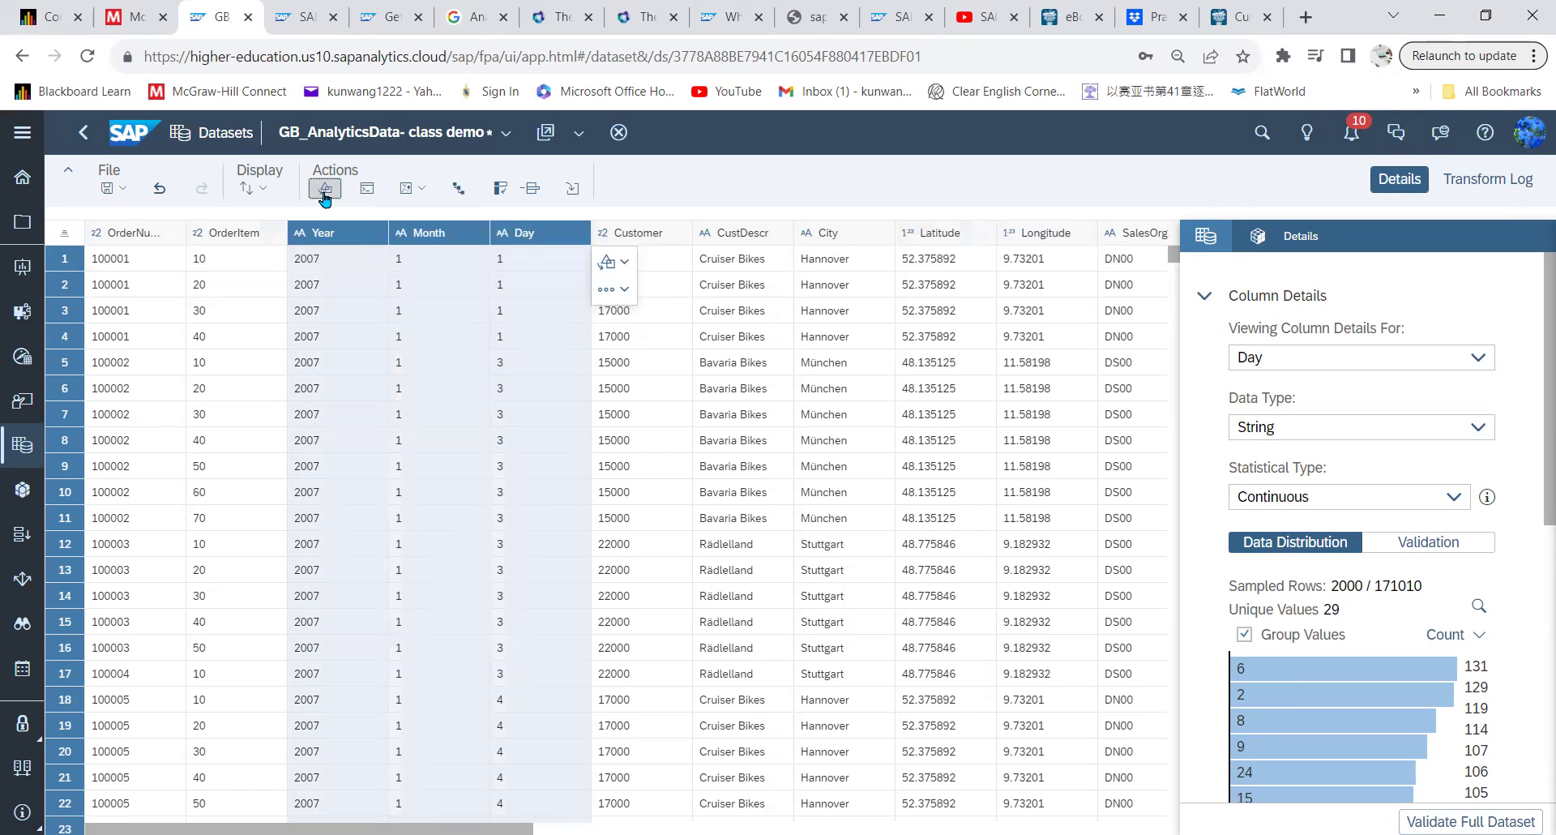
click(325, 189)
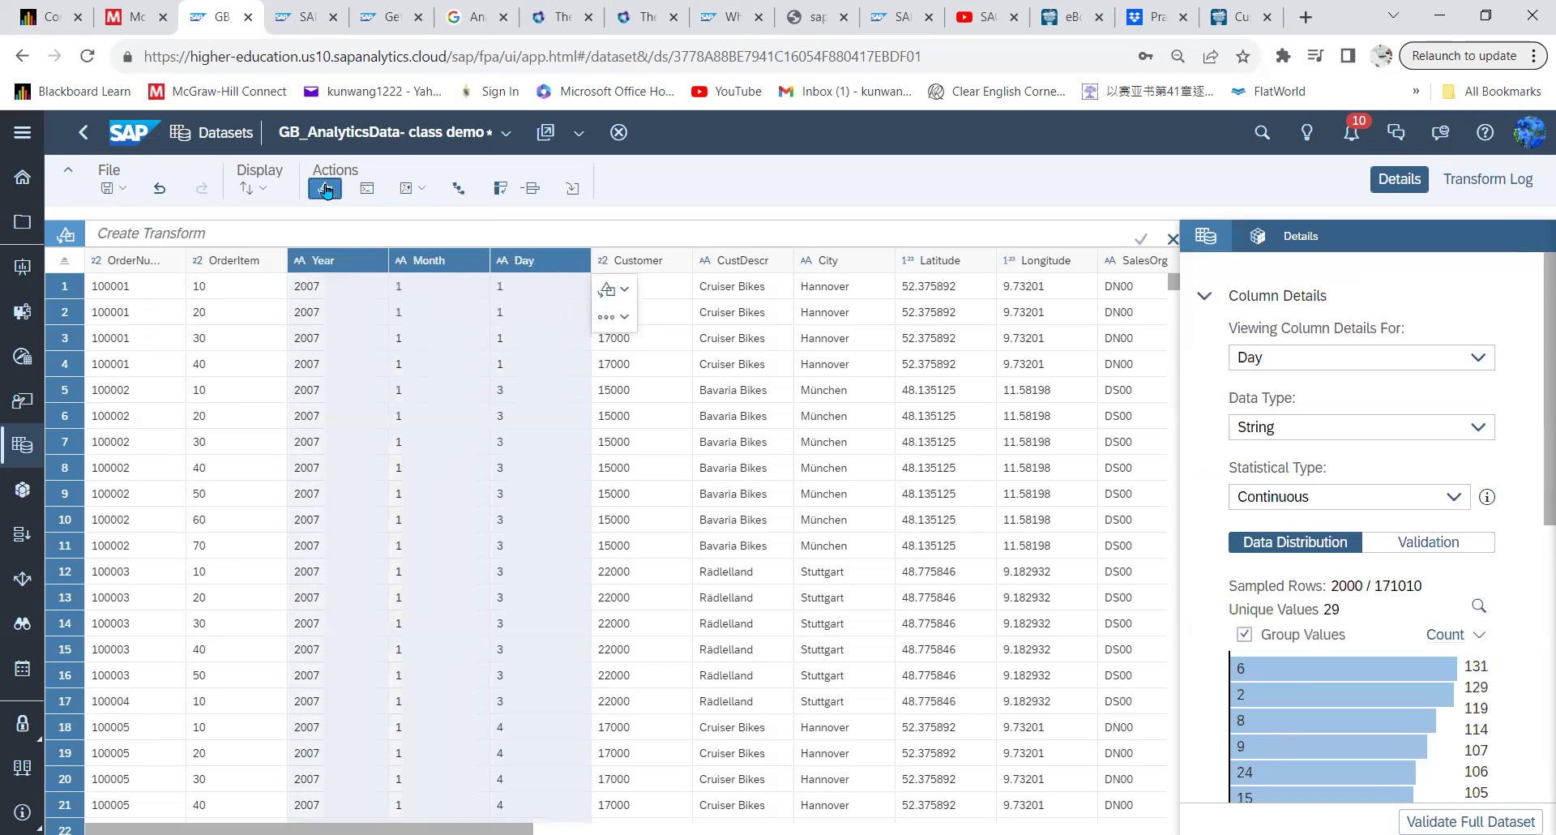
click(618, 297)
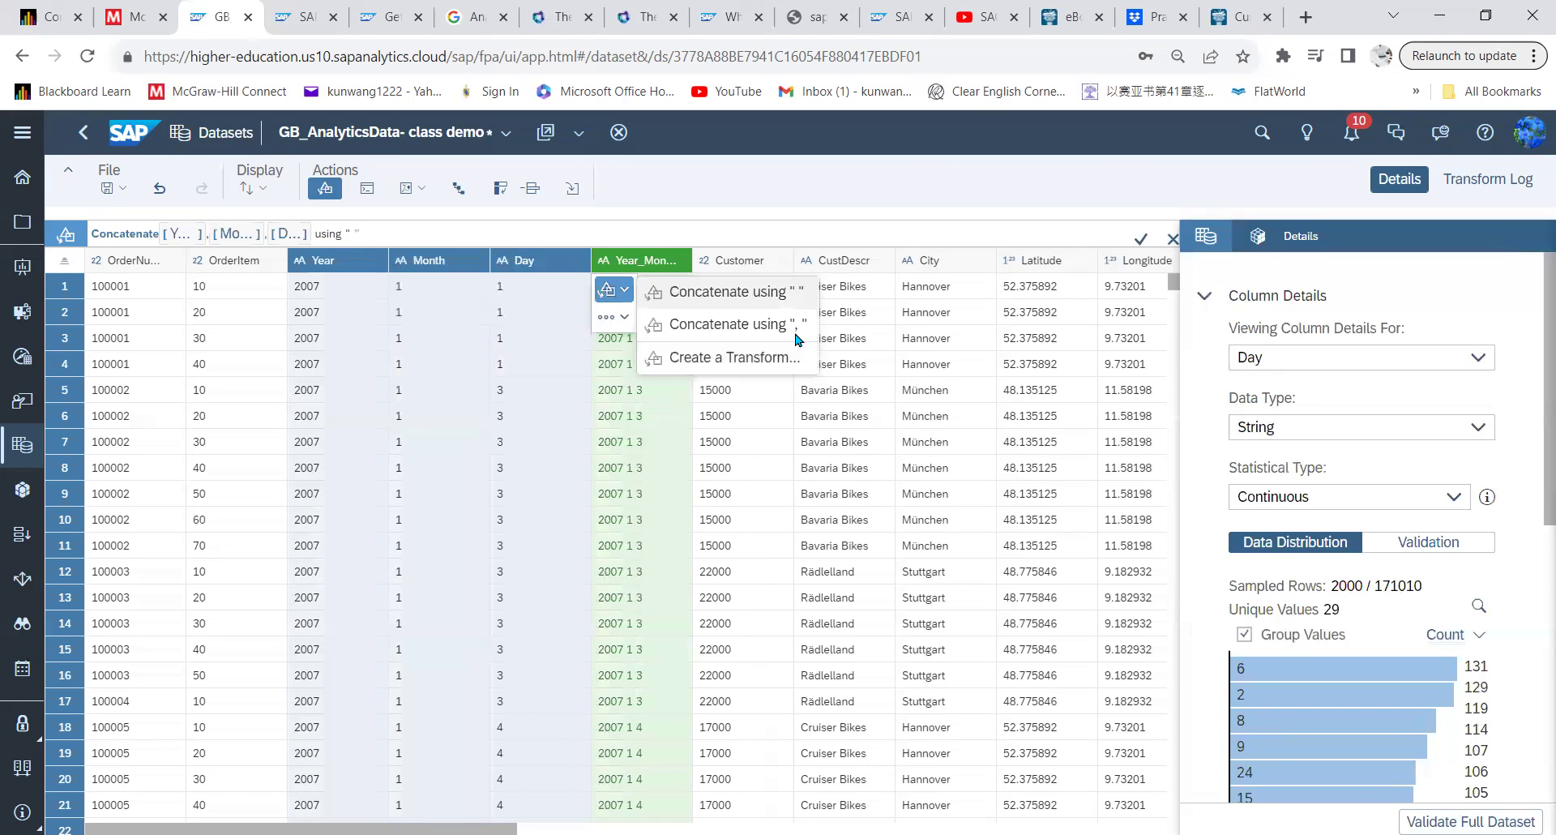
click(741, 357)
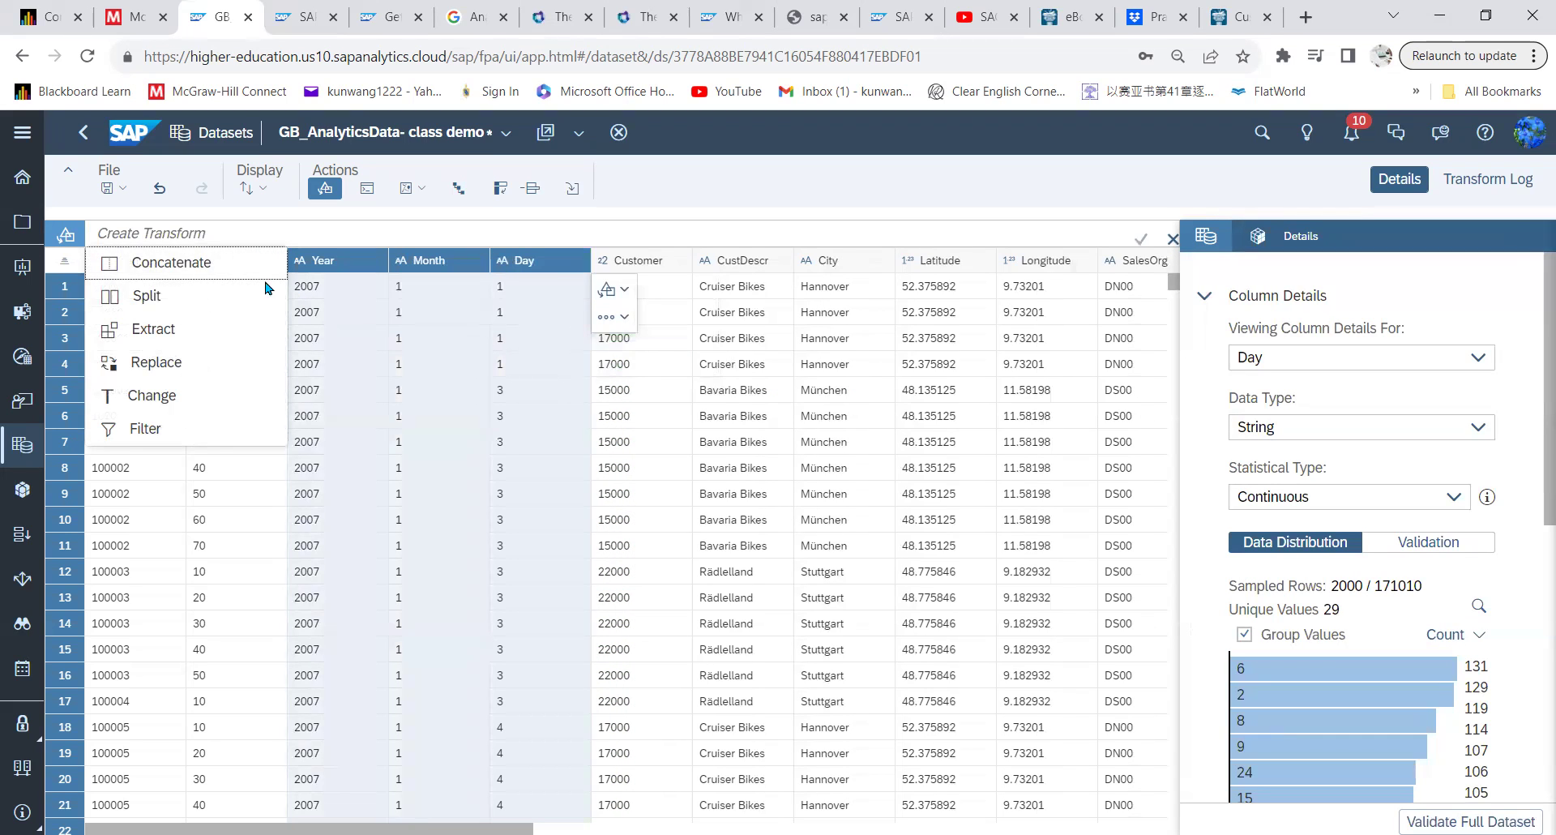
click(189, 263)
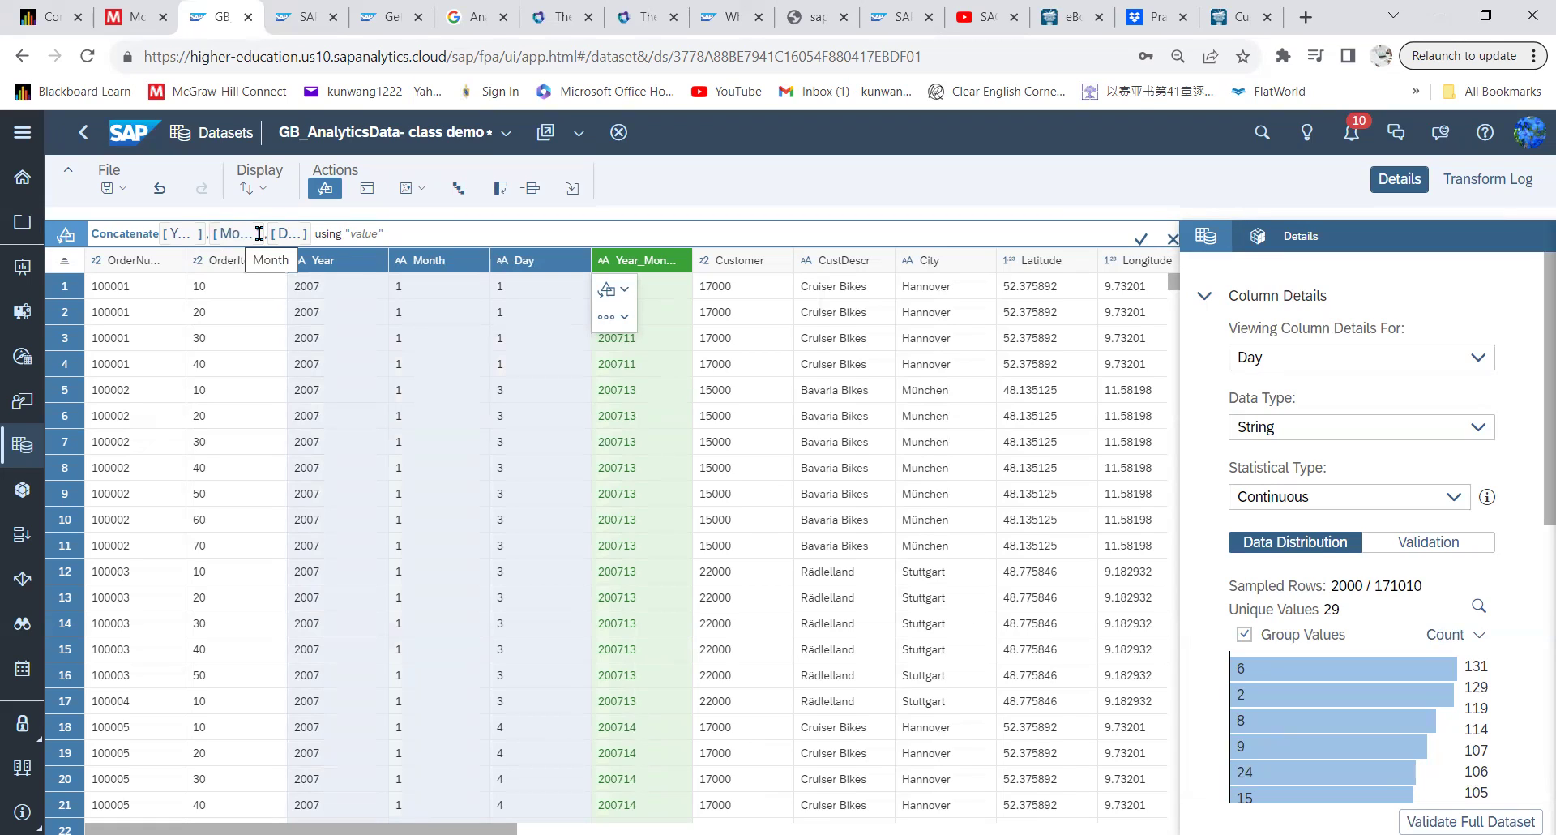
click(362, 233)
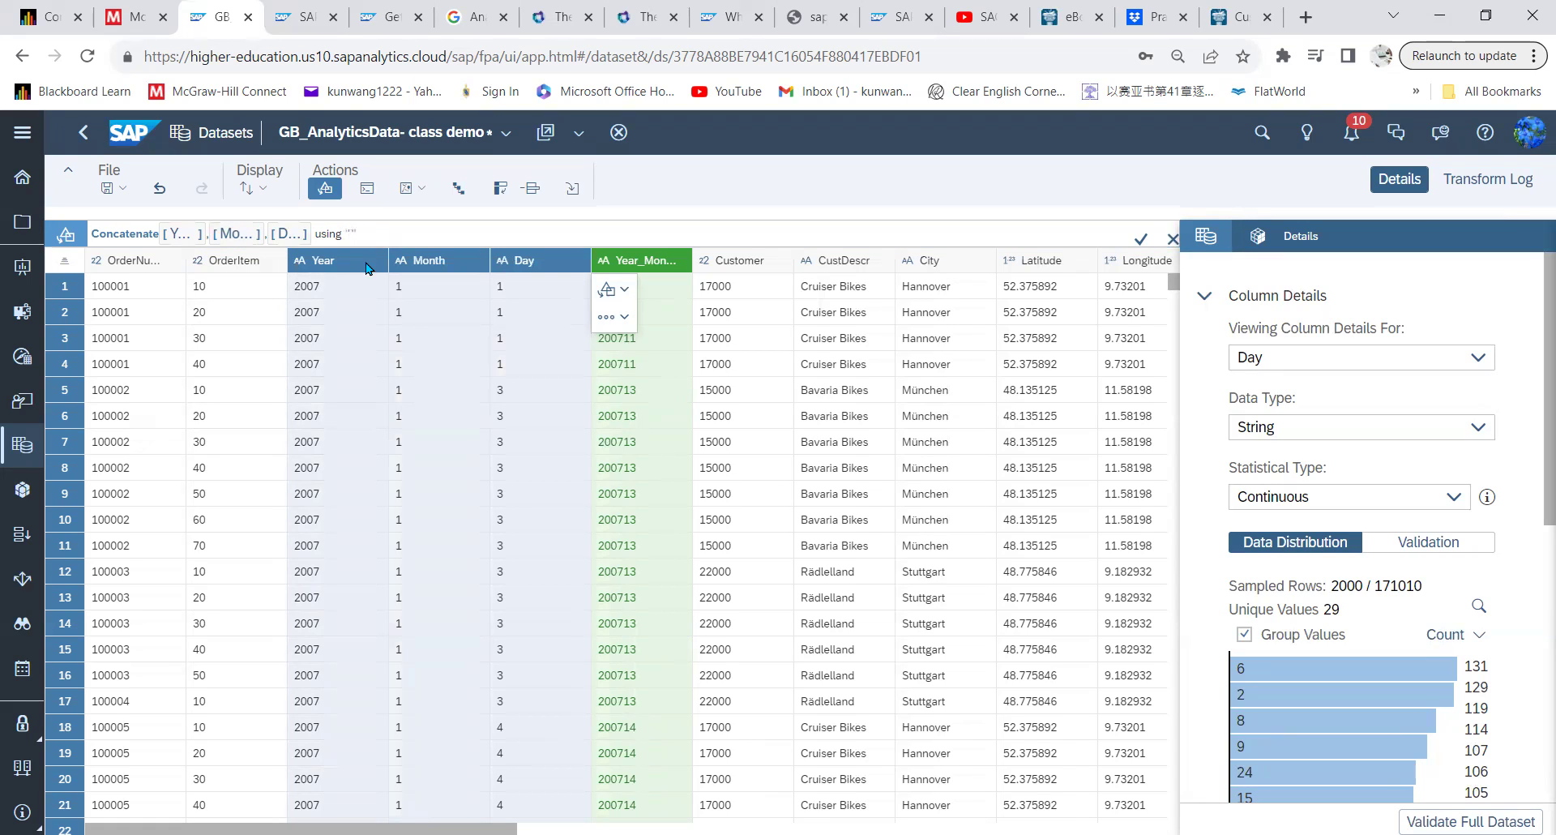
text(/)
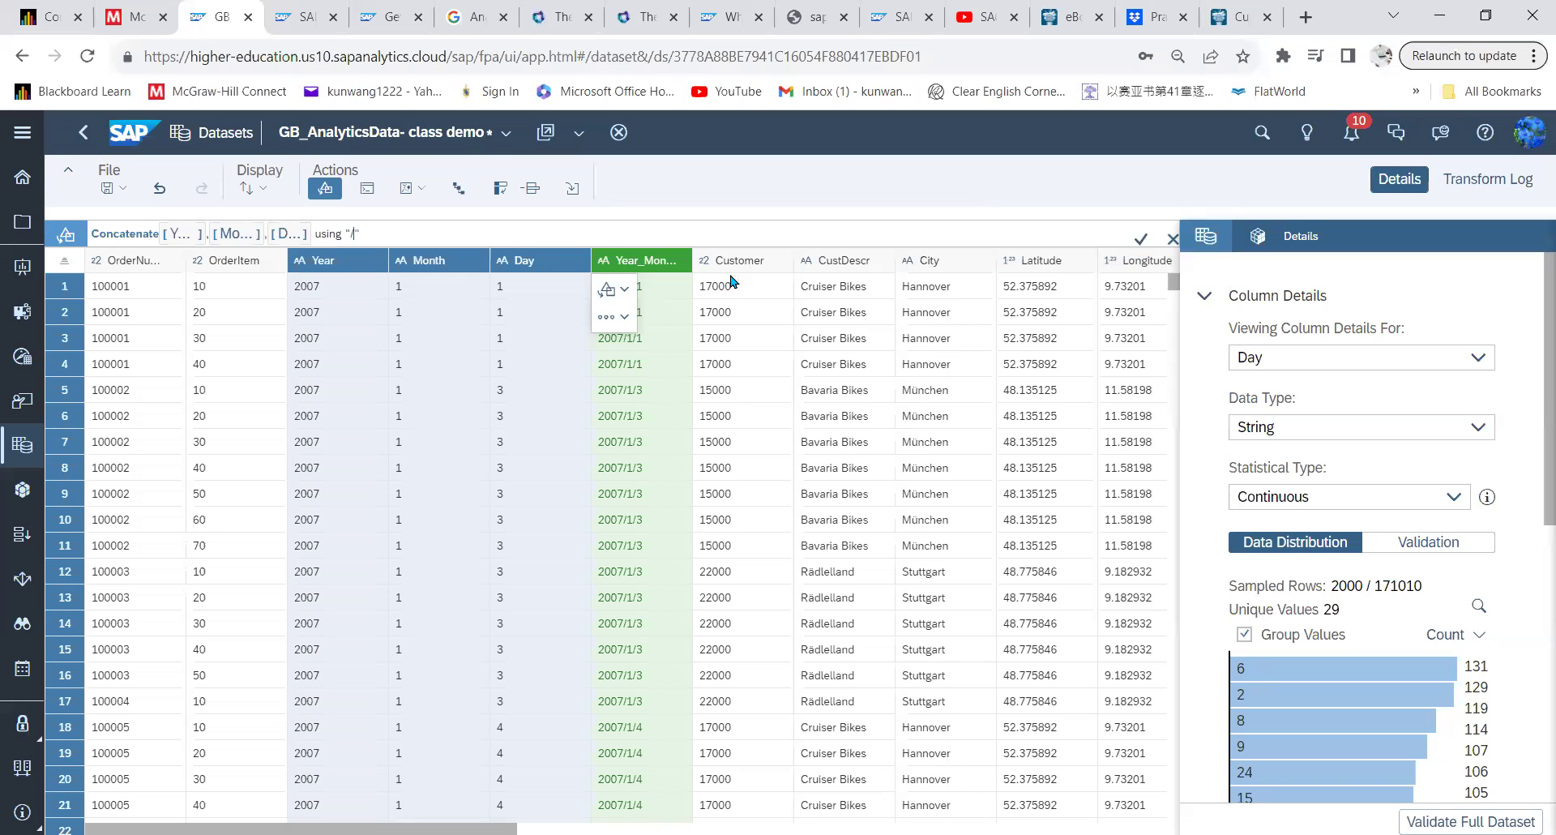
click(1143, 240)
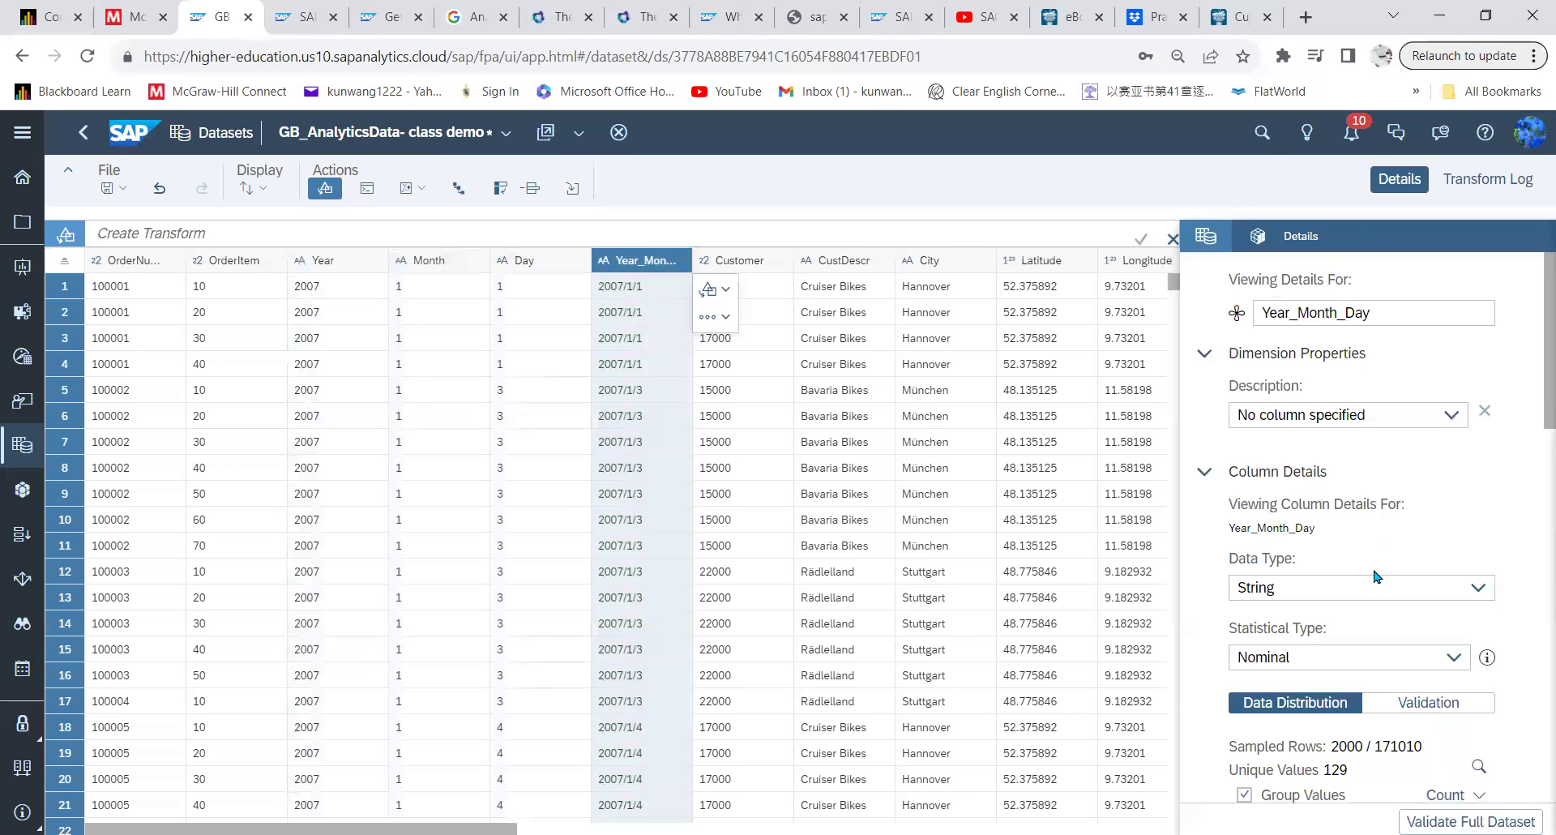
- Set the data type of the concatenated Year_Month_Day column to Date
scroll(1375, 577, down, 3)
scroll(1313, 519, up, 1)
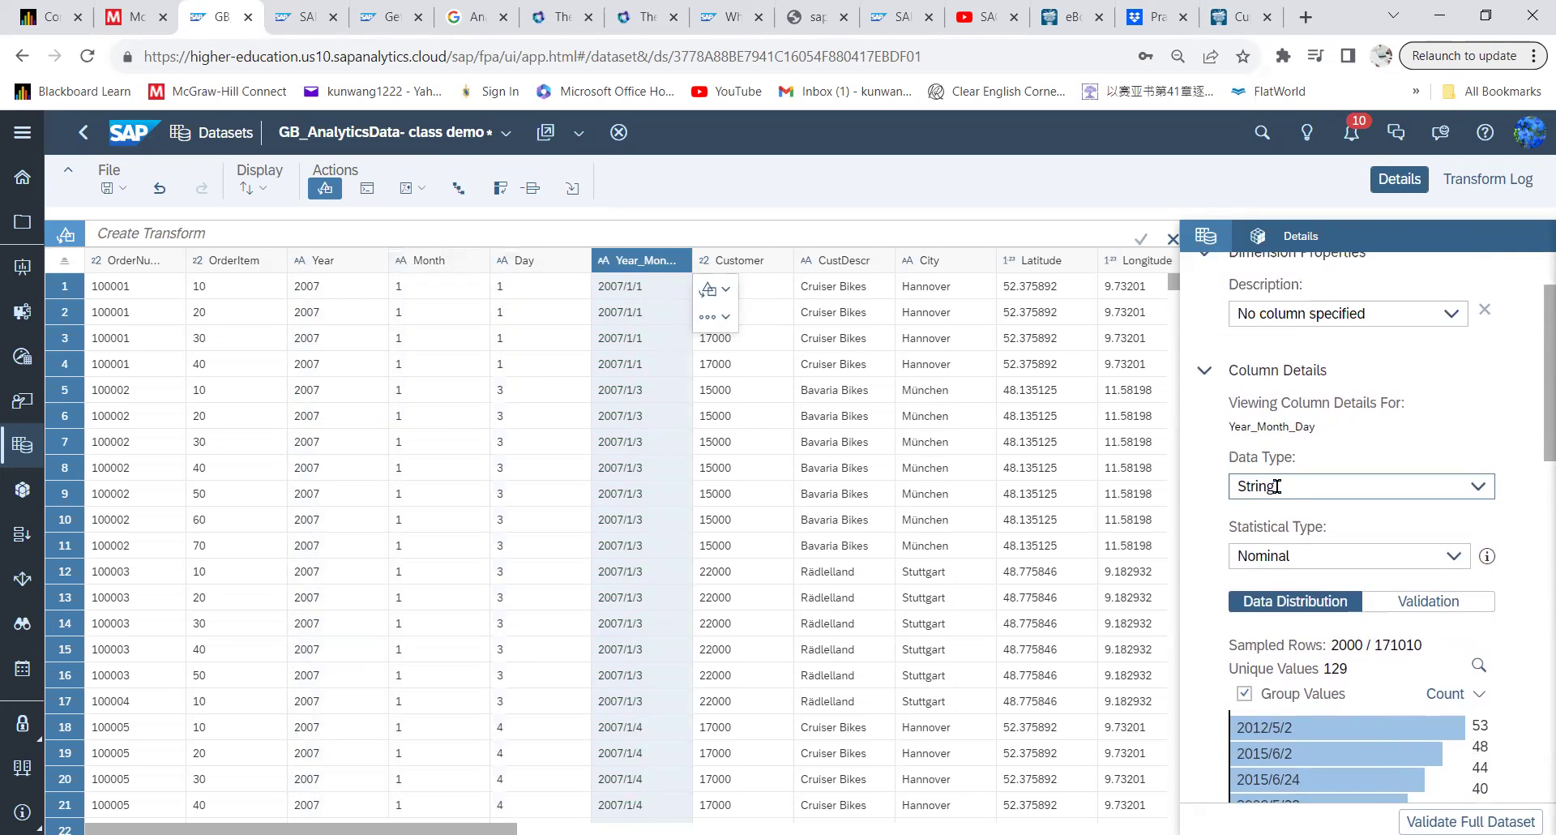
click(1479, 491)
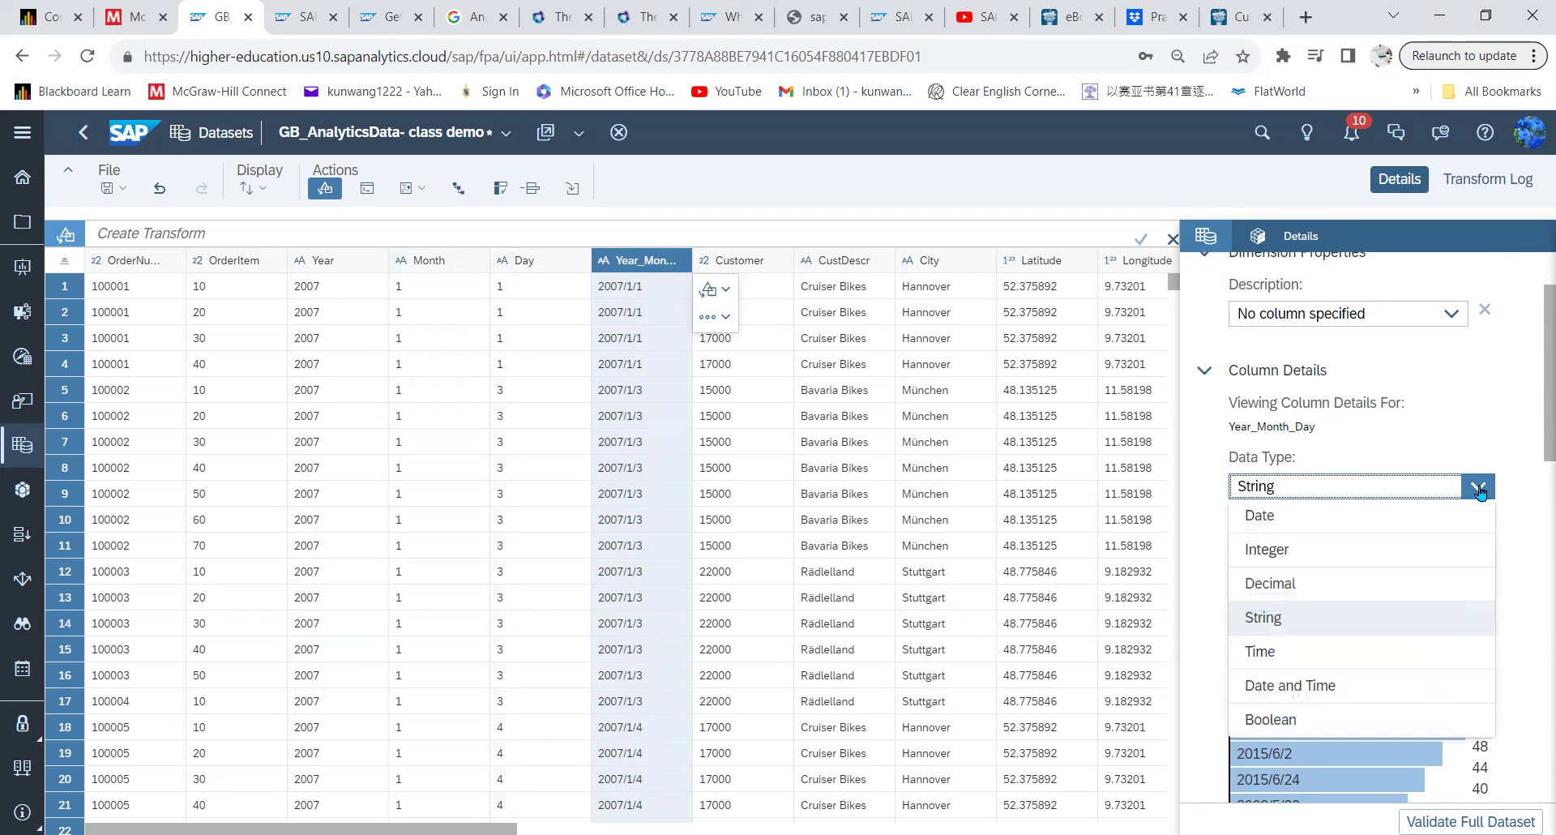
click(1280, 520)
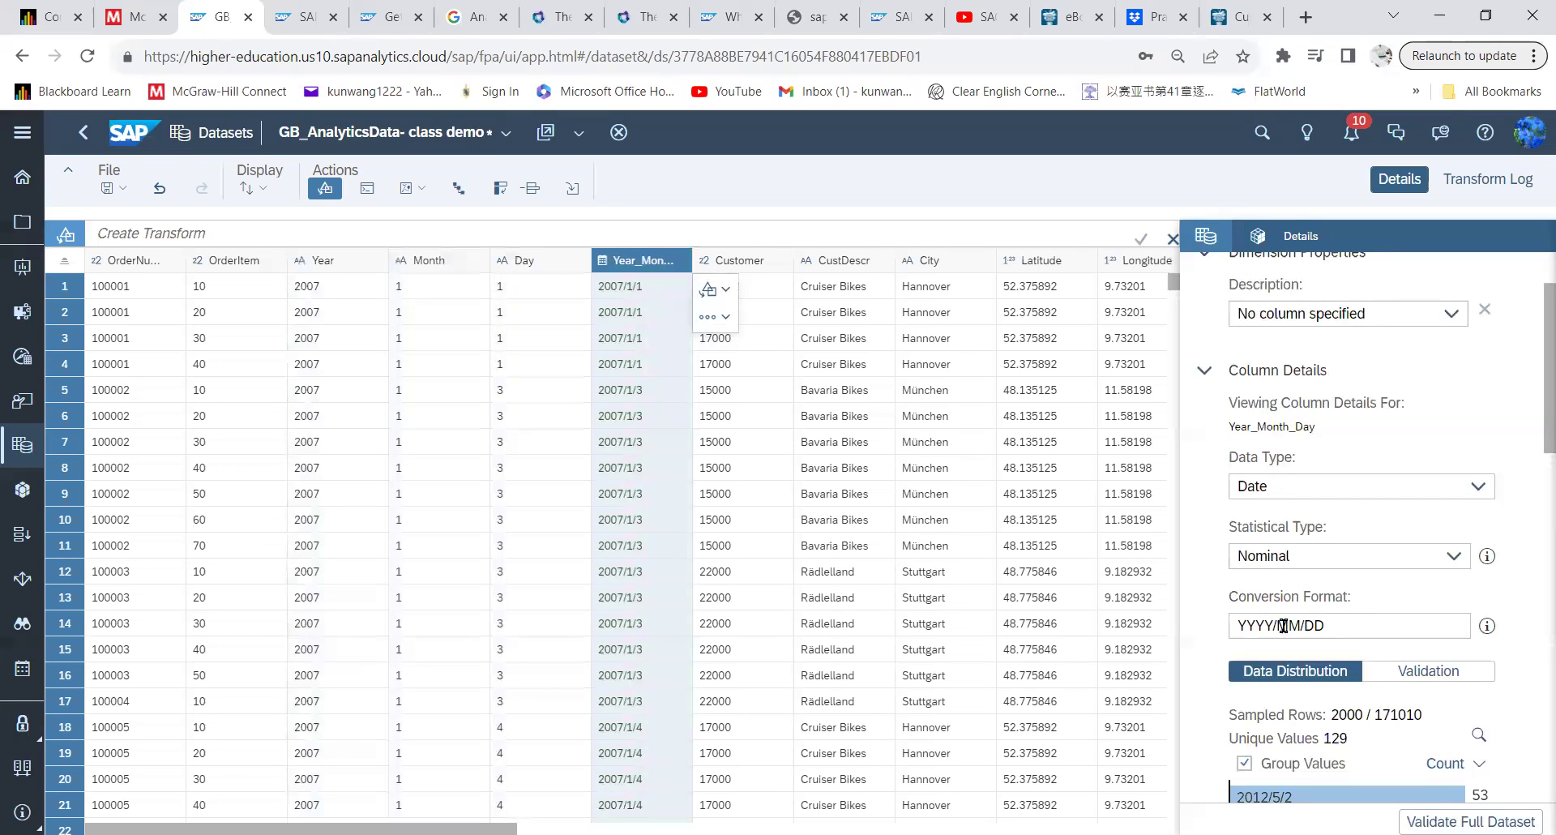
- Rename the Year_Month_Day dimension as Date
scroll(1341, 591, up, 2)
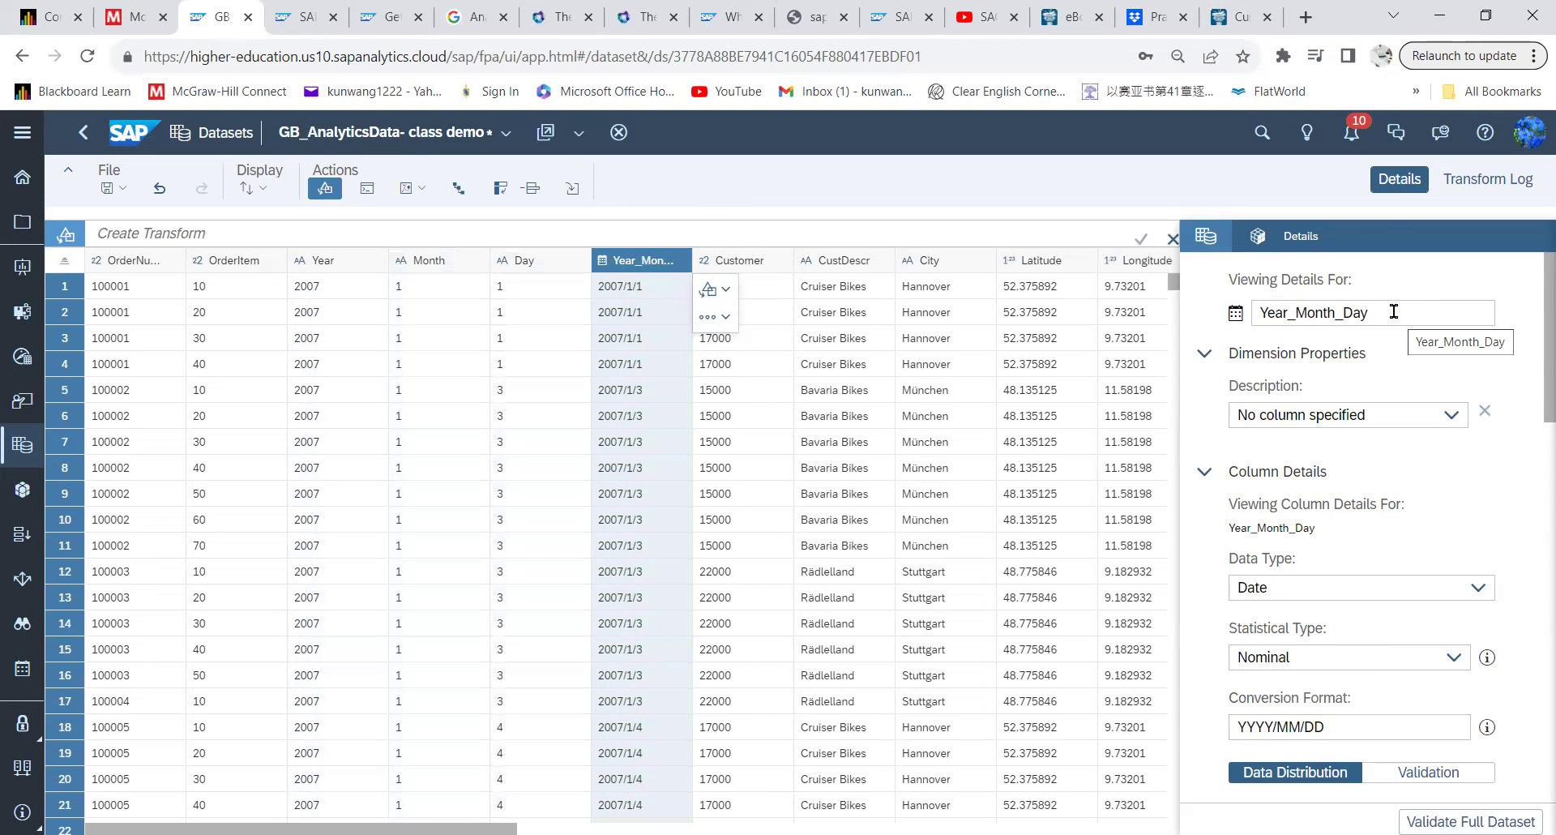
drag(1393, 311, 1208, 319)
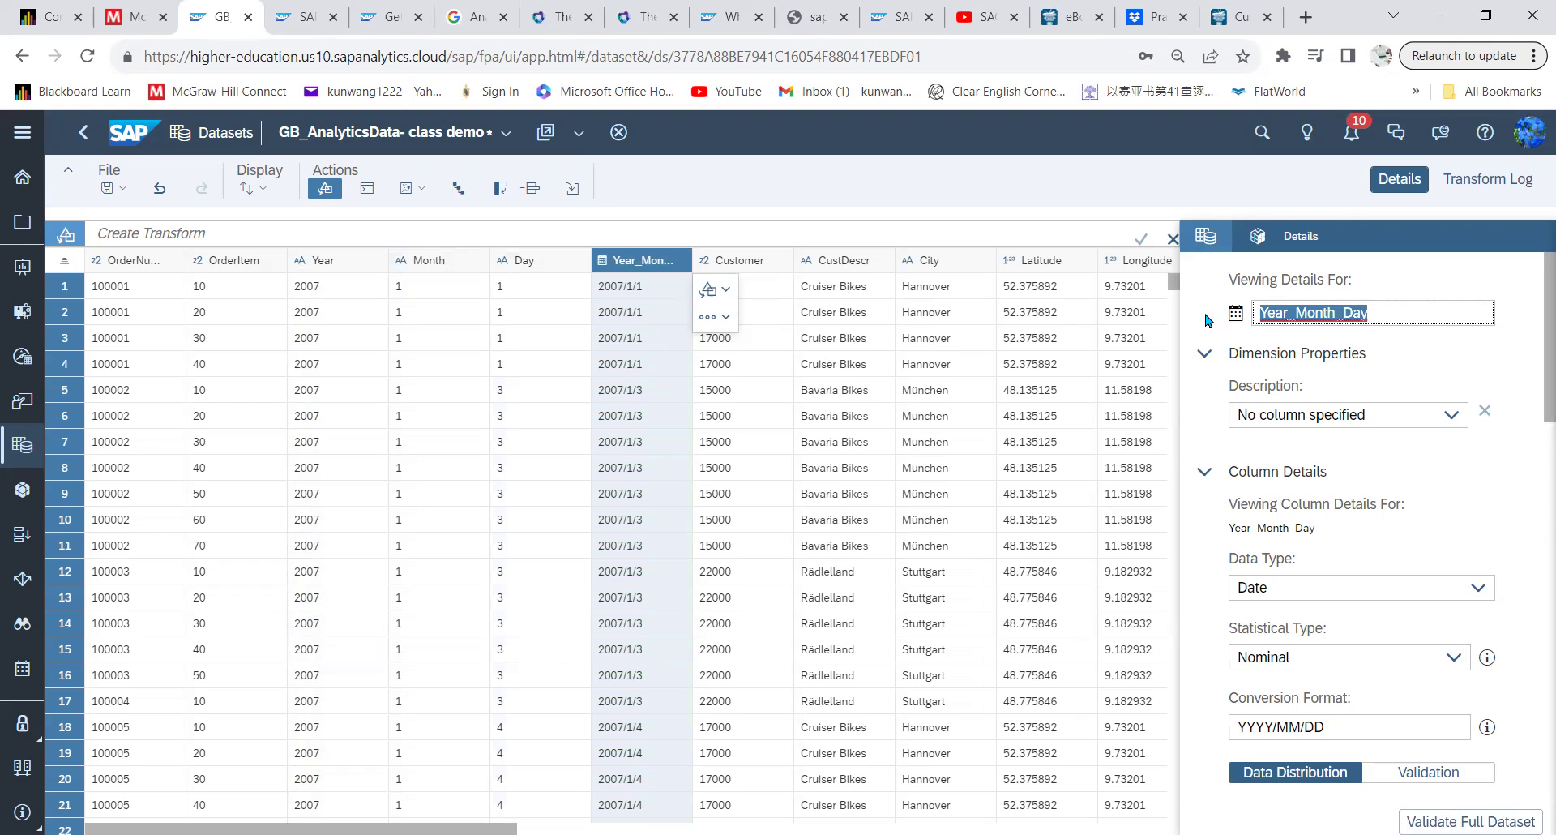
text(Dd)
text(ate)
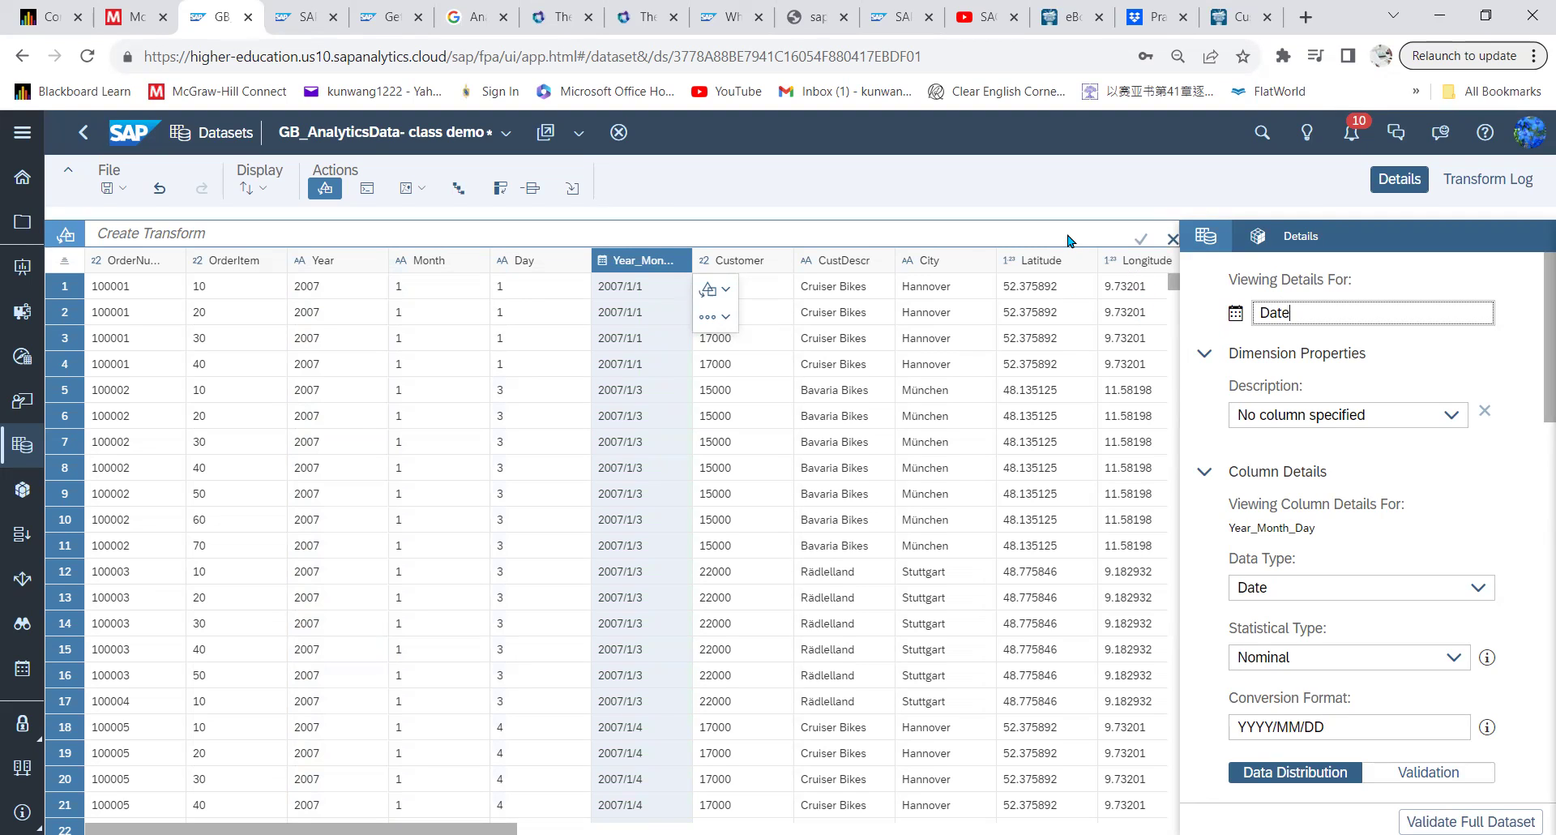
key(Return)
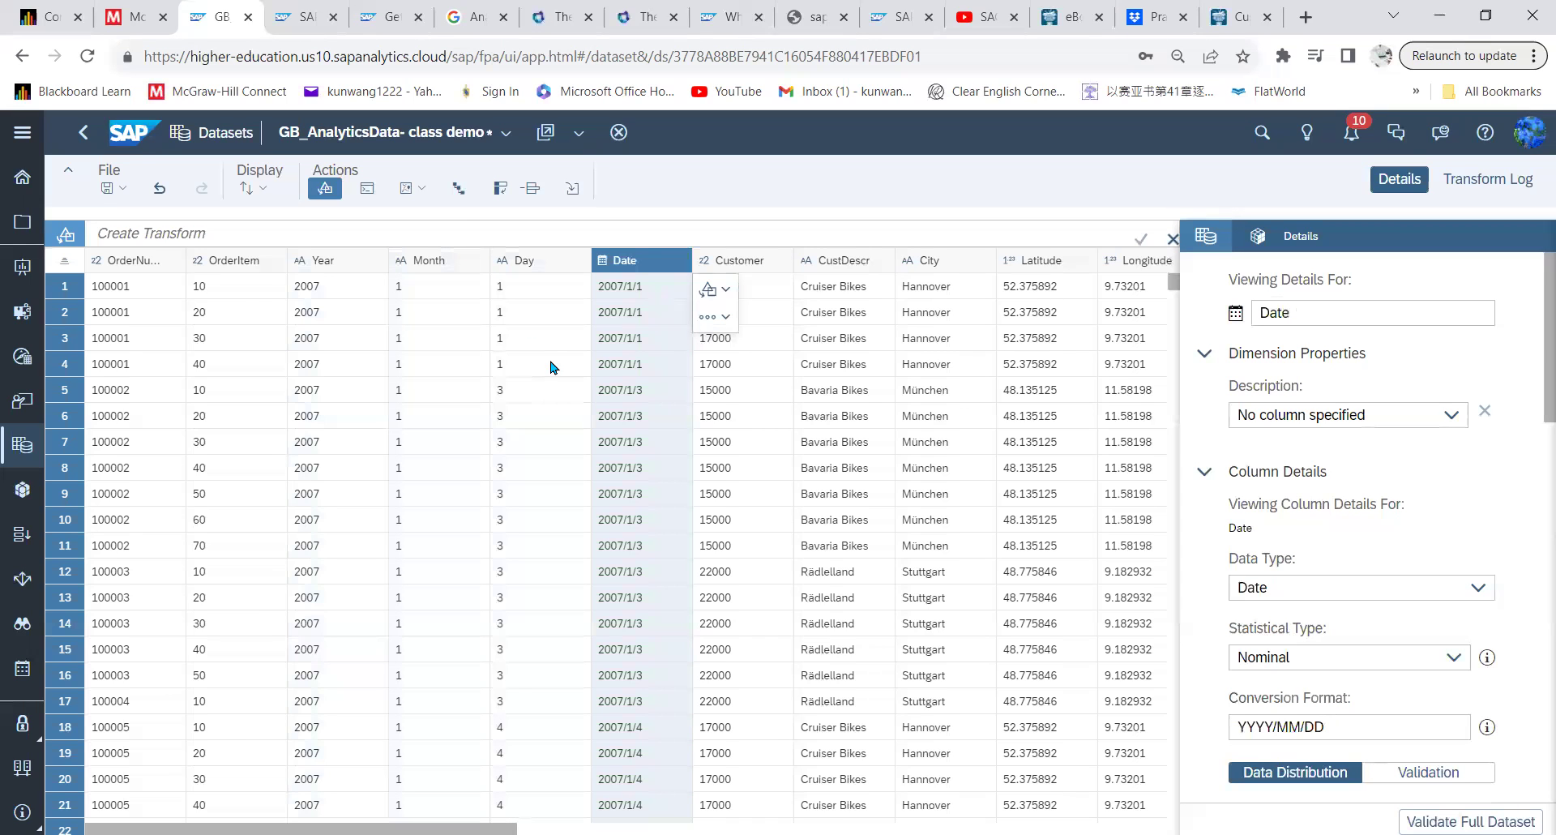
- Start a new level-based hierarchy and name it "customer hierarchy"
click(459, 189)
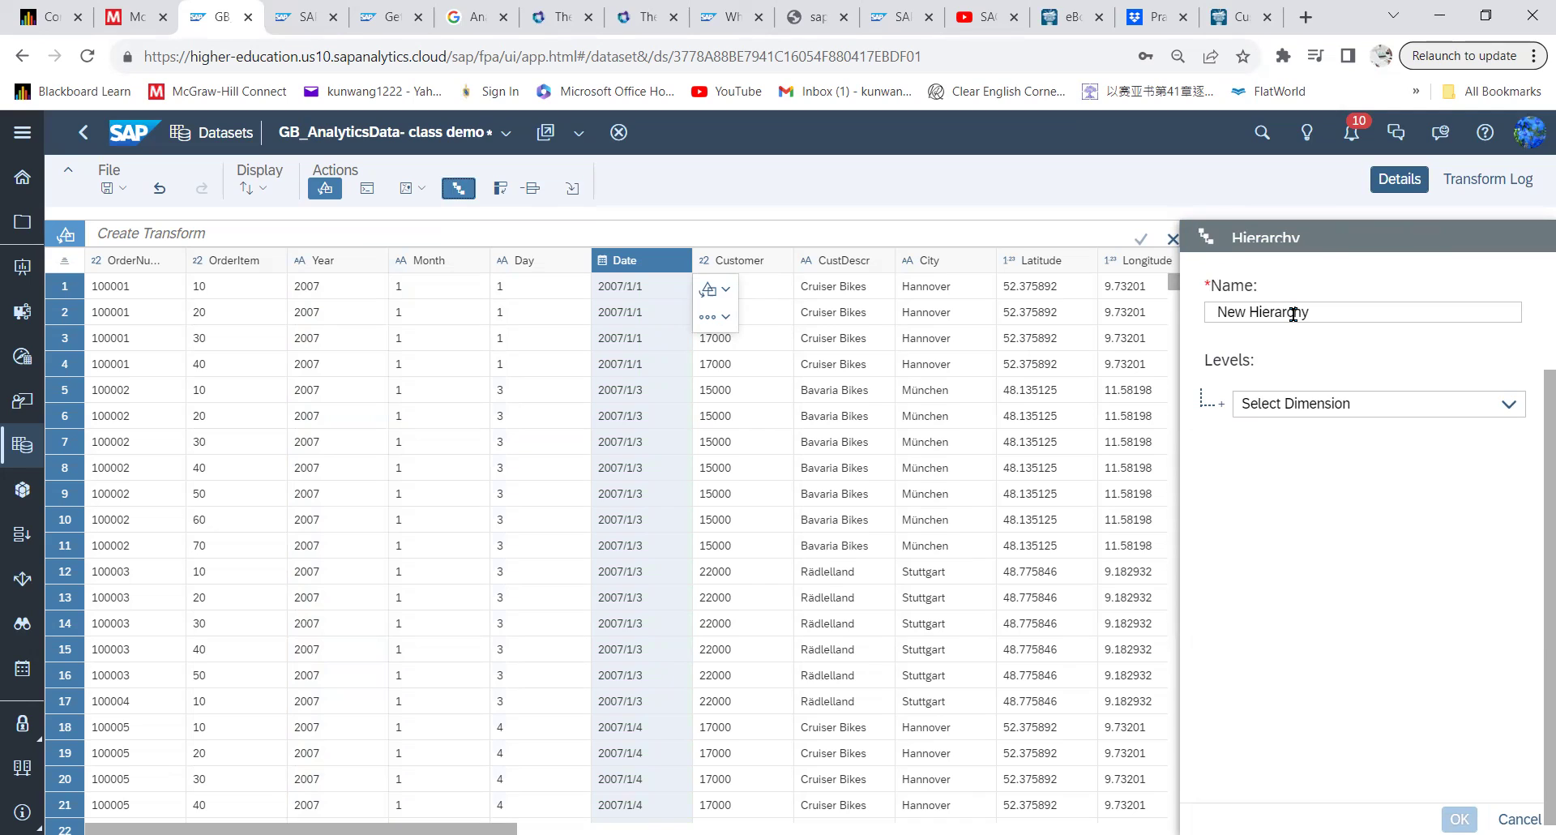
triple_click(1293, 314)
text(customer hierarchy)
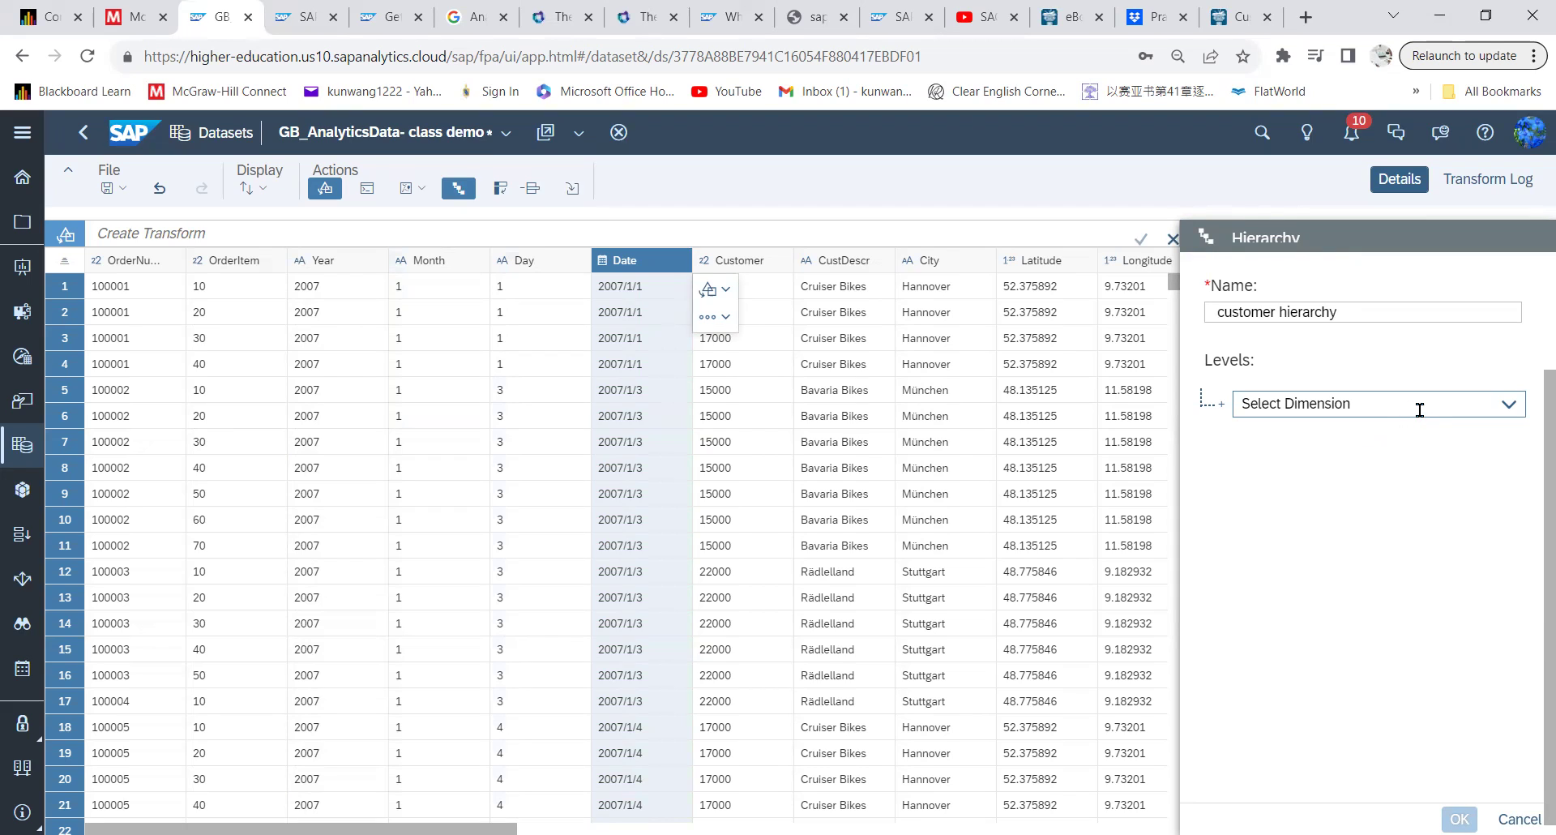
- Add Customer, SalesOrg and Country in that order as the levels of the customer hierarchy and create it
click(1508, 405)
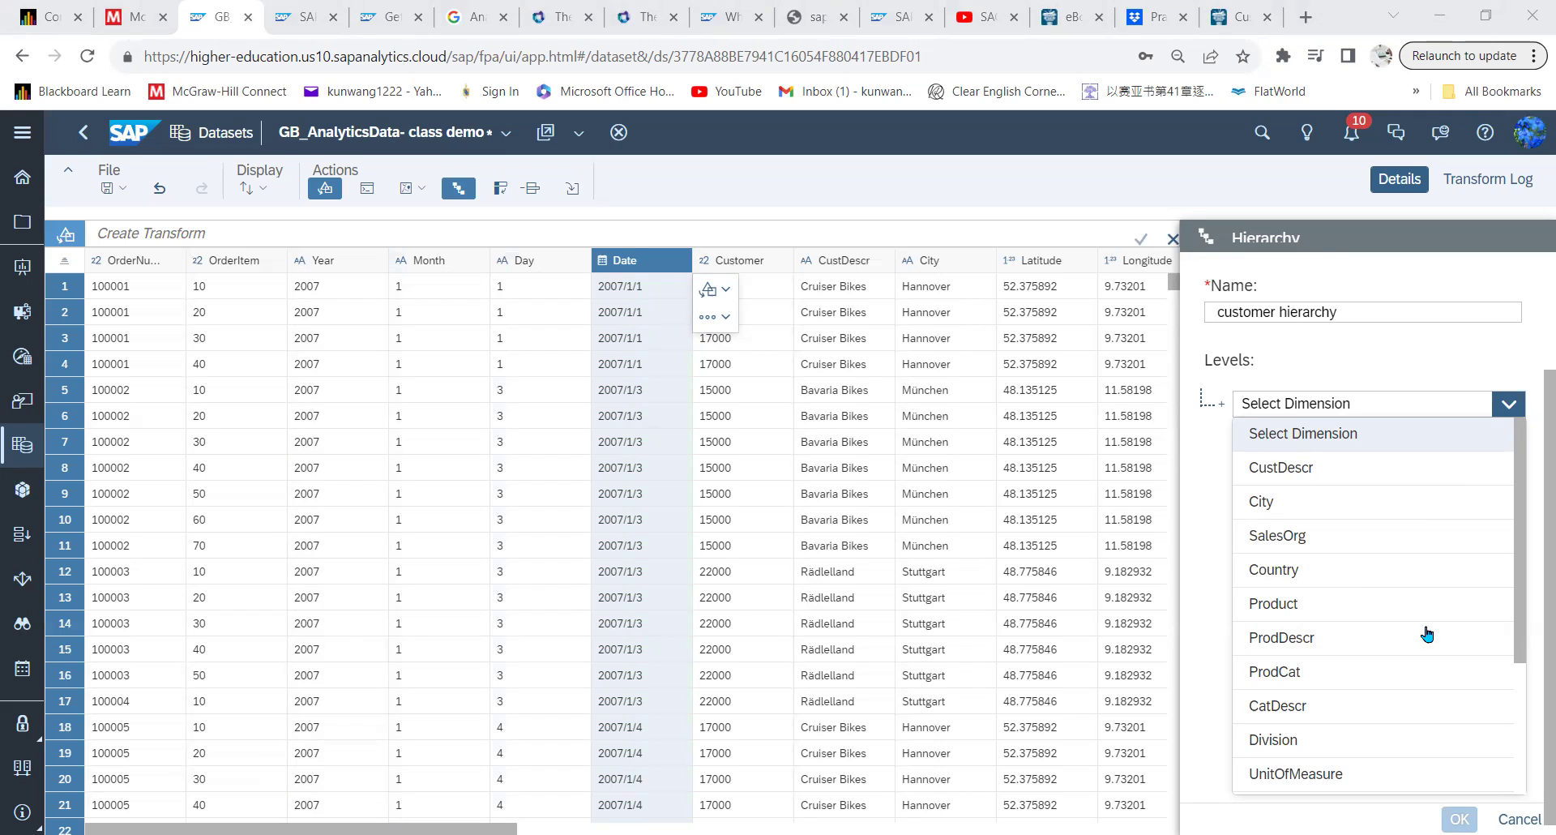
scroll(1329, 695, down, 1)
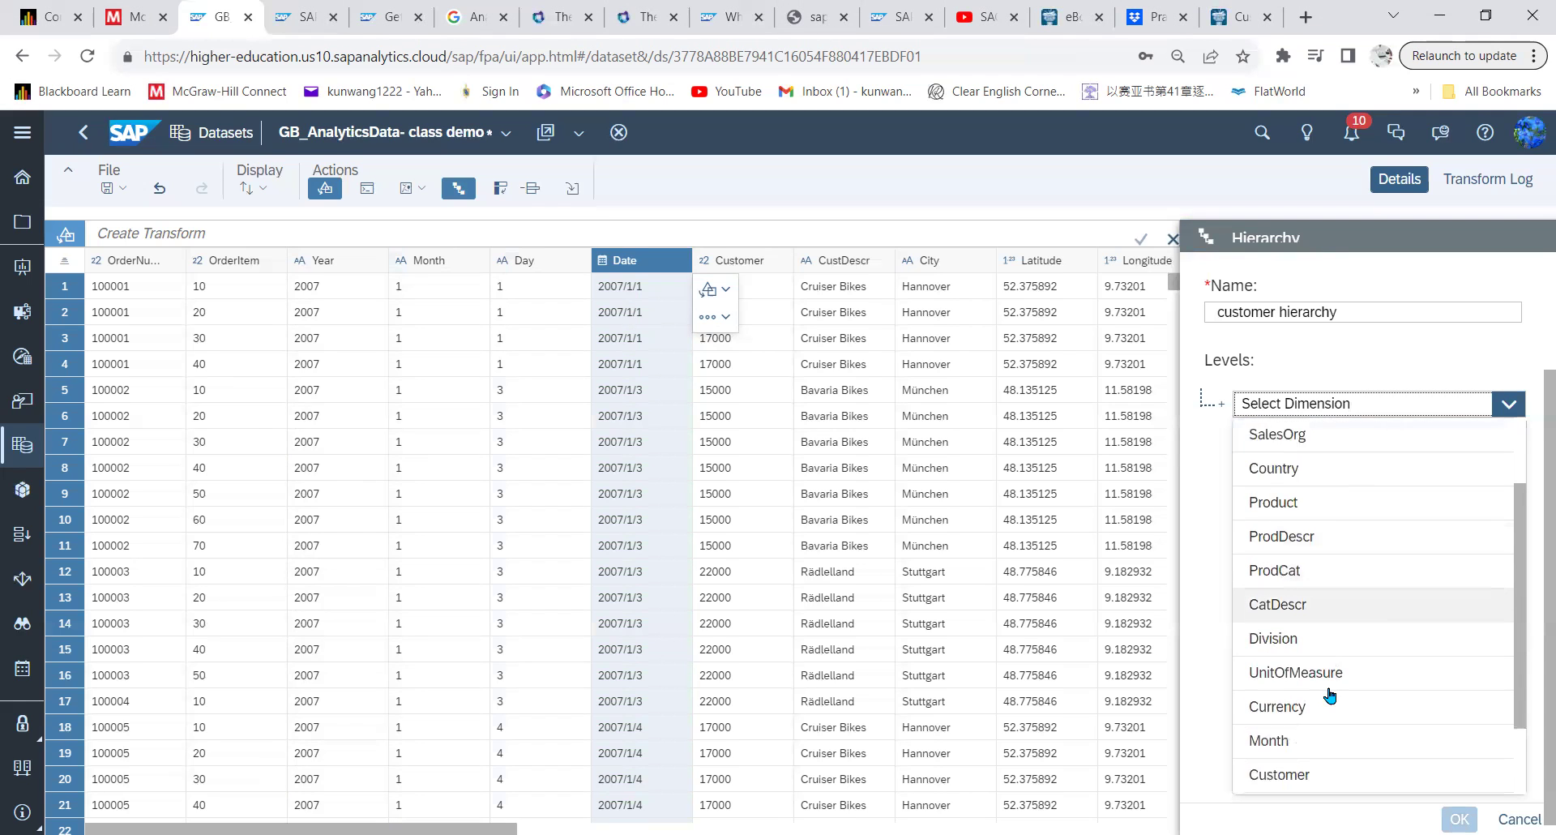
click(1300, 777)
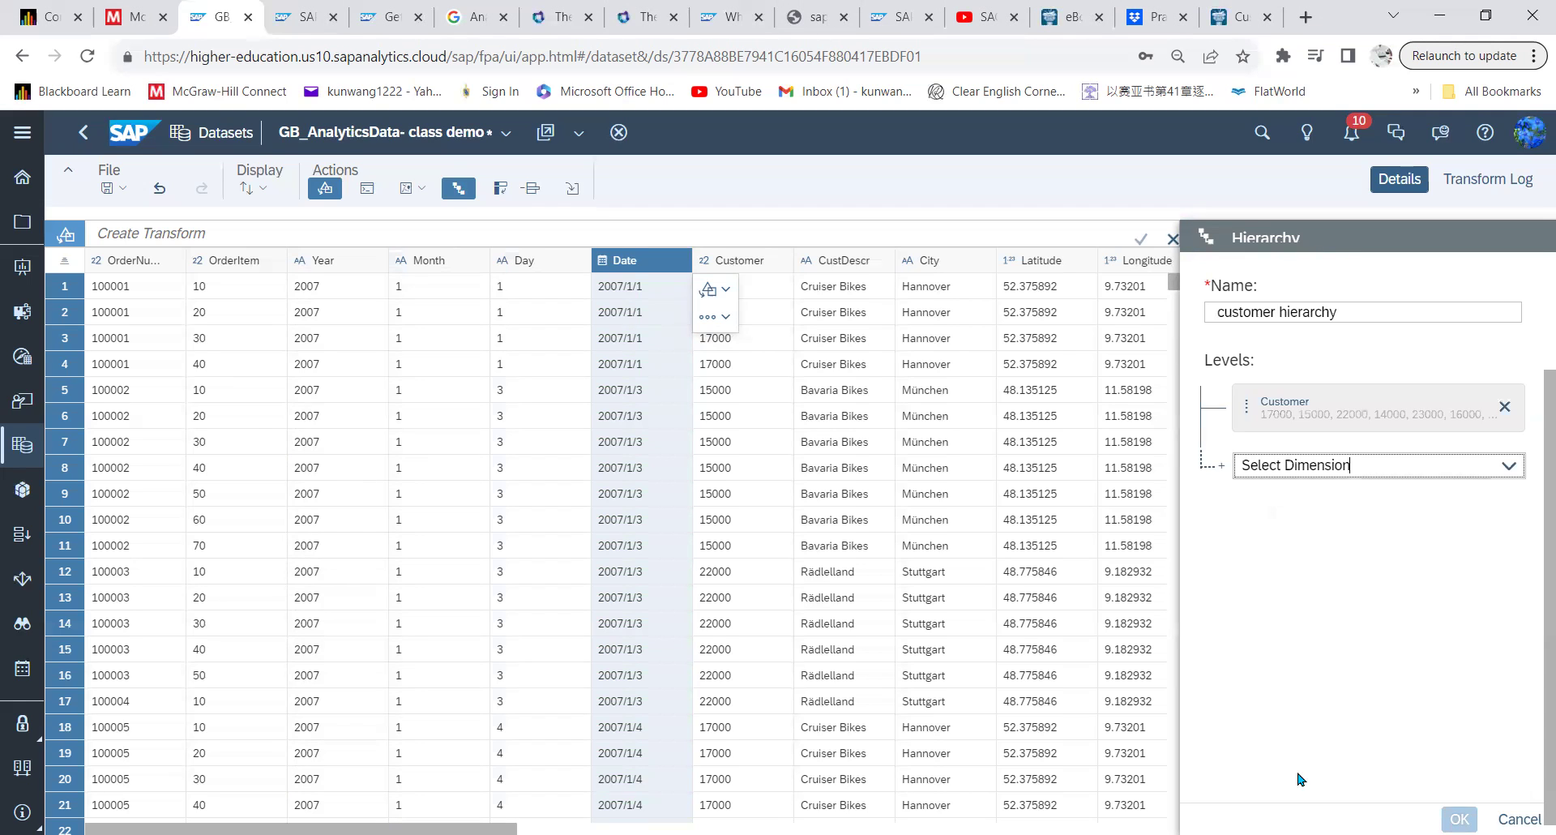
click(1500, 470)
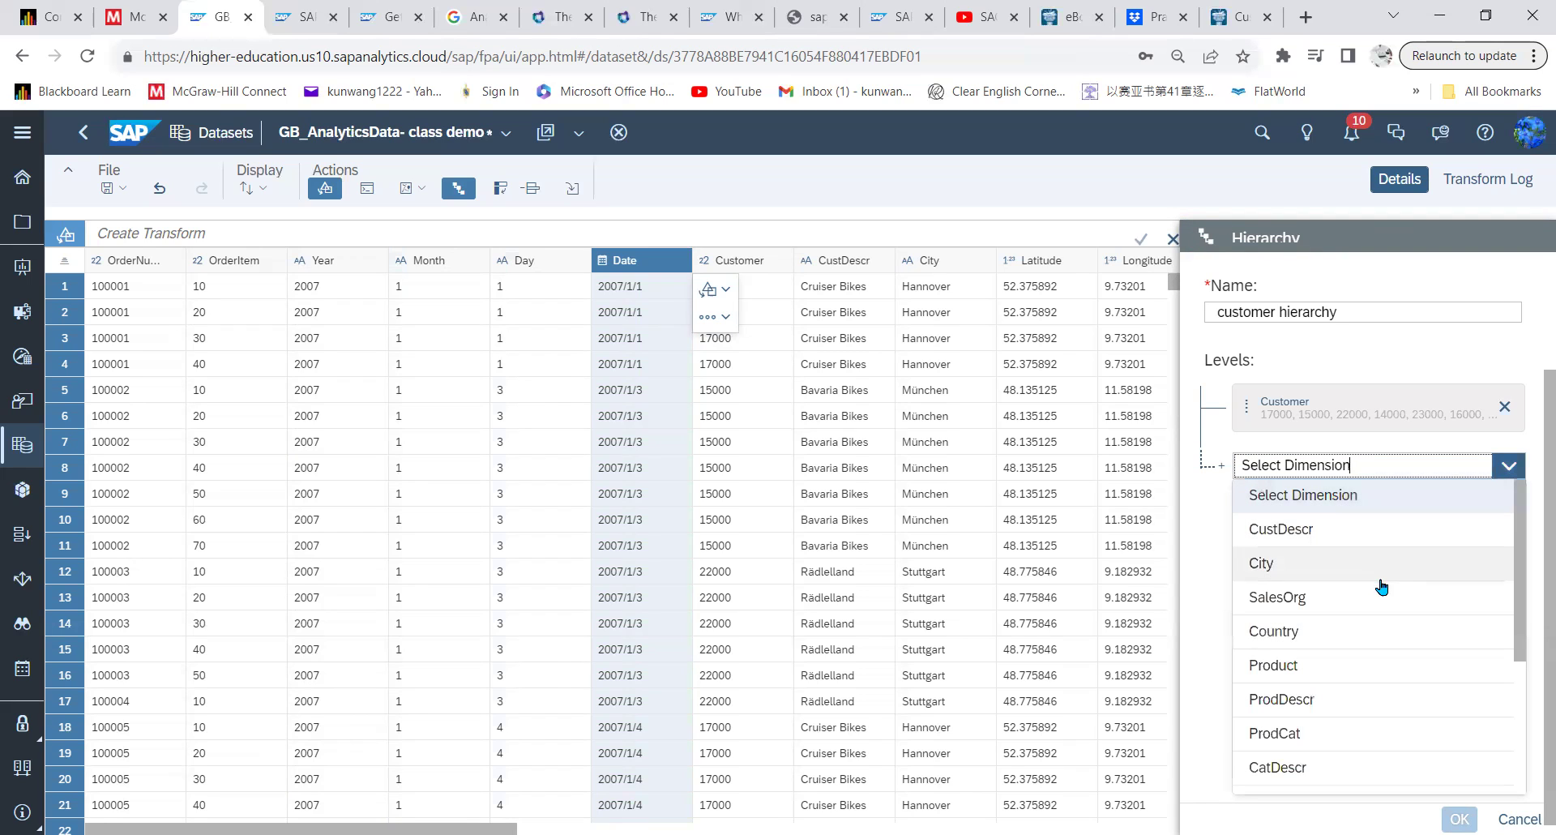
click(1306, 601)
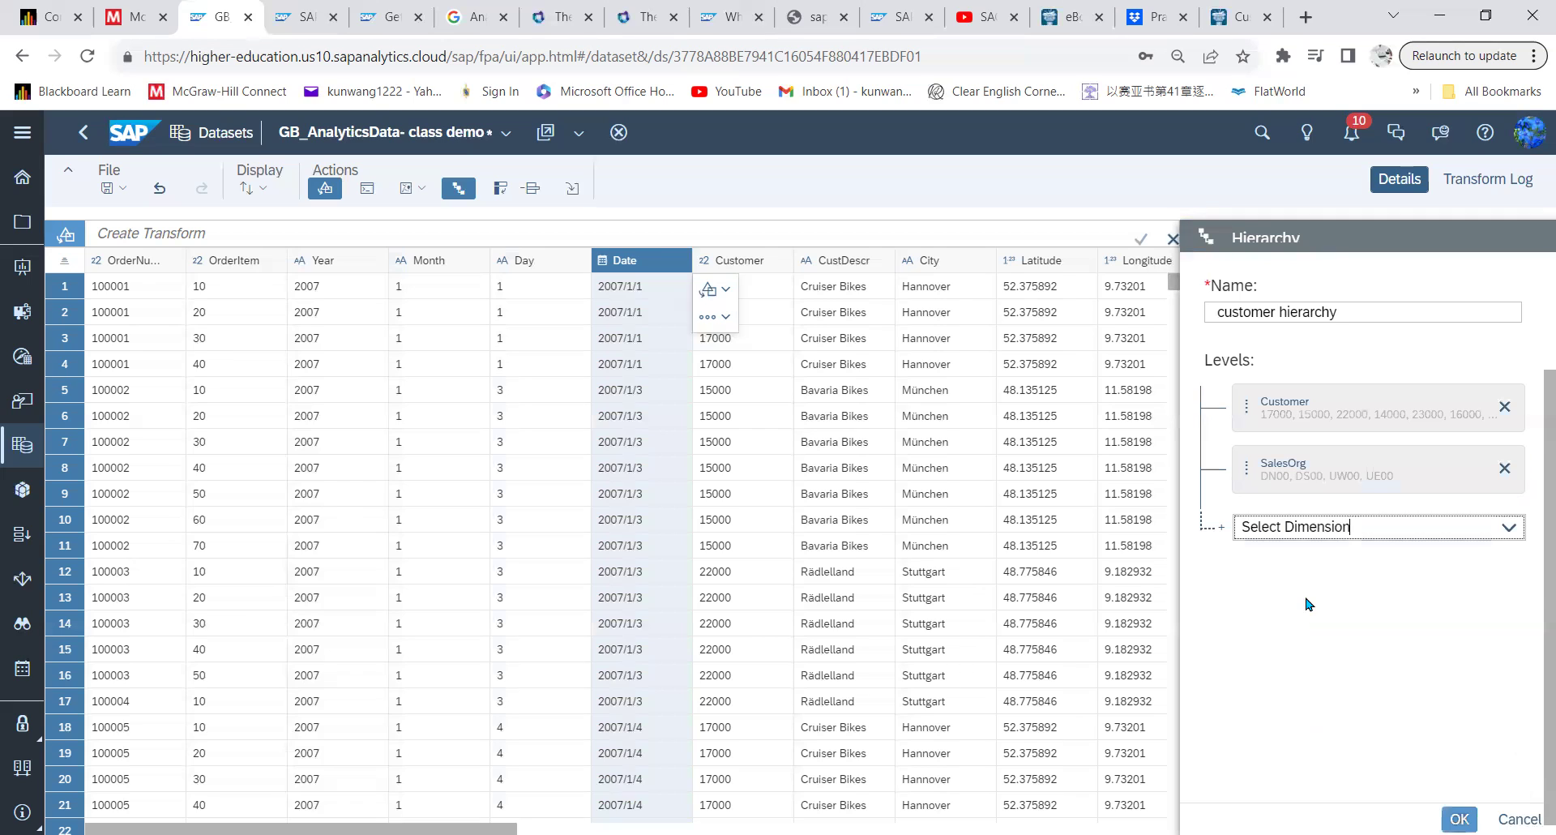
click(1505, 529)
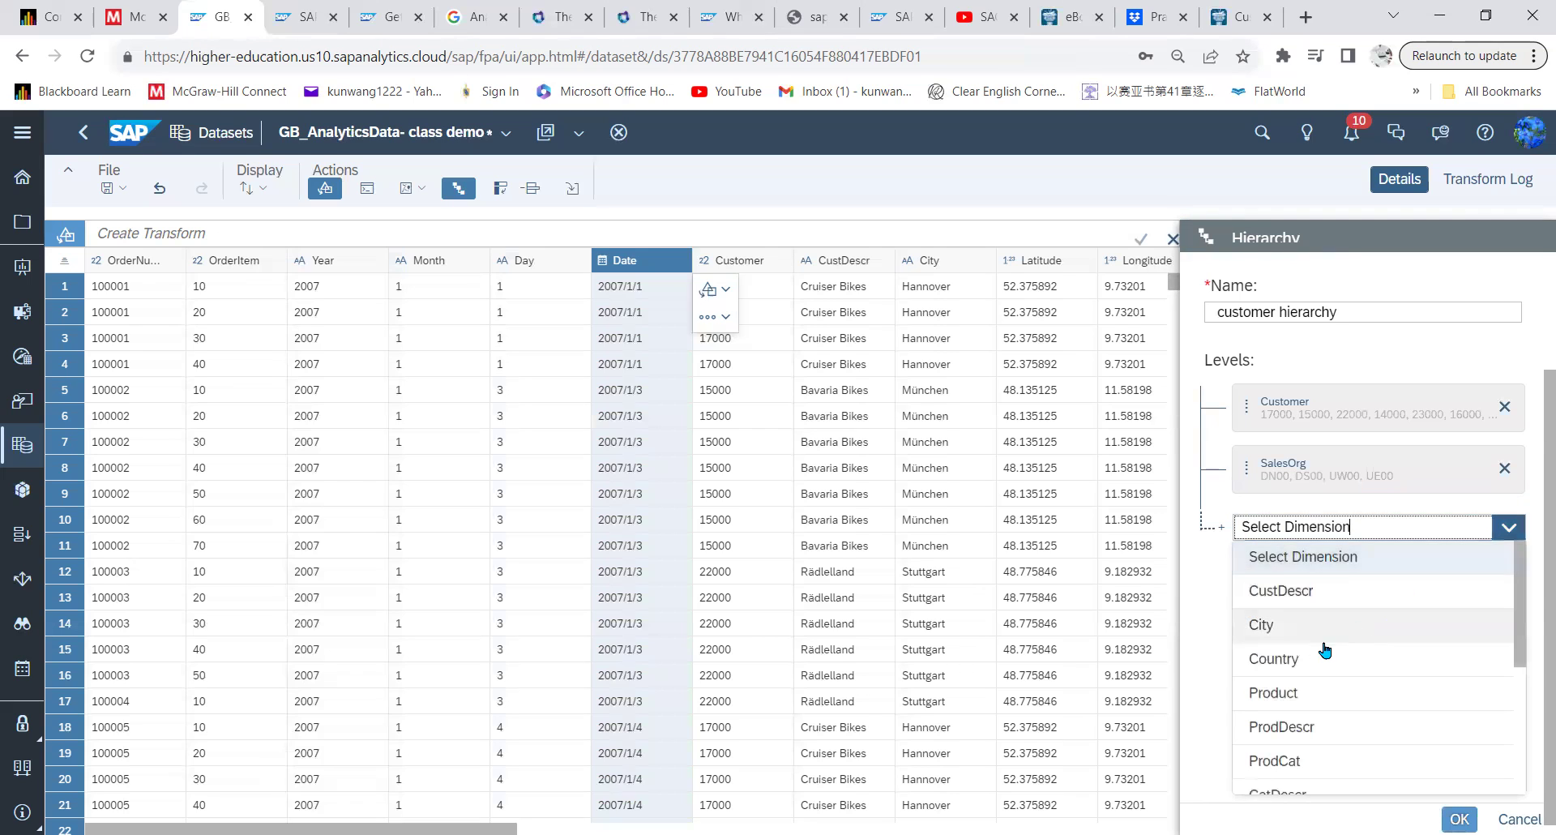
click(1296, 653)
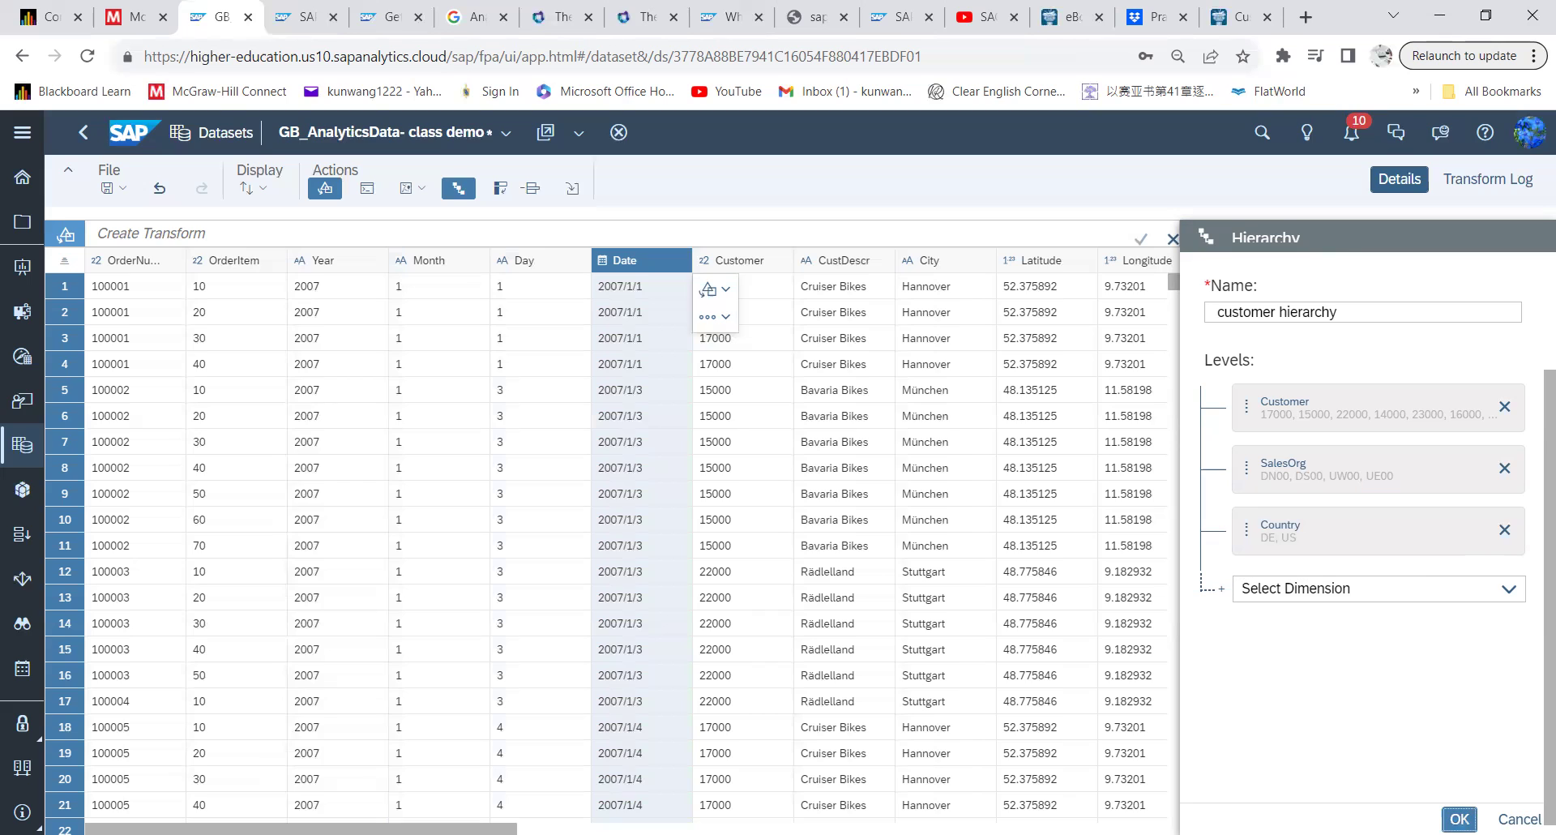
click(1458, 818)
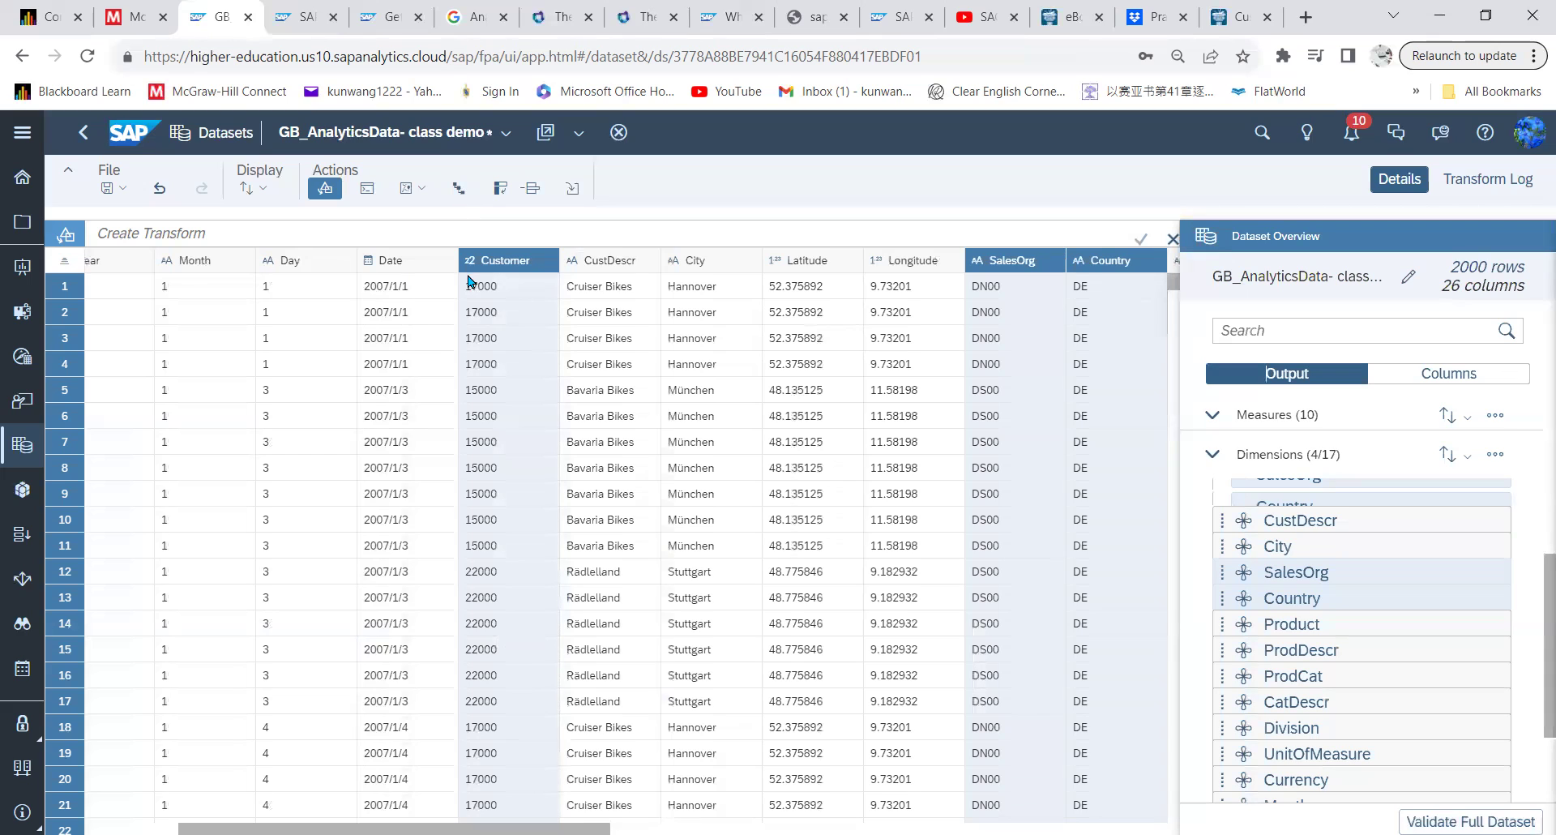
- Start another level-based hierarchy and name it "product hierarchy"
click(457, 186)
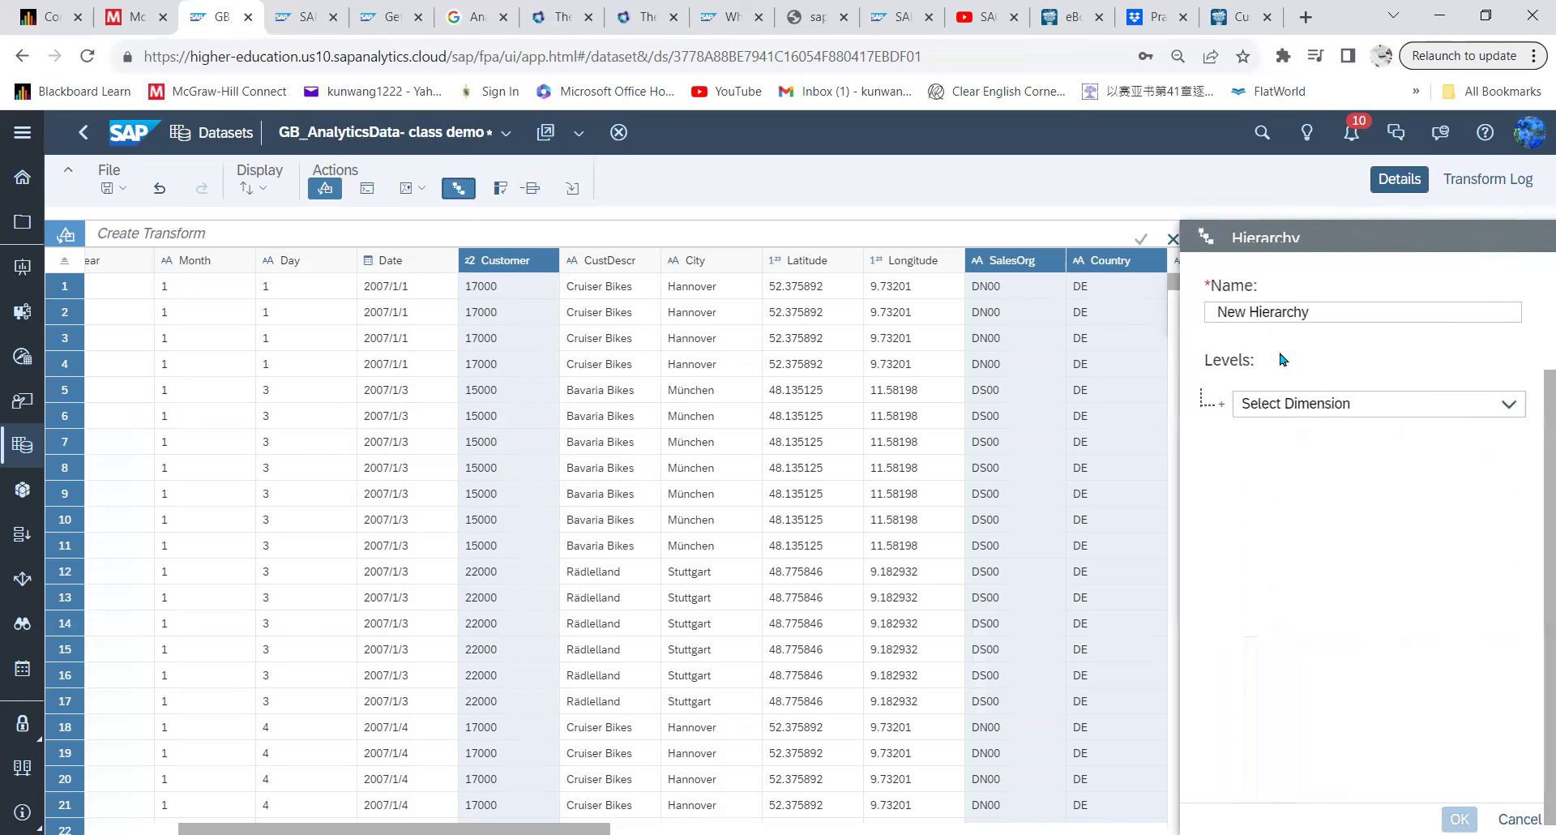
drag(1314, 313, 1153, 326)
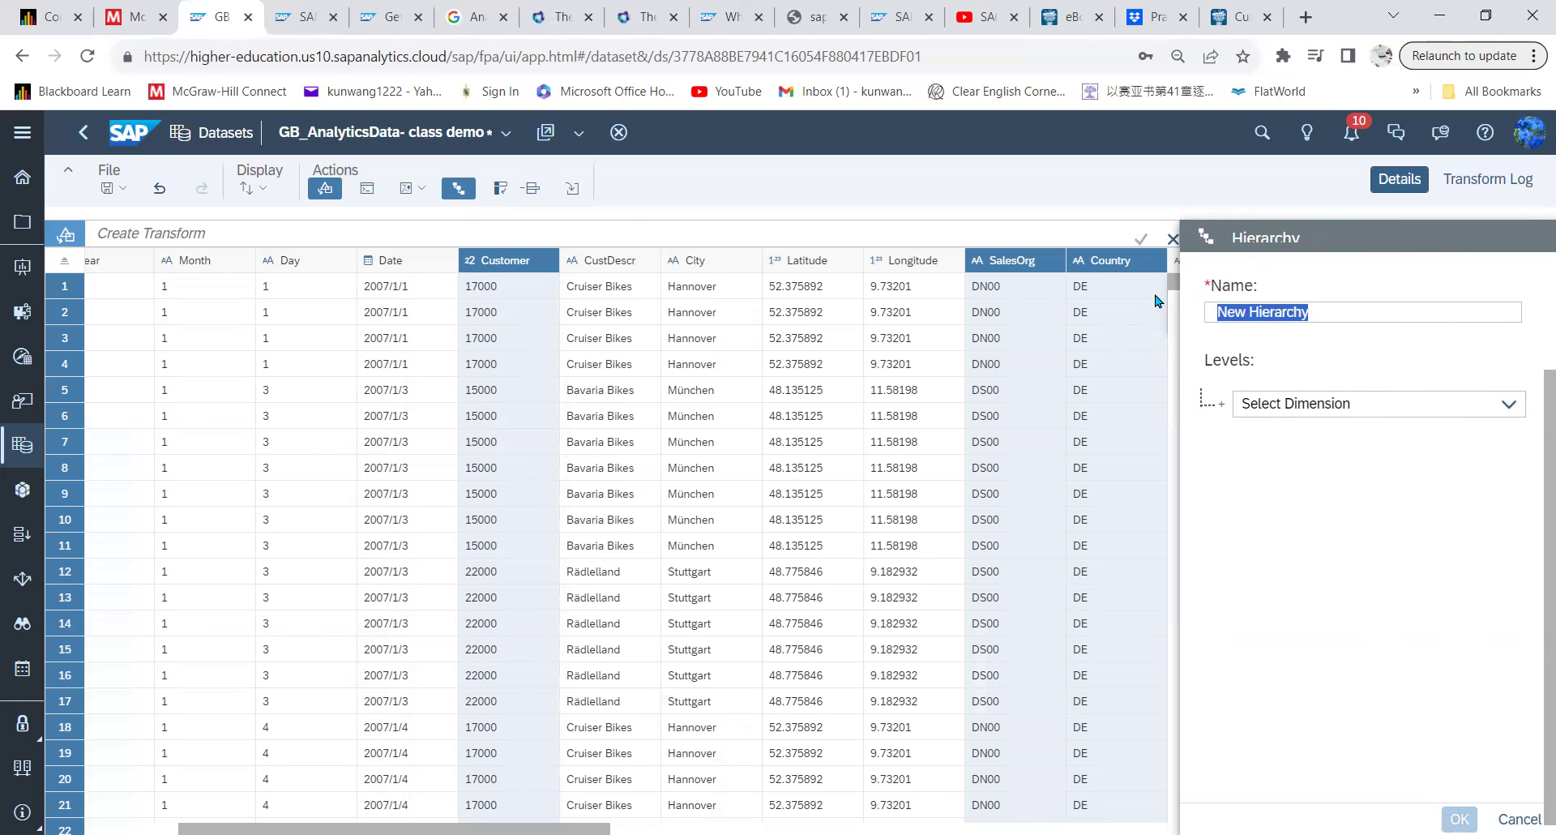
text(product )
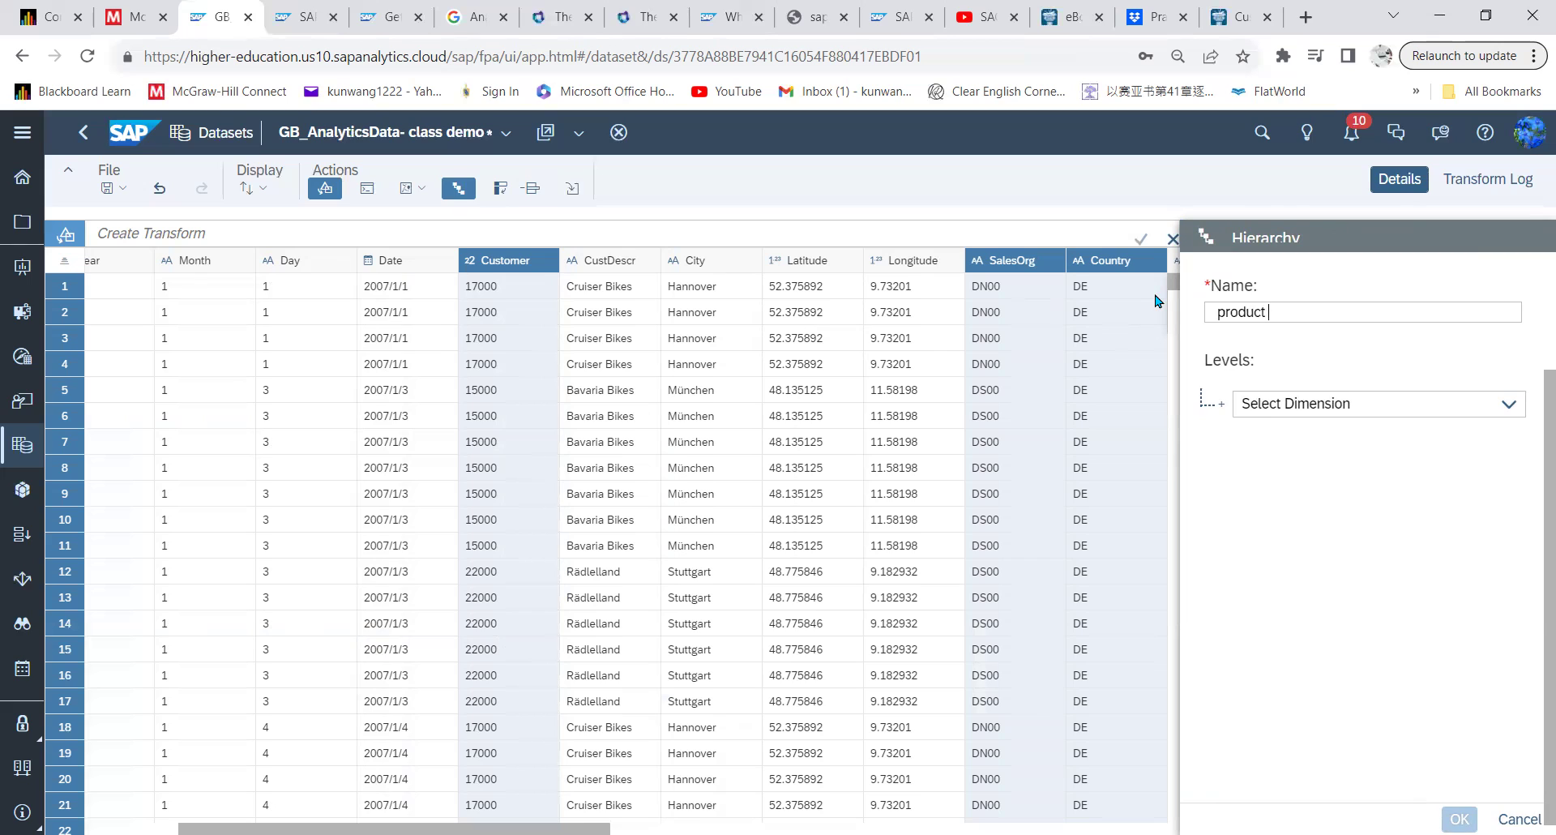
text(hierarchy)
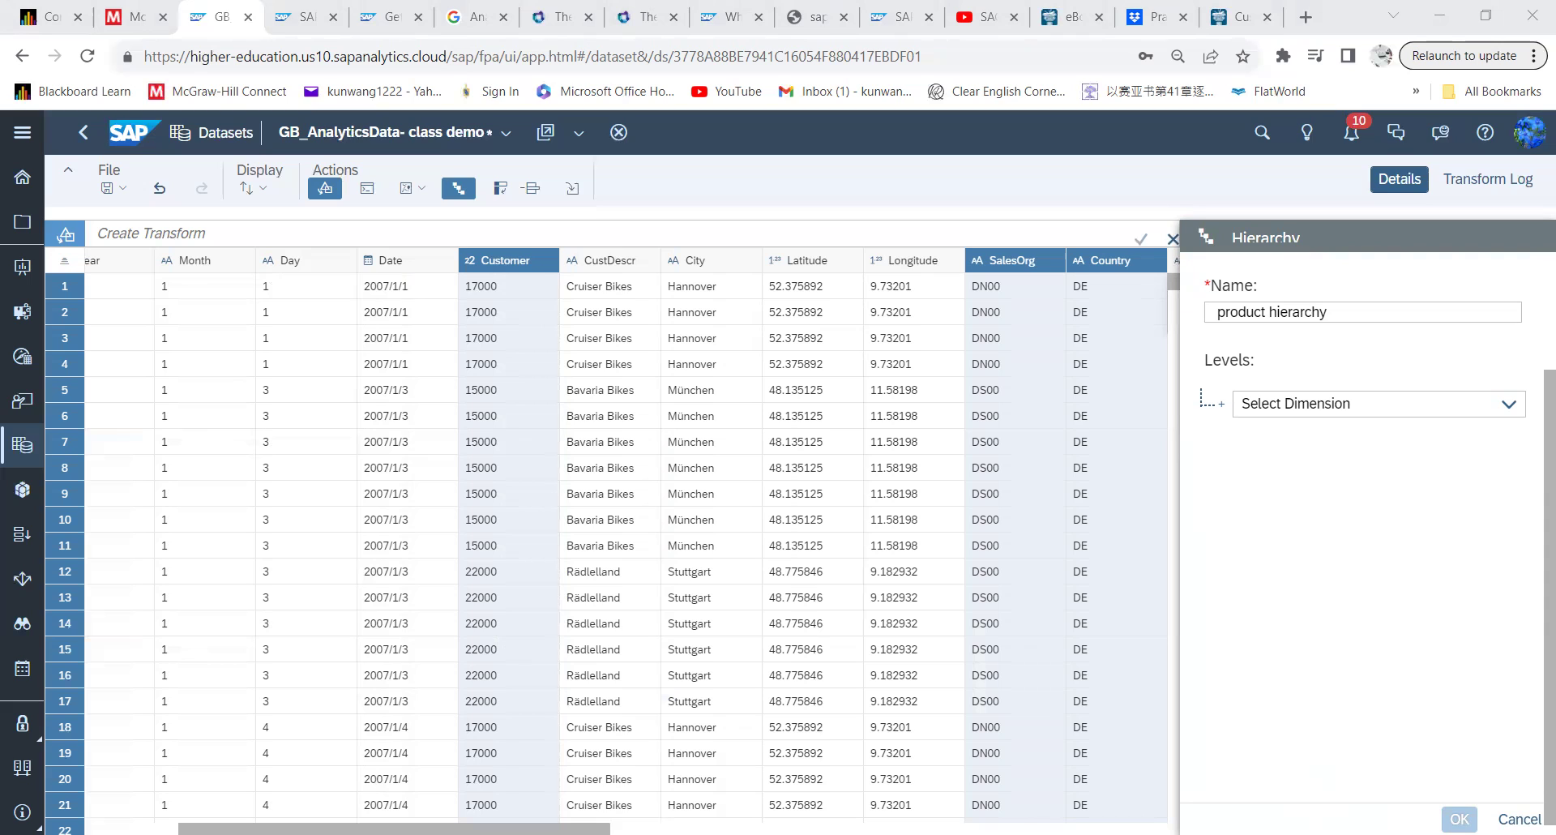
- Add Product, CatDescr and Division in that order as the levels of the product hierarchy and create it
click(1486, 400)
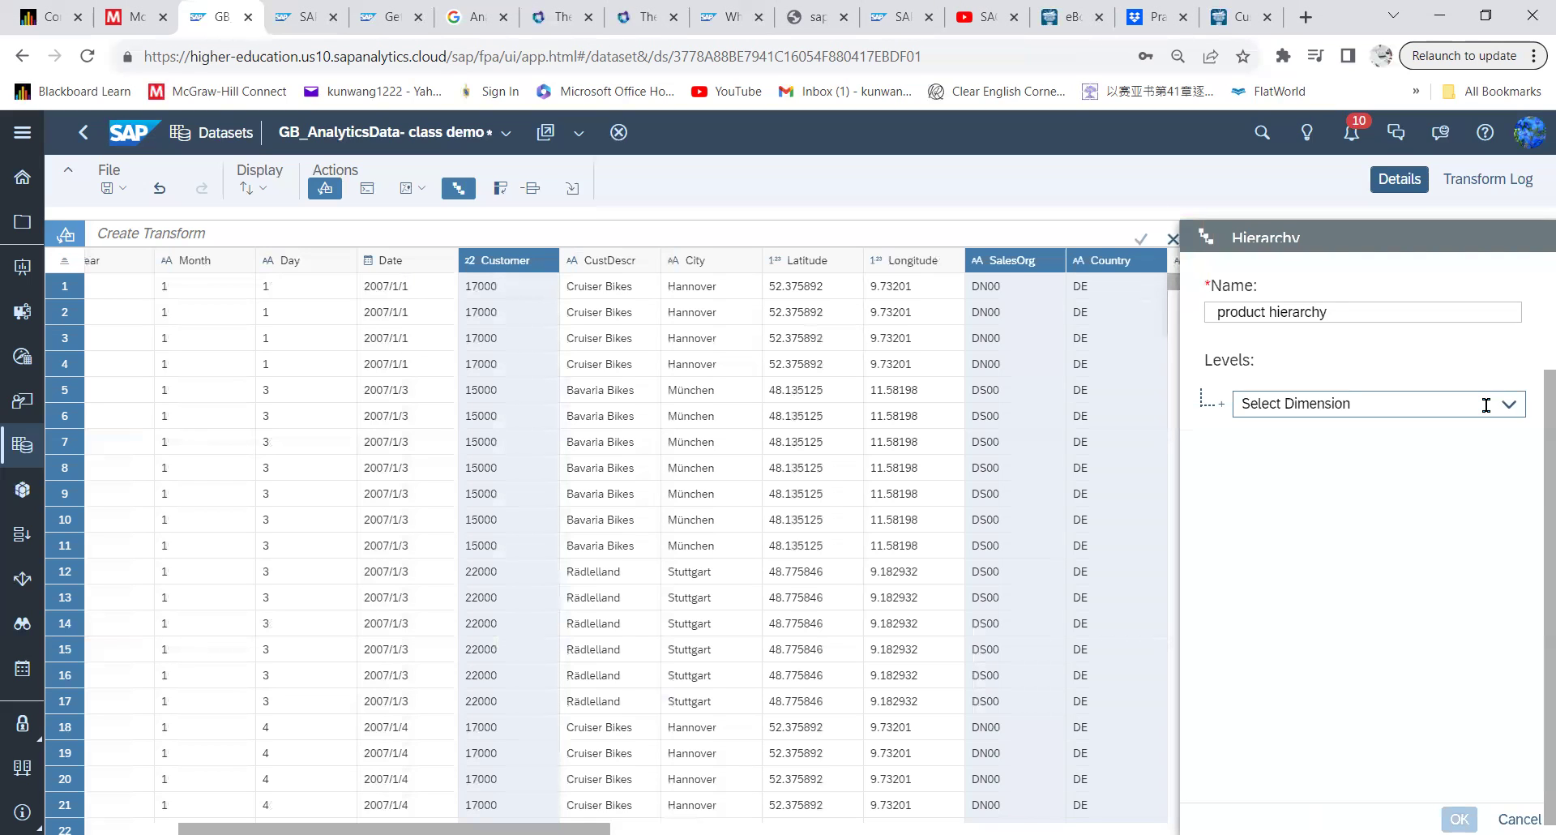
click(1501, 409)
click(1501, 409)
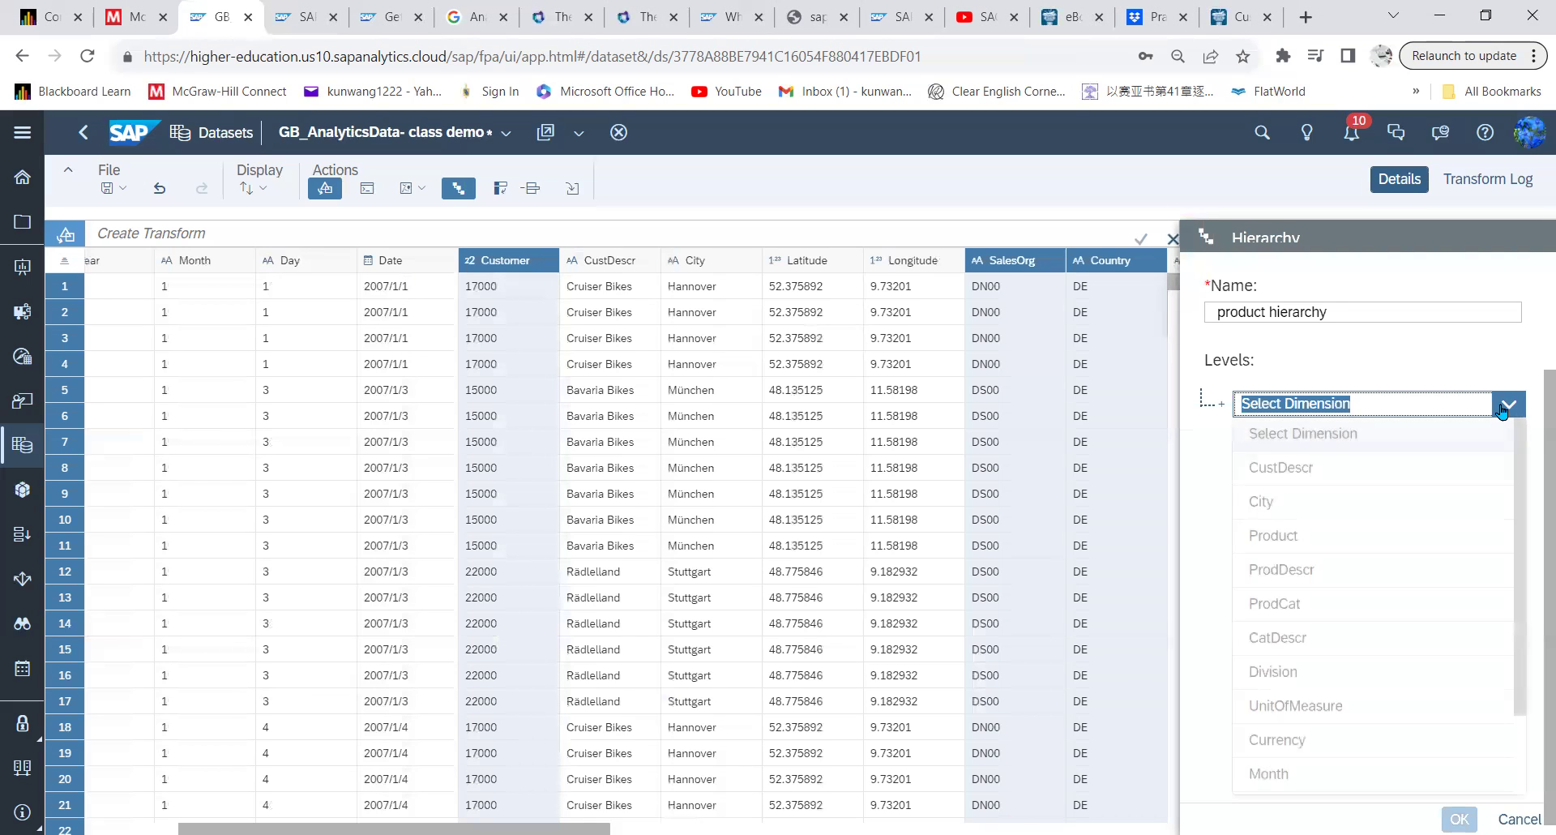
click(1297, 536)
click(1504, 469)
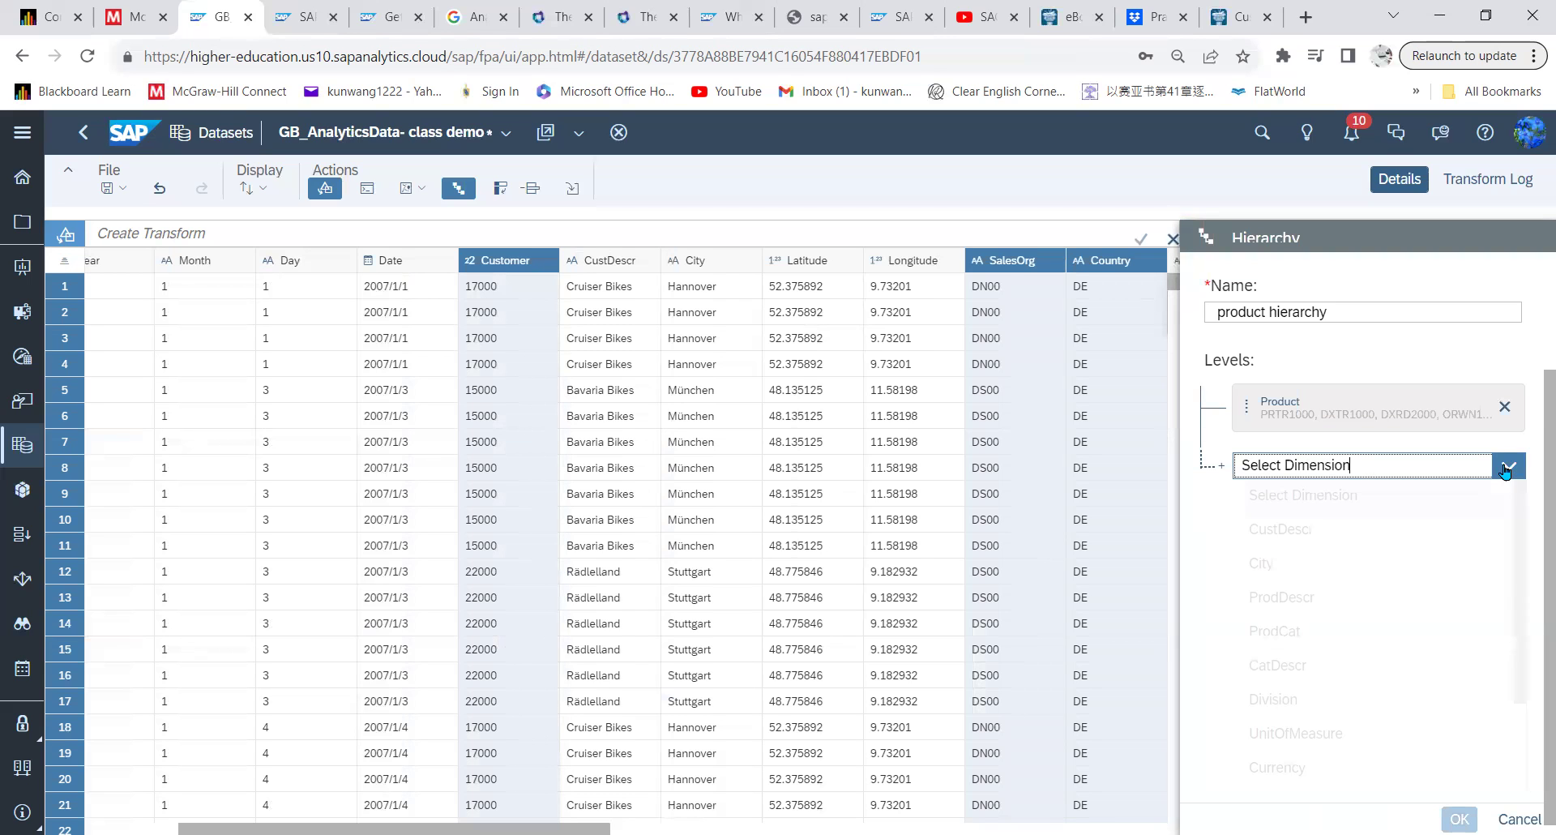
click(1288, 664)
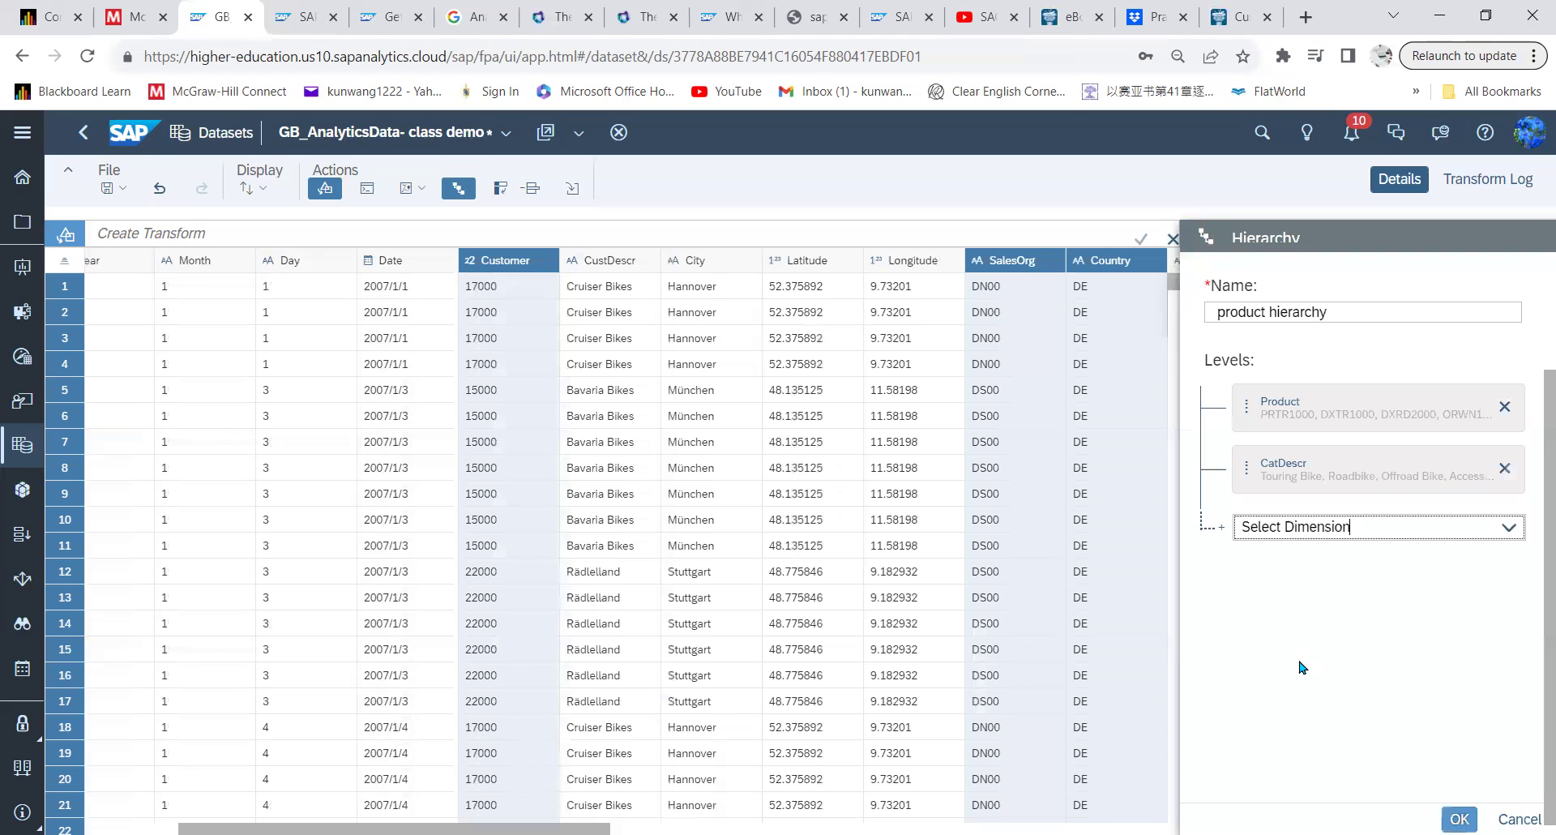
click(1509, 528)
click(1300, 728)
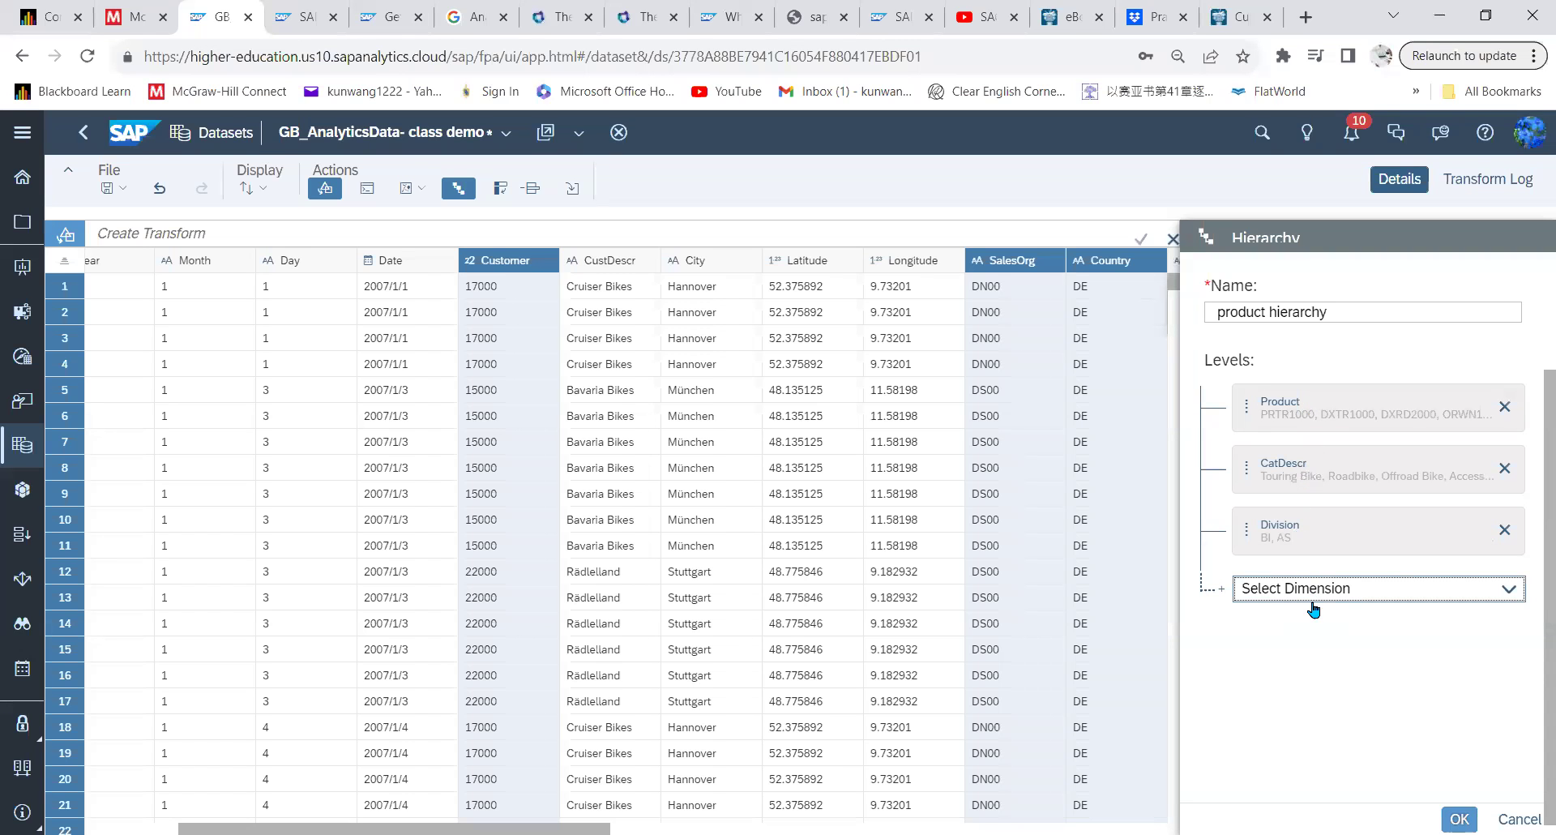
click(1459, 819)
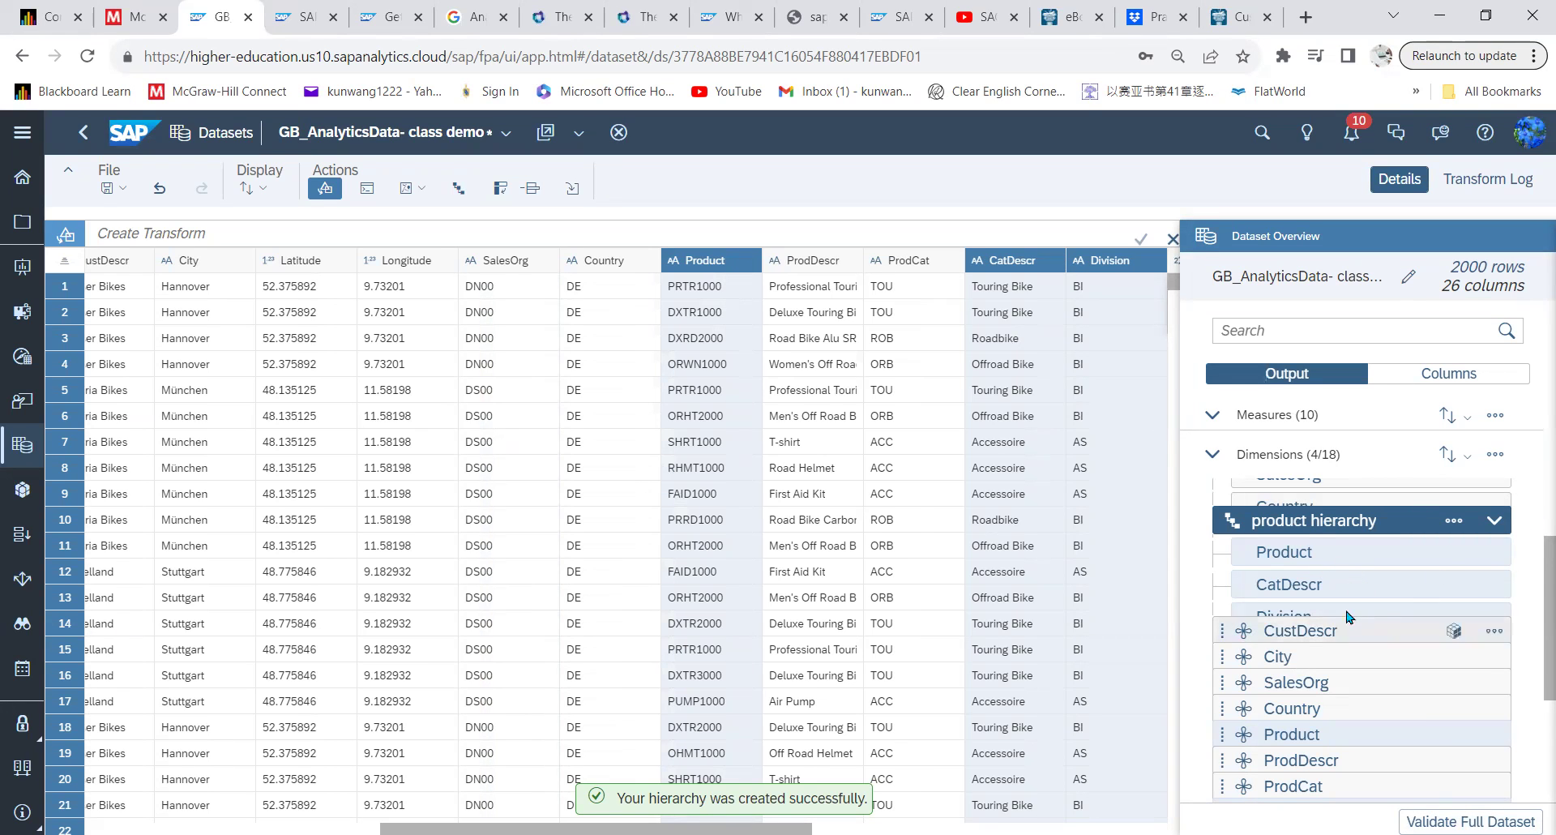
scroll(1313, 569, down, 5)
scroll(1306, 543, up, 6)
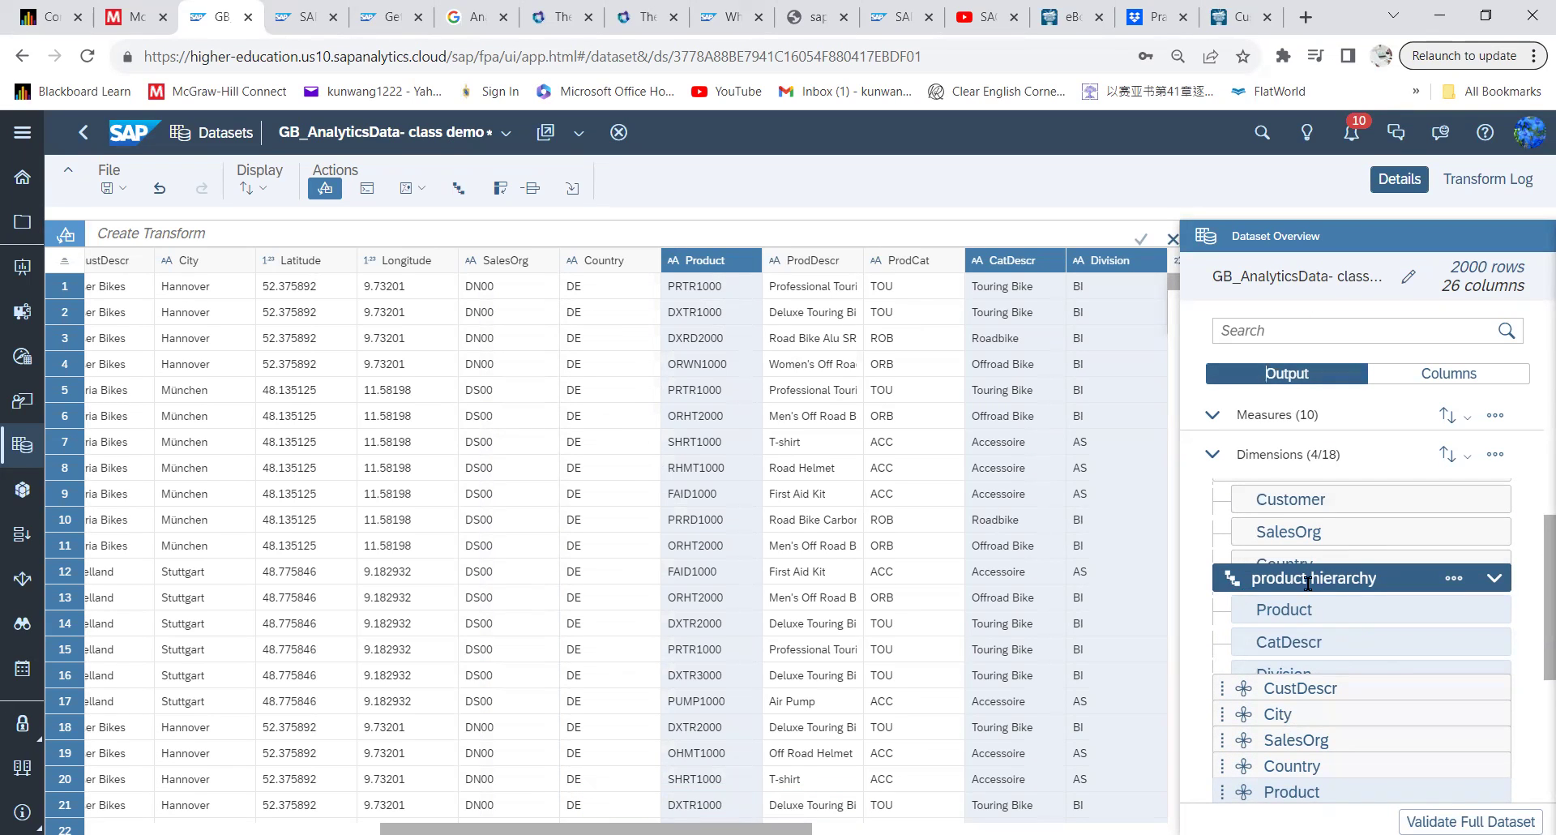
scroll(1308, 600, up, 1)
scroll(1306, 595, up, 2)
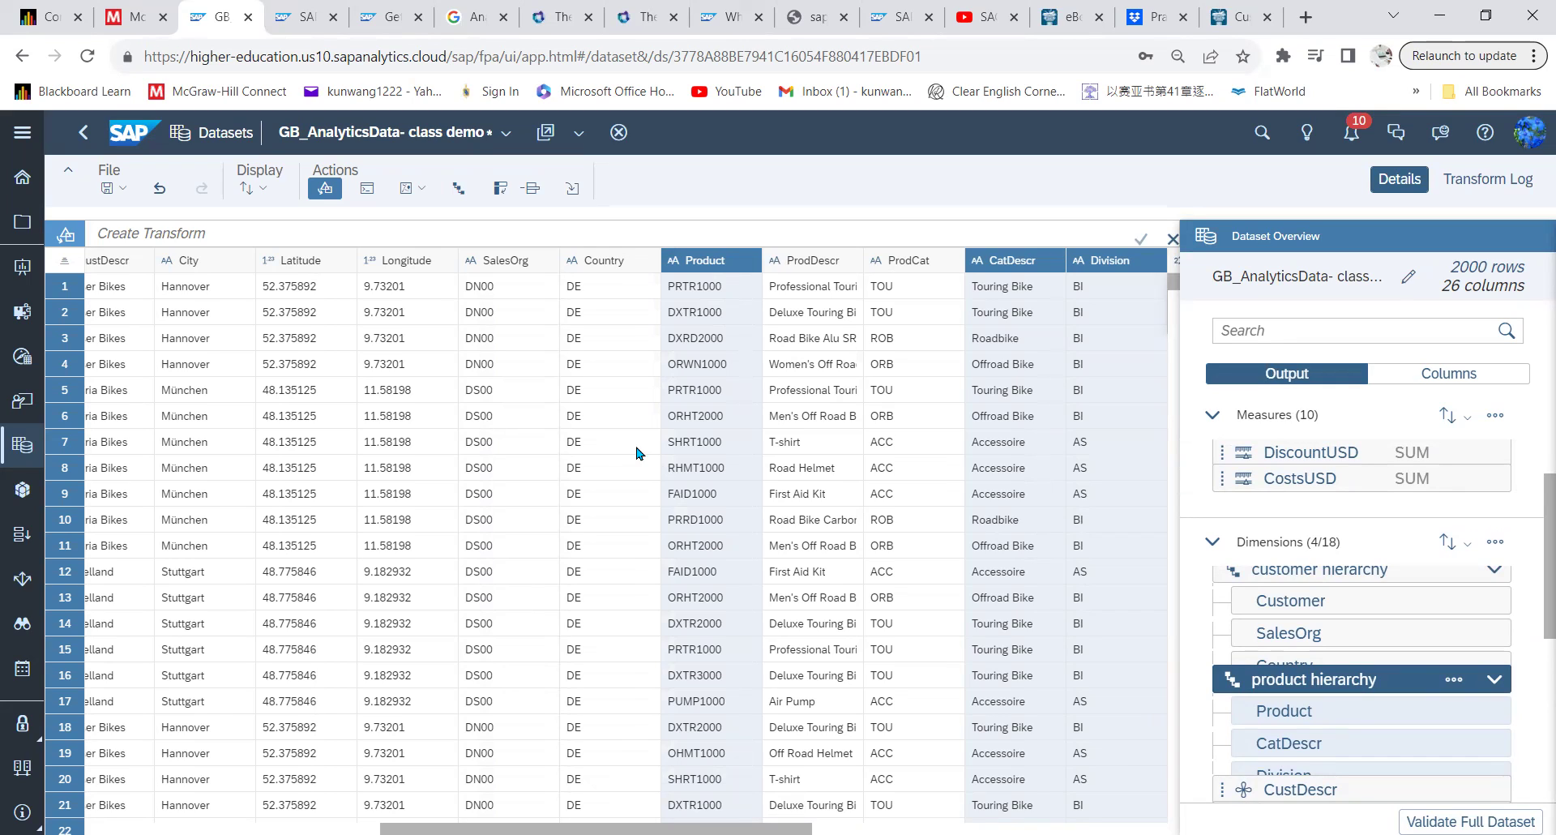
- Geo enrich the dataset by coordinates, creating a new dimension named CustomerLocation from the Latitude and Longitude columns
click(421, 191)
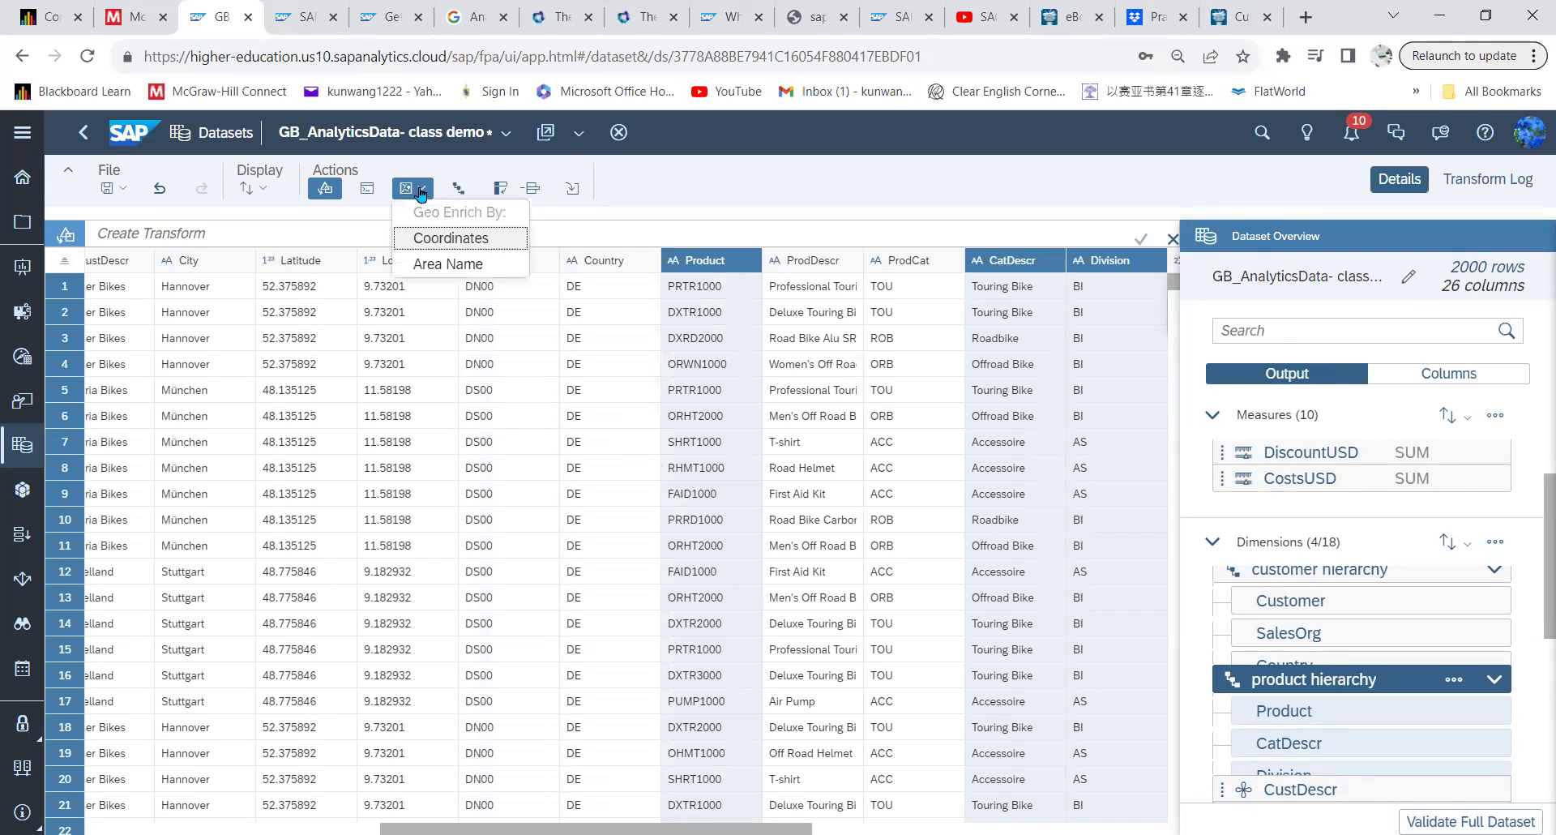
click(422, 241)
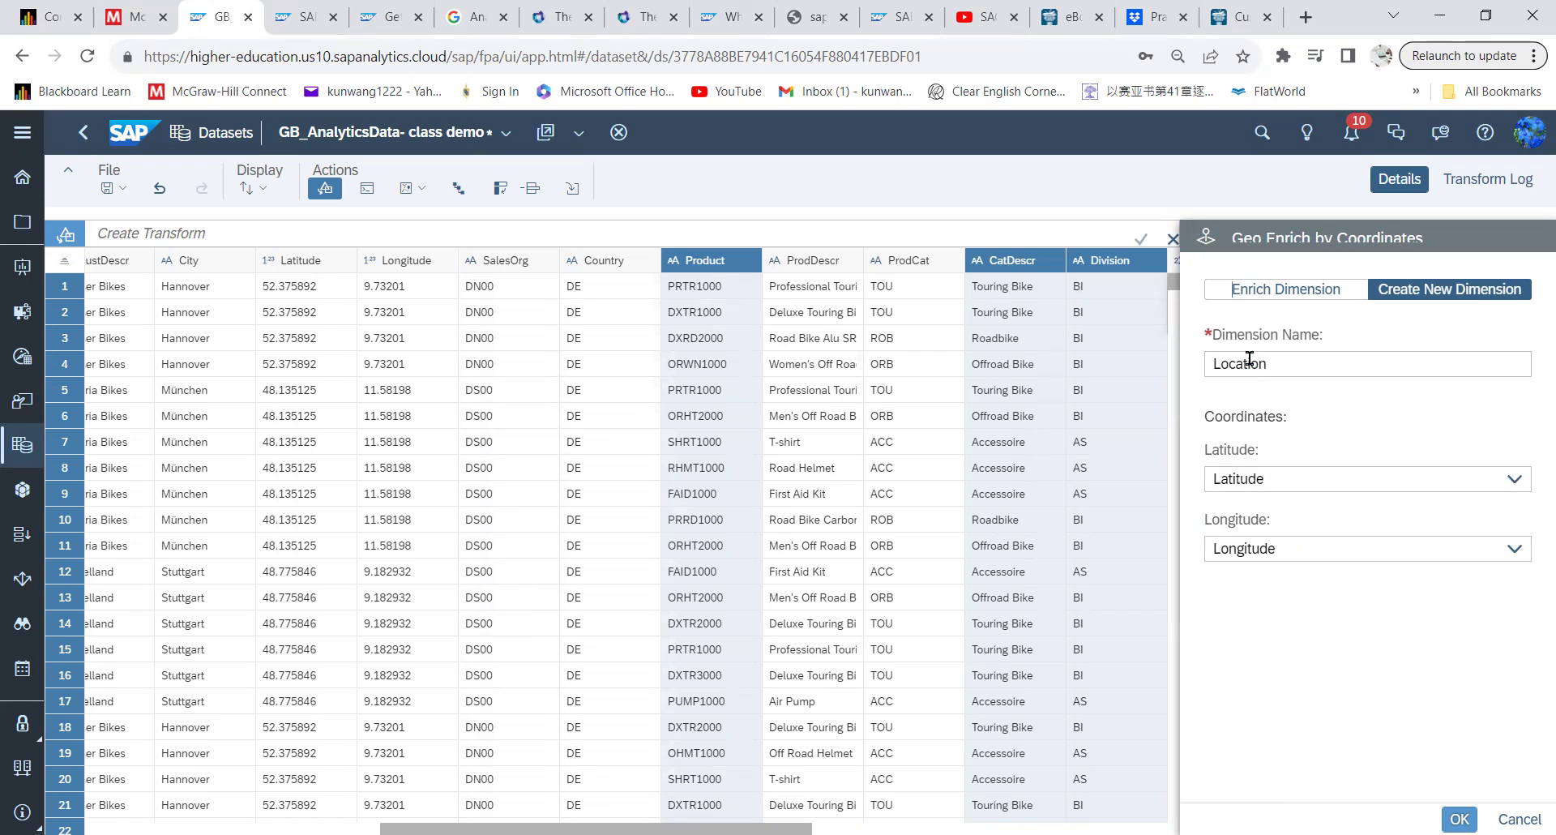
click(1208, 367)
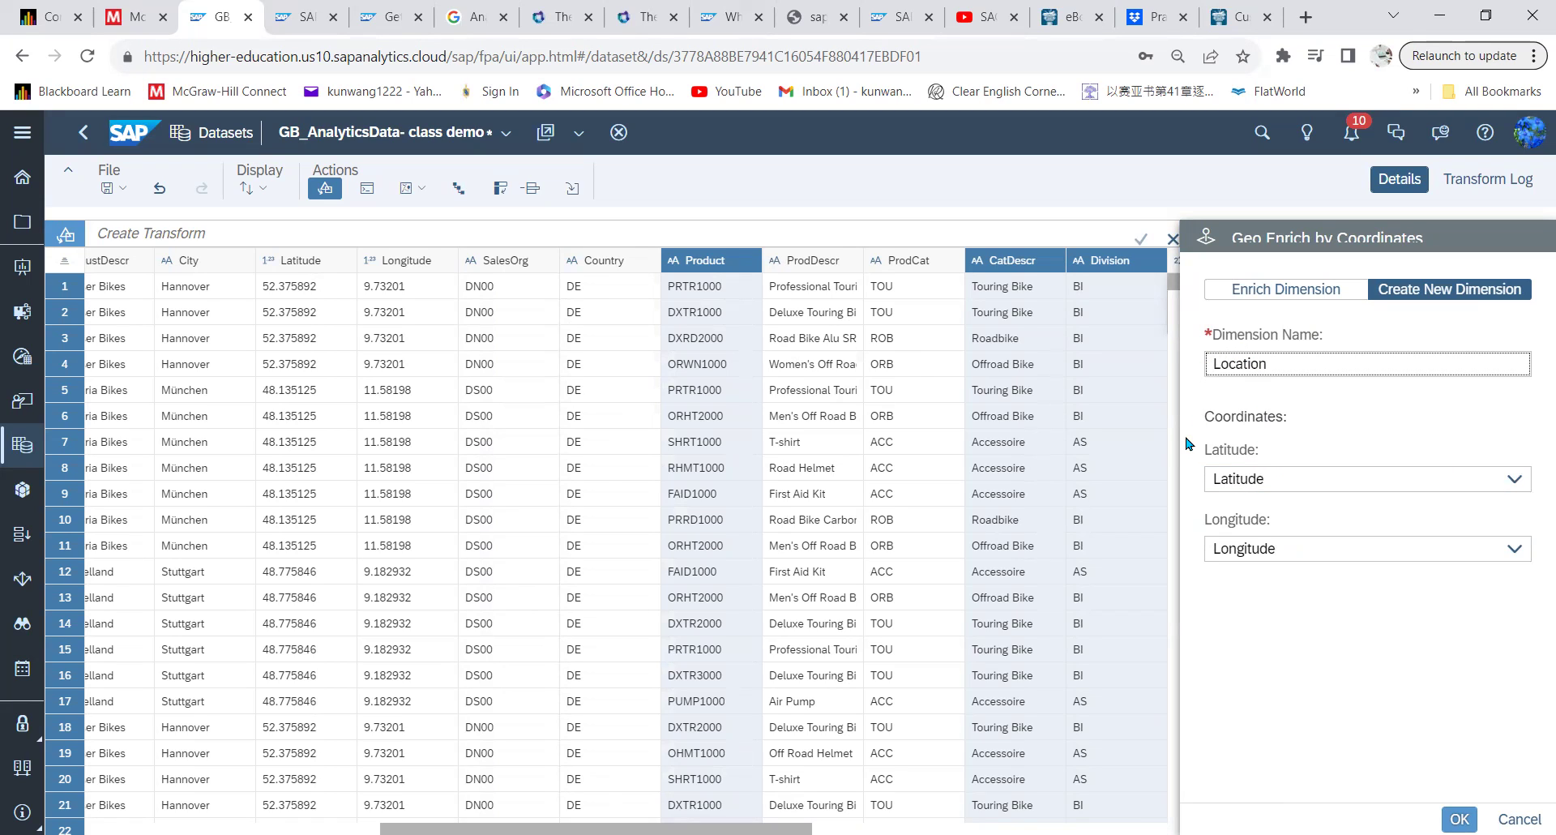
text(Customer)
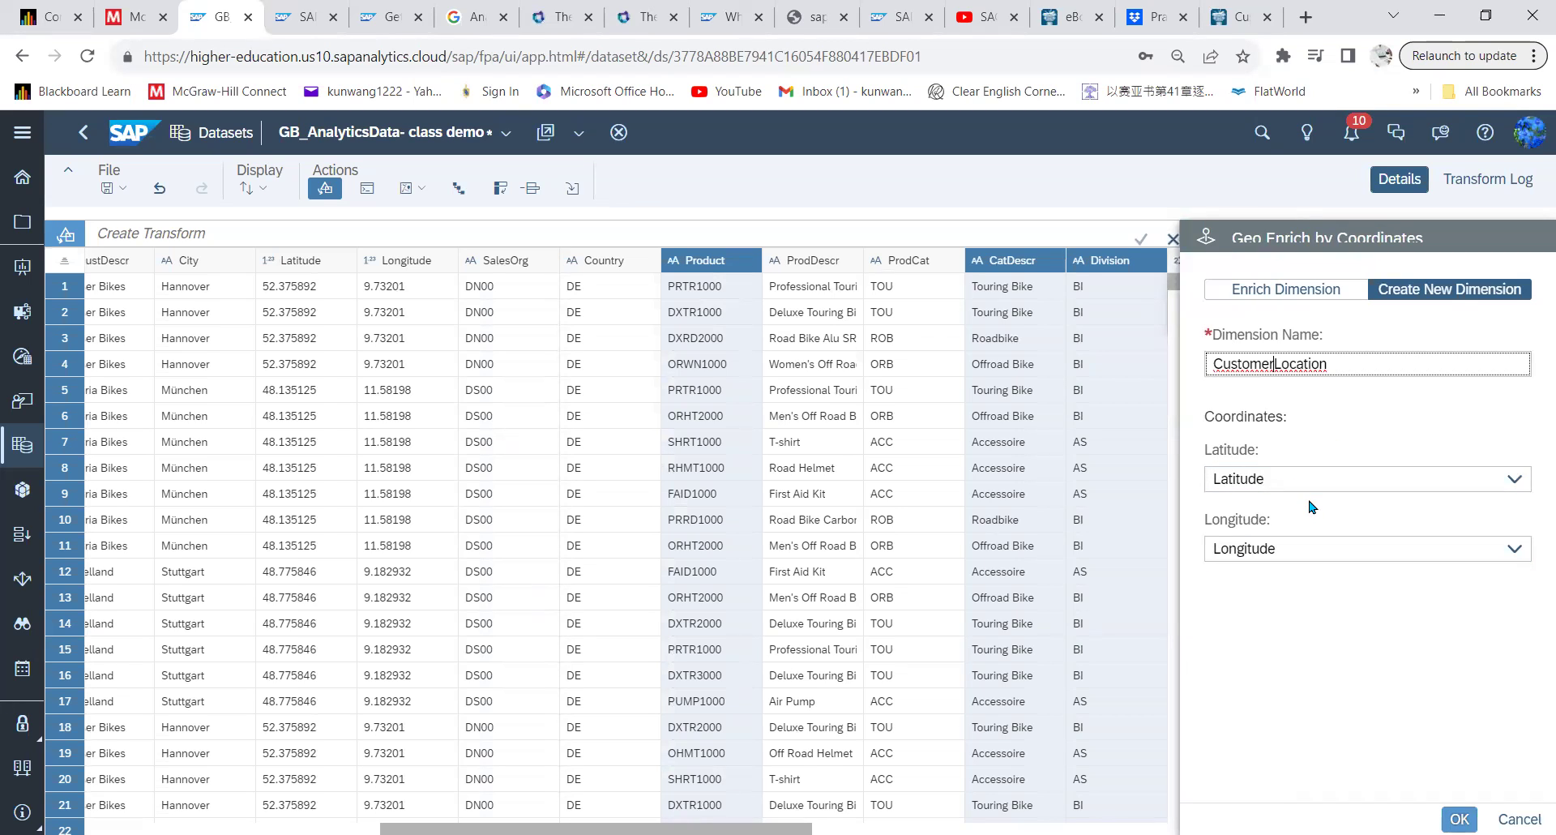
click(1458, 819)
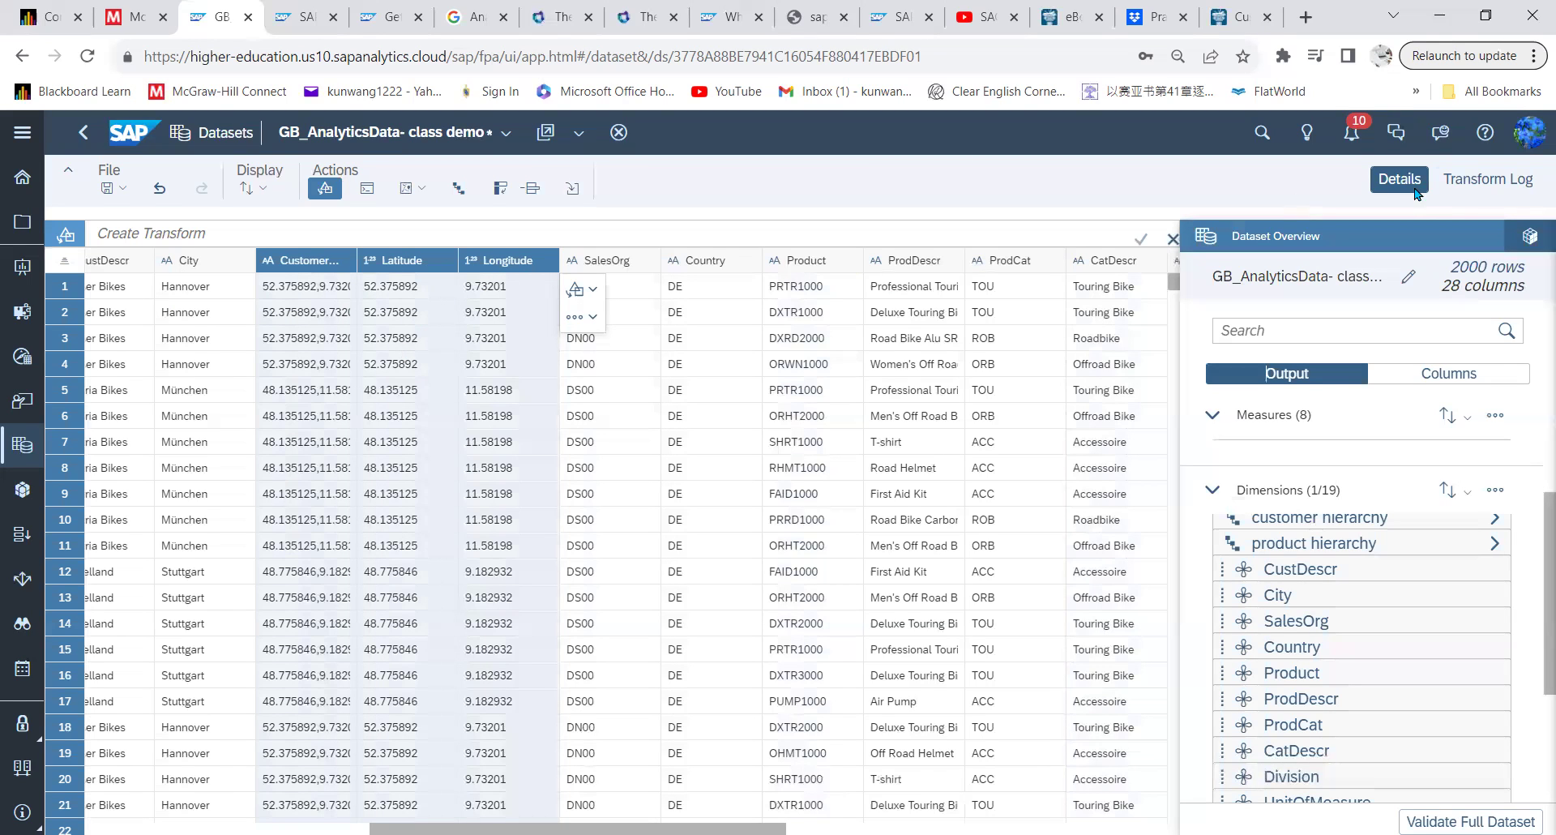
- Show the transform log for the selected location columns and save the dataset
click(1501, 183)
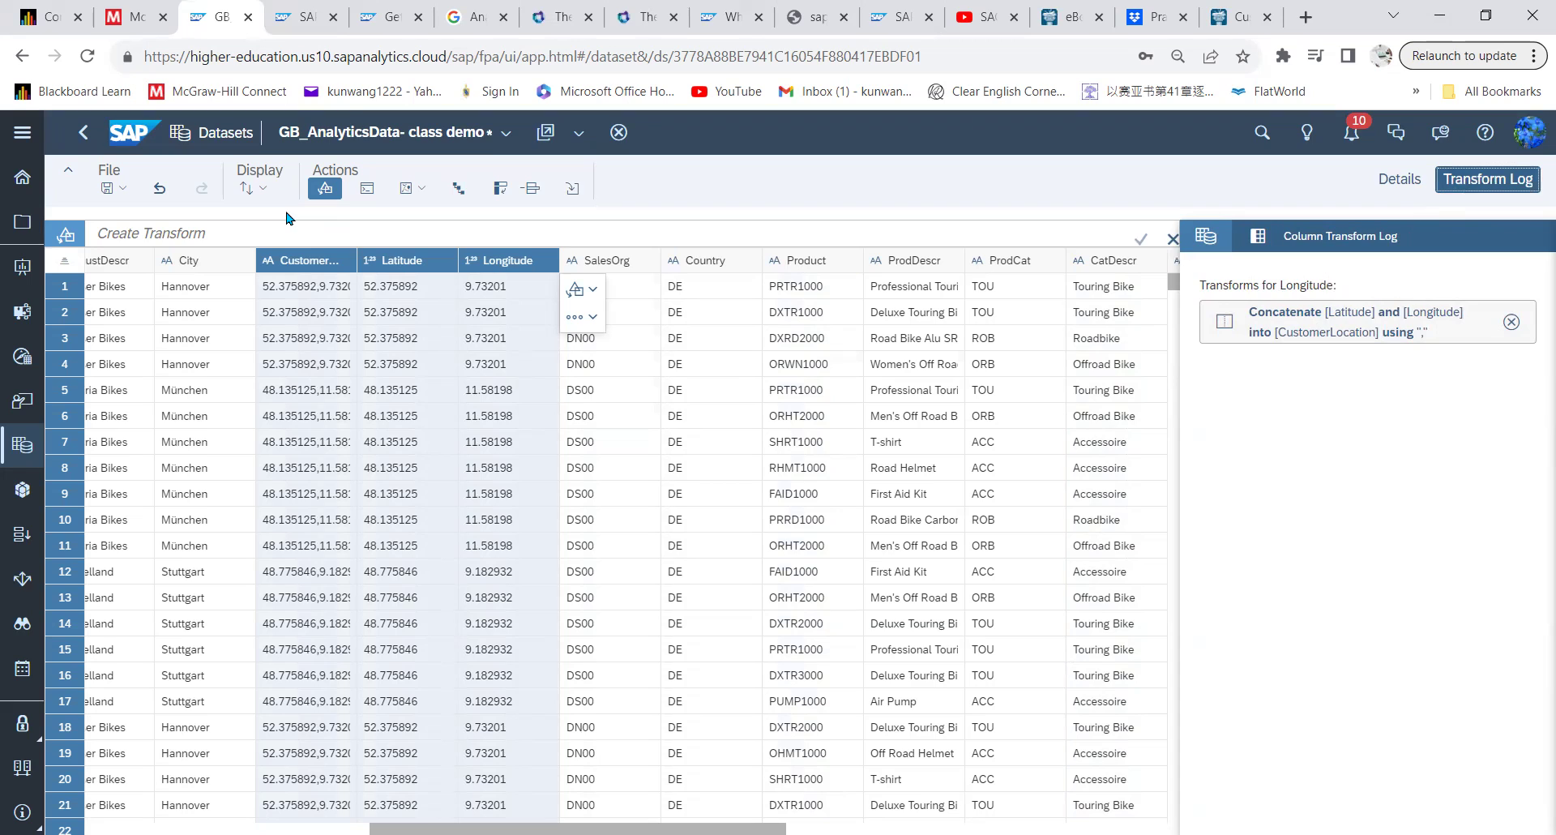
click(105, 197)
click(125, 214)
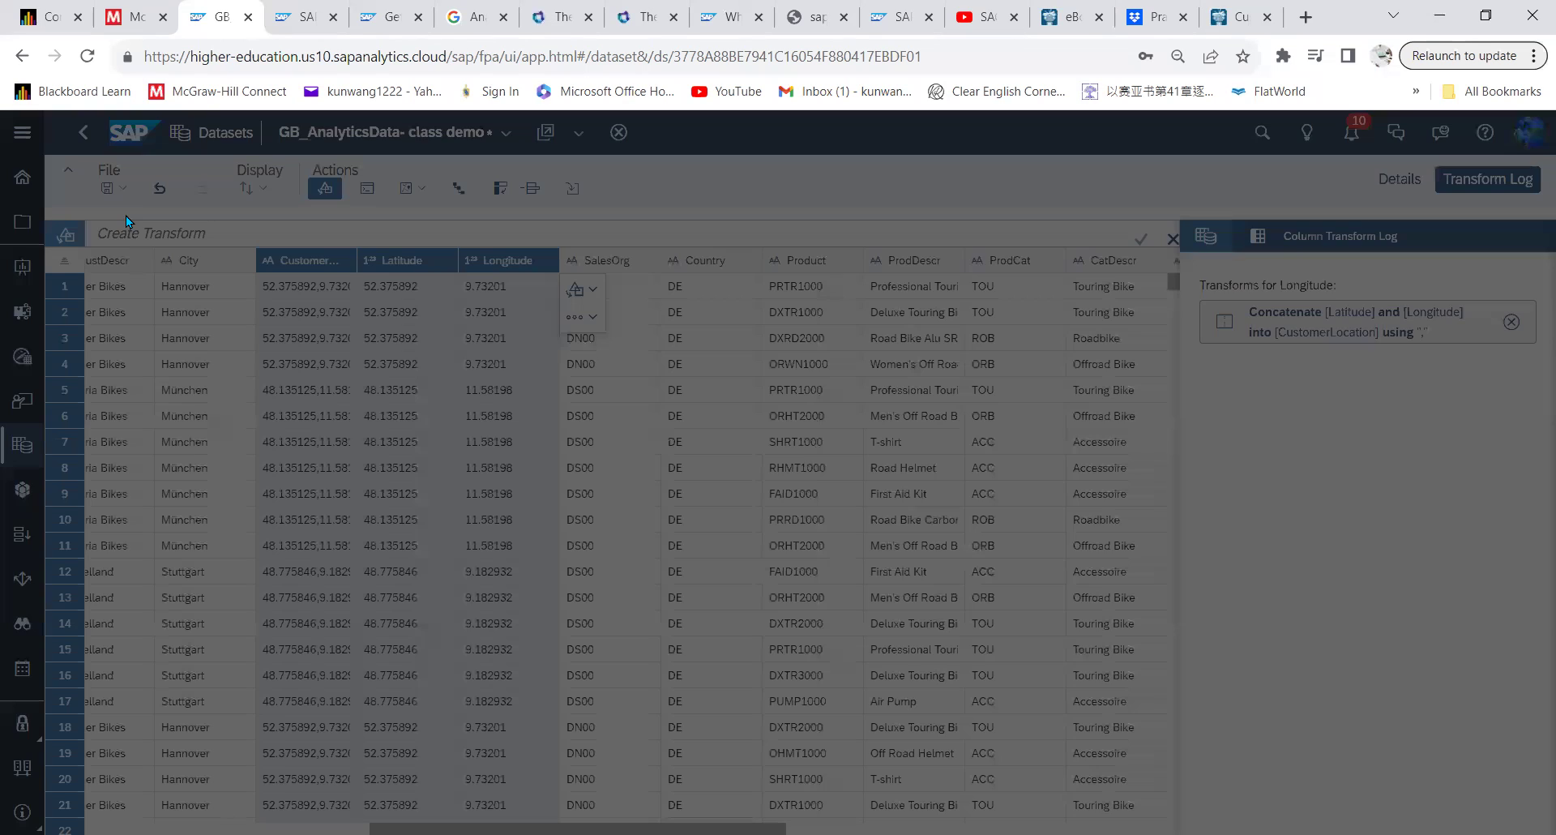